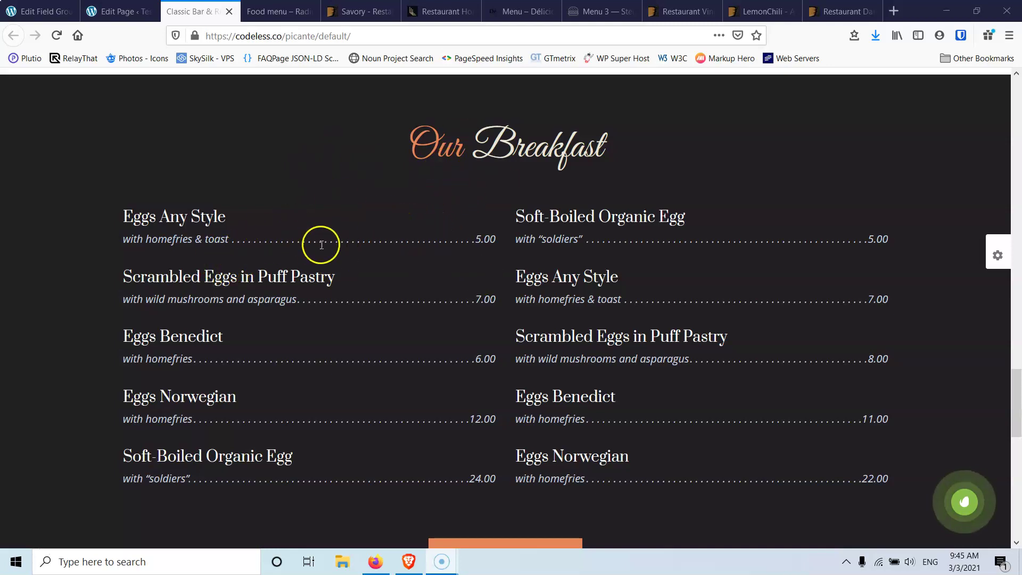
# Step: Review the food menu layouts in the open restaurant demo sites, from the Food Menu plugin demo through the Dannys restaurant theme
pyautogui.click(274, 13)
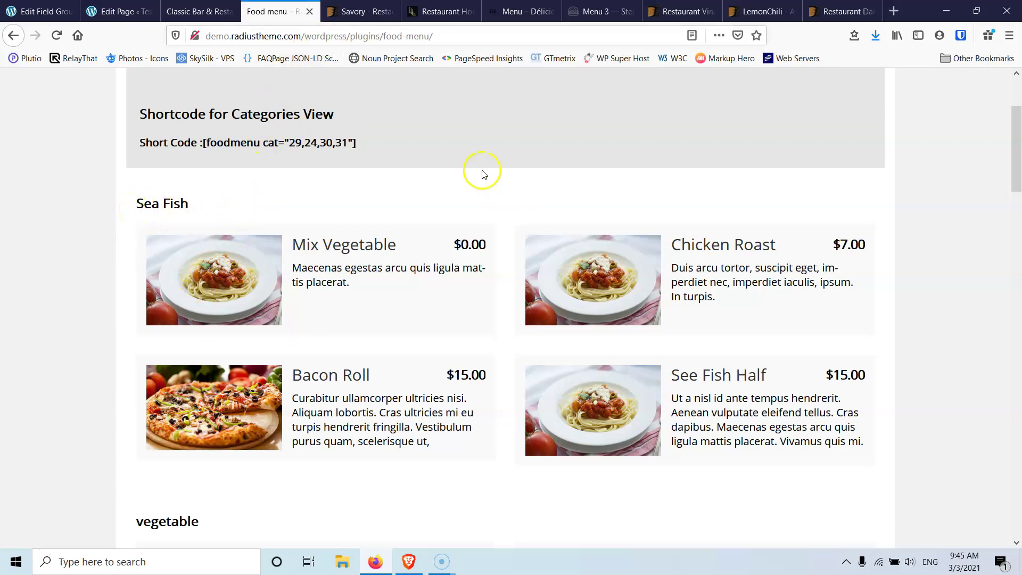
pyautogui.click(348, 9)
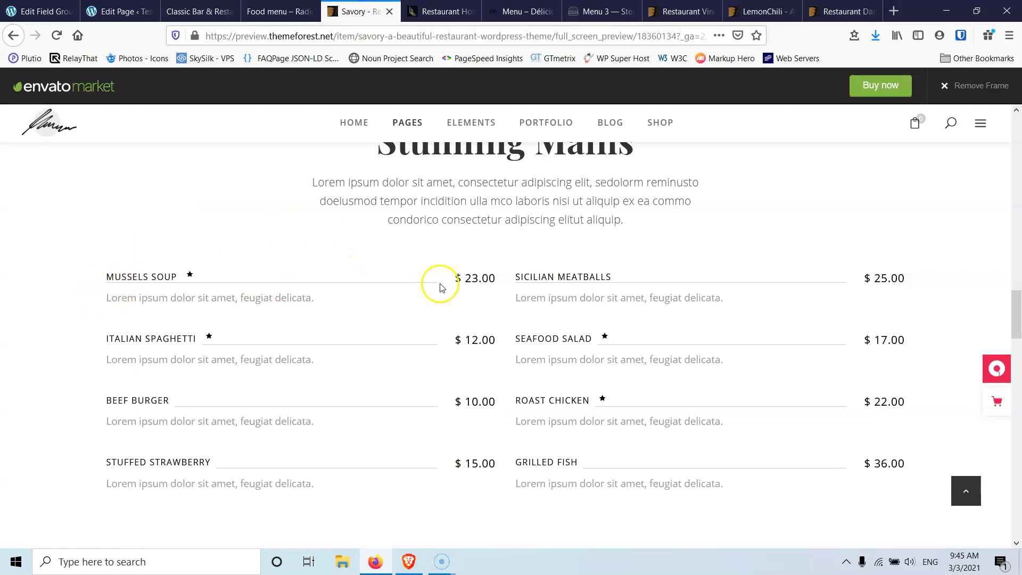
pyautogui.click(445, 15)
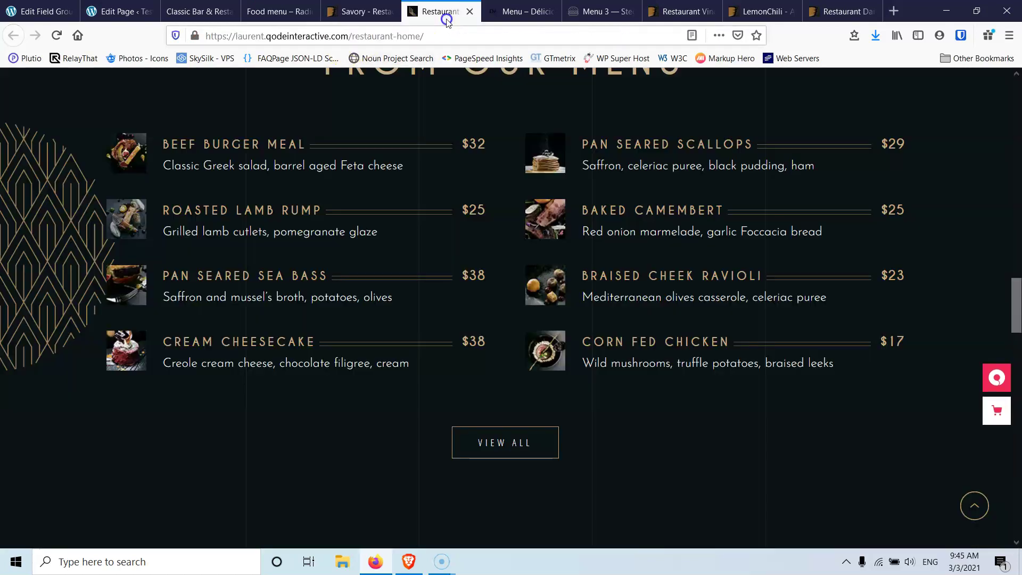
pyautogui.click(521, 11)
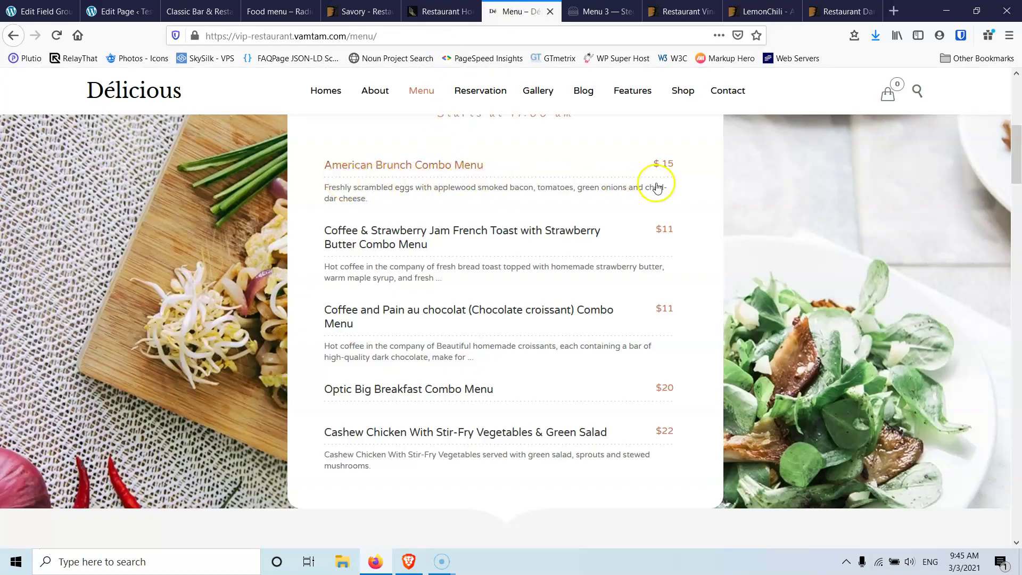
pyautogui.click(599, 11)
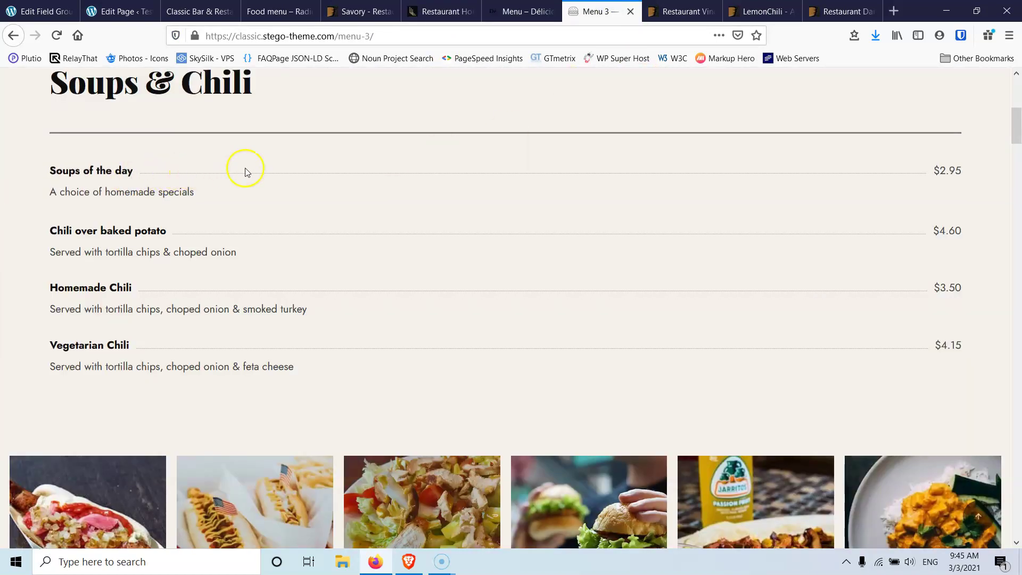
pyautogui.click(683, 12)
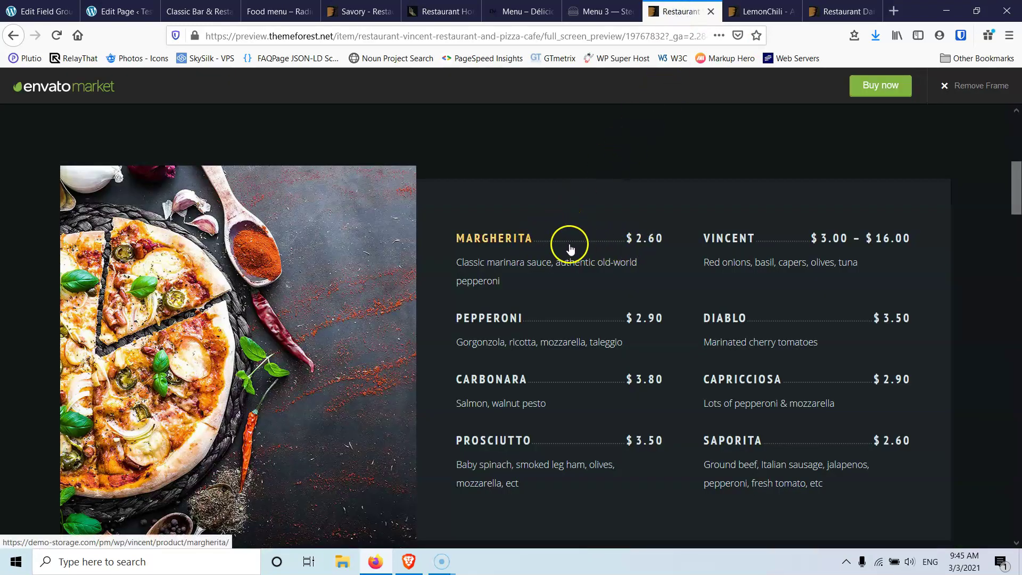
pyautogui.click(749, 5)
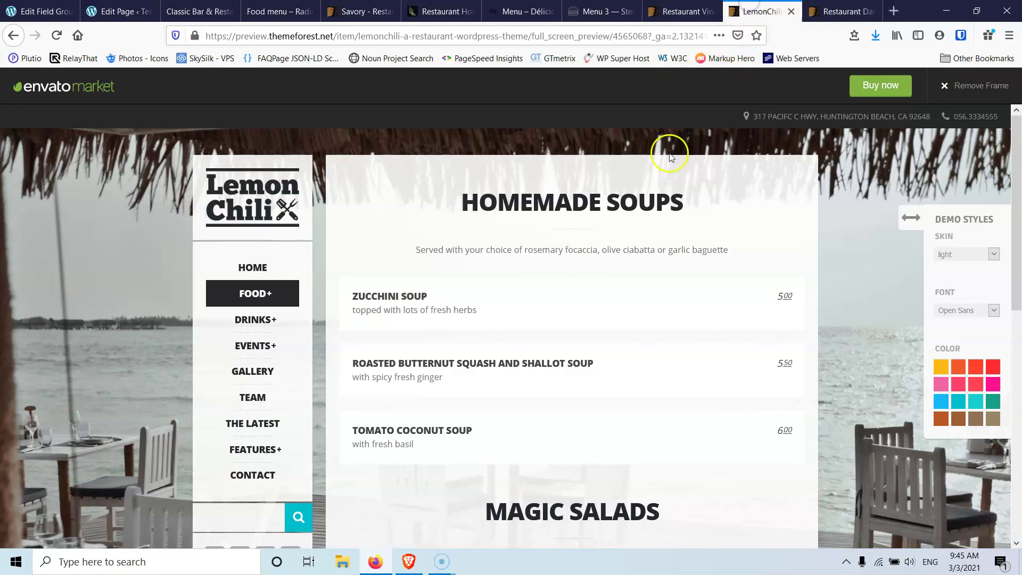
pyautogui.click(839, 9)
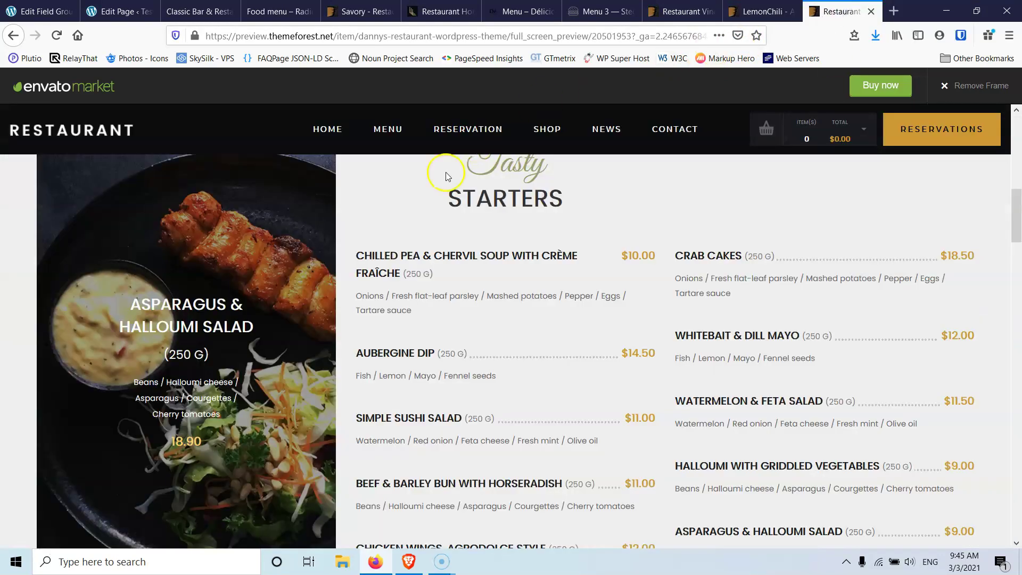
# Step: Compare the Food page's Course One names, descriptions and prices with the Our Breakfast section of the Picante demo
pyautogui.click(133, 7)
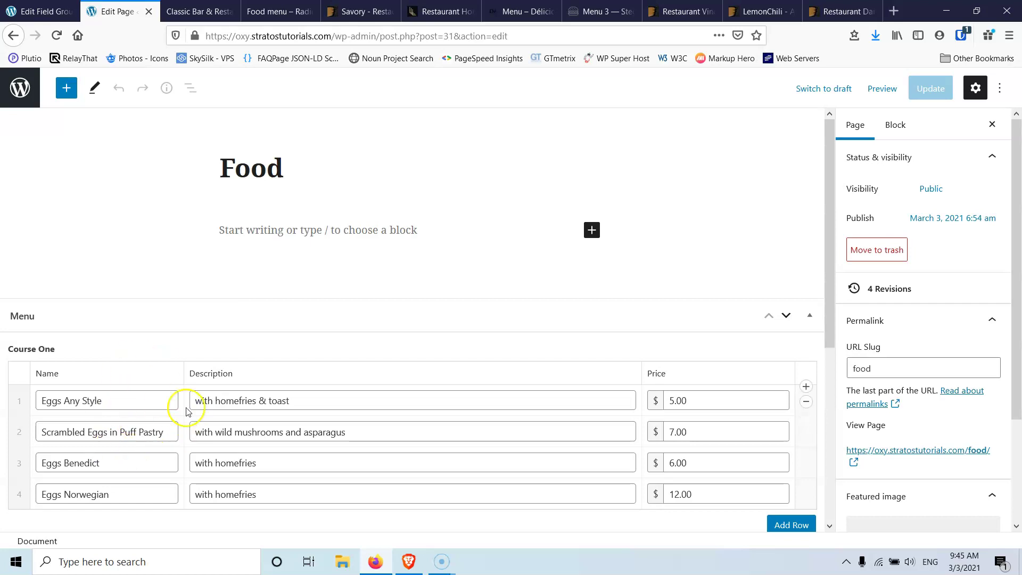
pyautogui.click(181, 10)
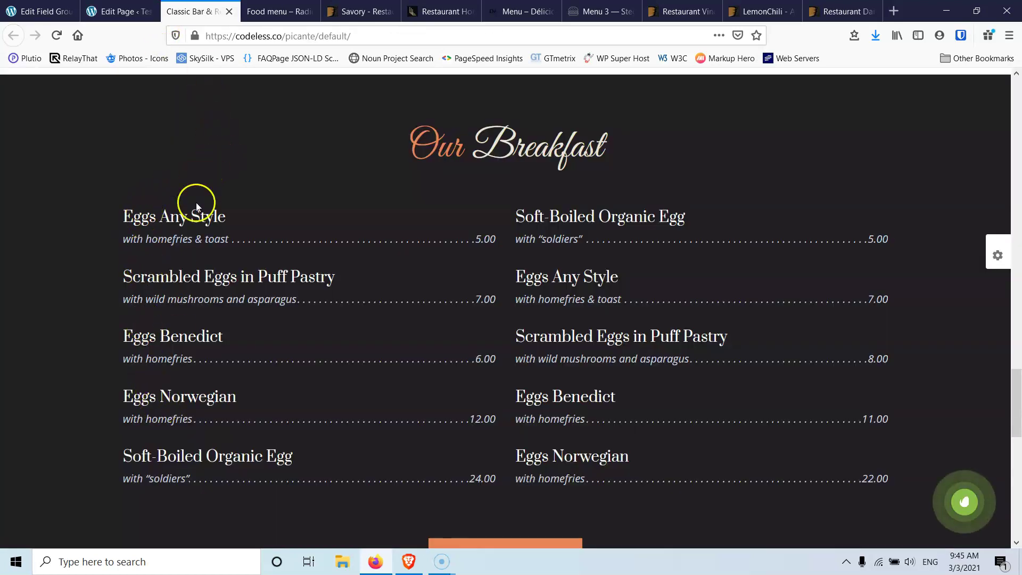
pyautogui.click(120, 11)
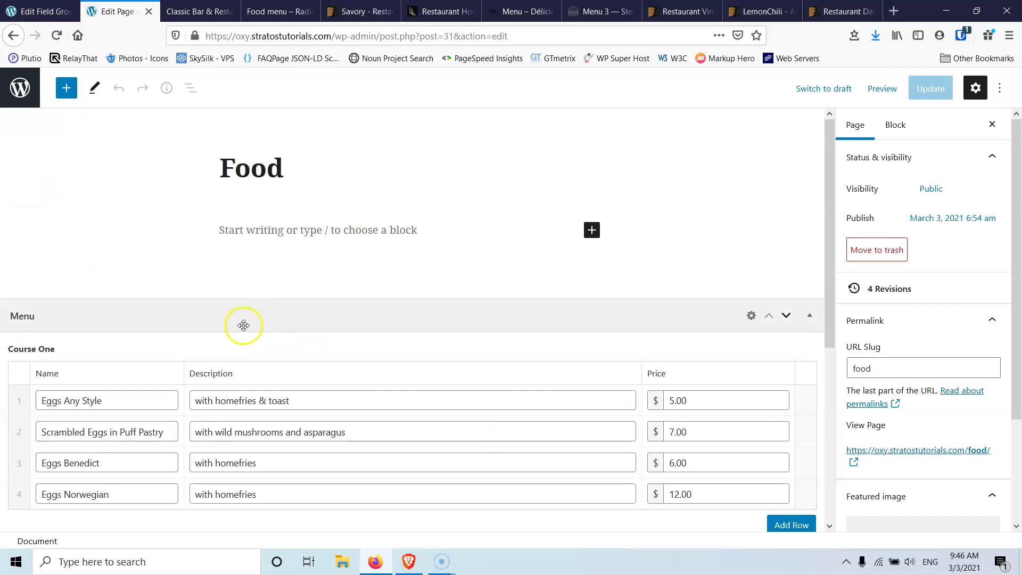
# Step: Open the Food page in the Oxygen builder despite the other open instance, checking the Picante breakfast menu while it loads
pyautogui.scroll(-5, 471, 341)
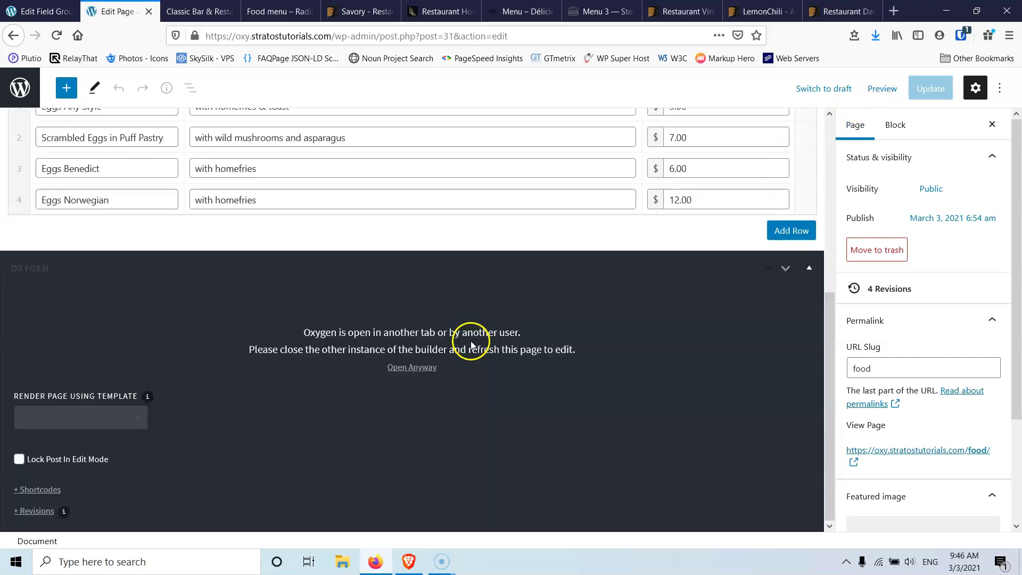
pyautogui.click(412, 368)
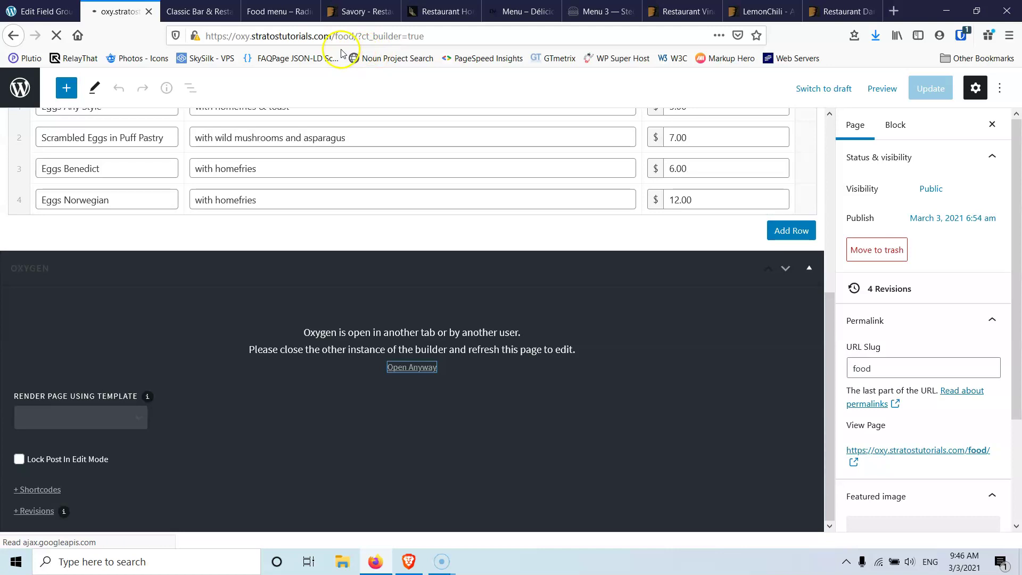
pyautogui.click(203, 11)
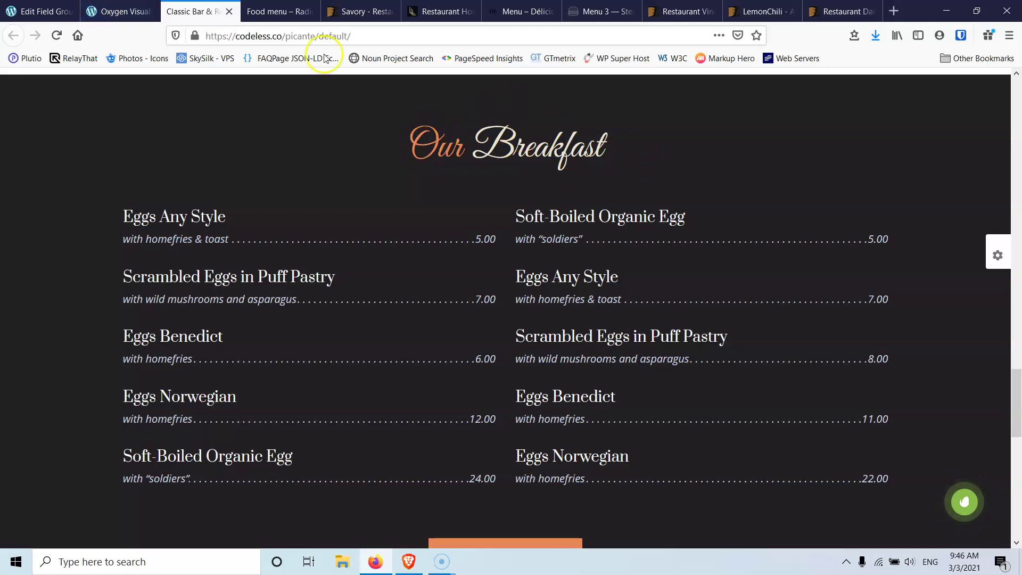
pyautogui.click(135, 9)
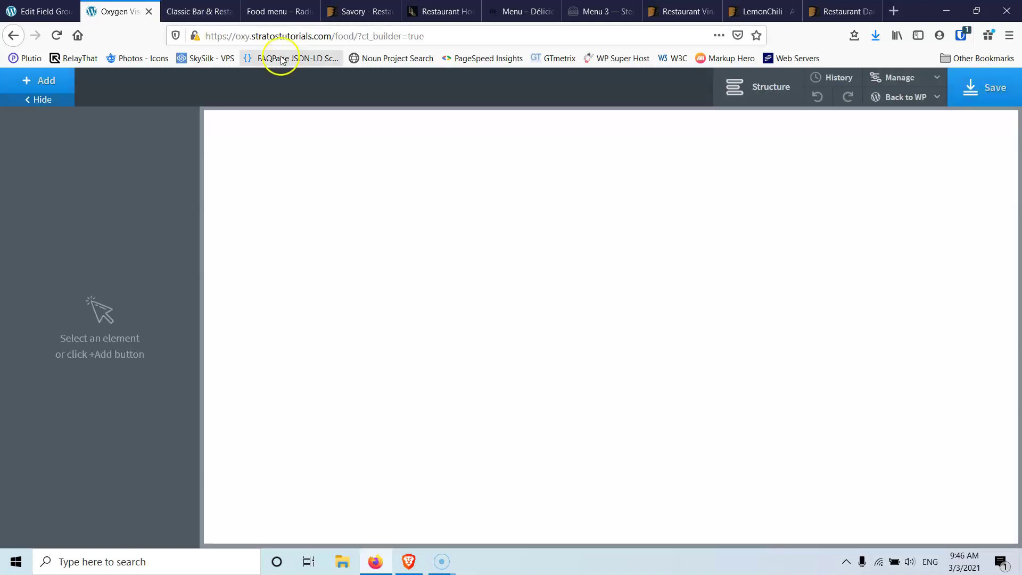
# Step: Show the page's element structure, add a Section to the empty body and save the page
pyautogui.click(749, 87)
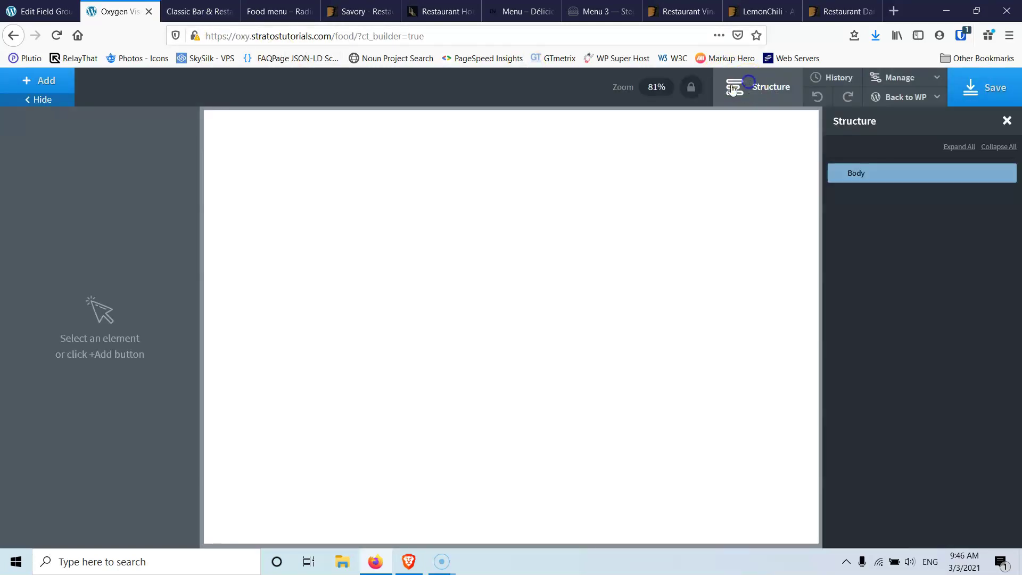
pyautogui.click(47, 81)
pyautogui.click(59, 222)
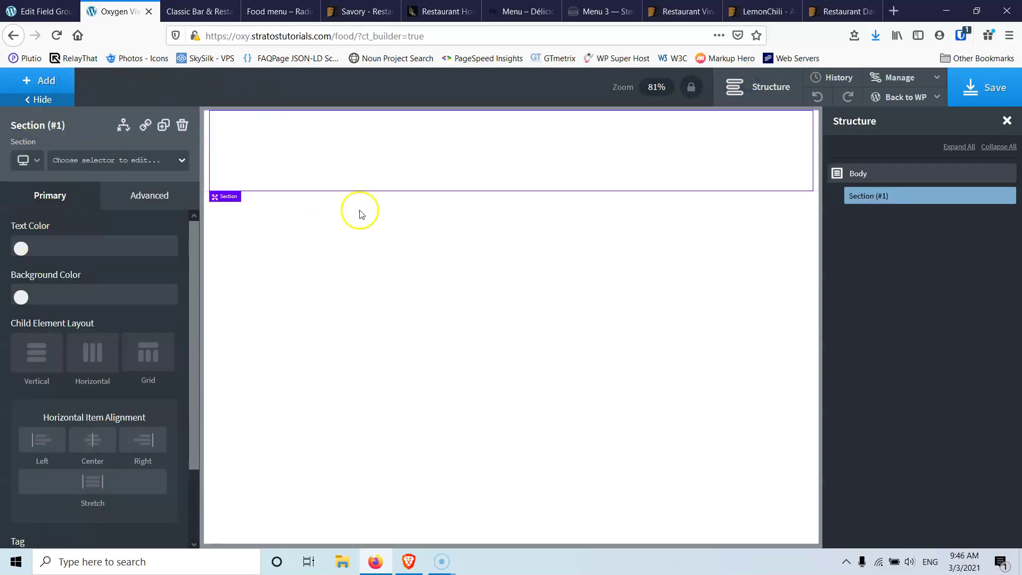
pyautogui.click(999, 80)
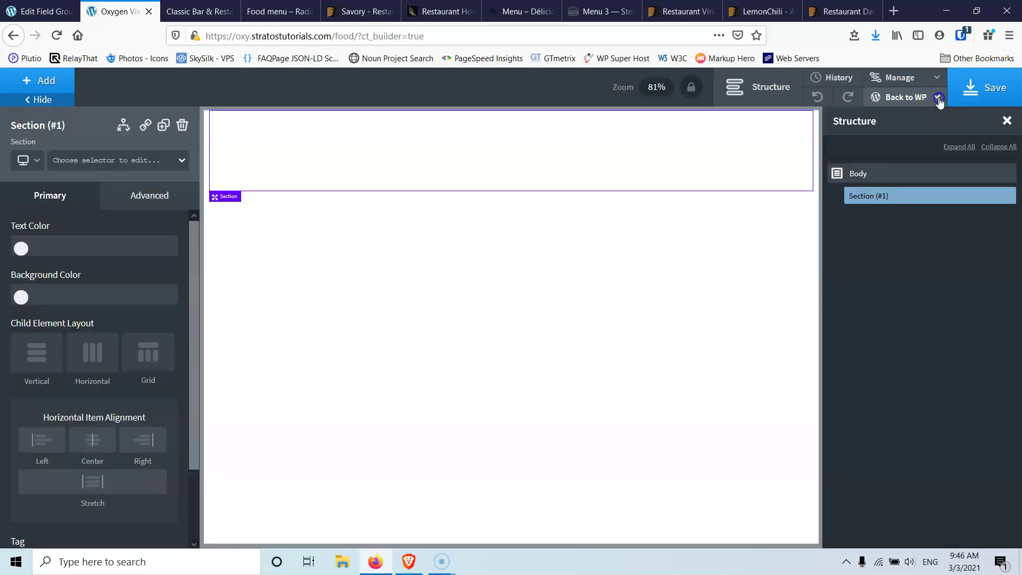
# Step: Open the Food page's front end in a separate browser tab, check it and return to the builder
pyautogui.click(938, 98)
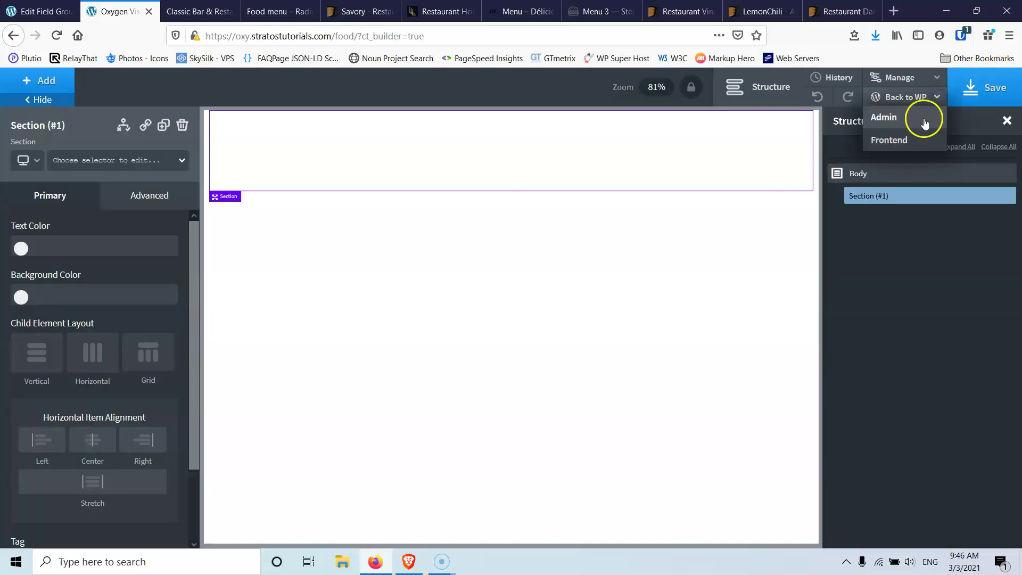
pyautogui.click(905, 142)
pyautogui.click(185, 13)
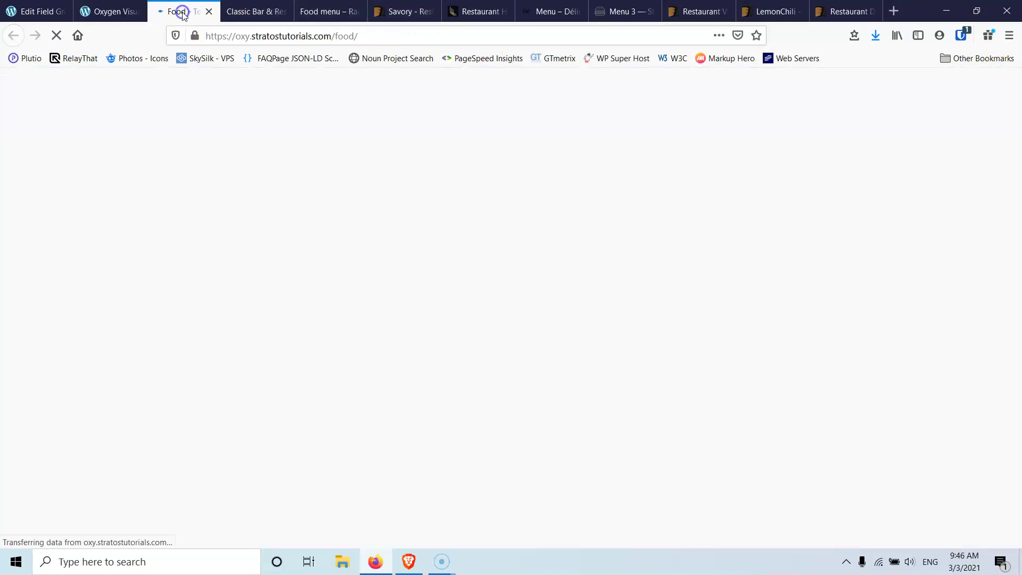
pyautogui.click(113, 16)
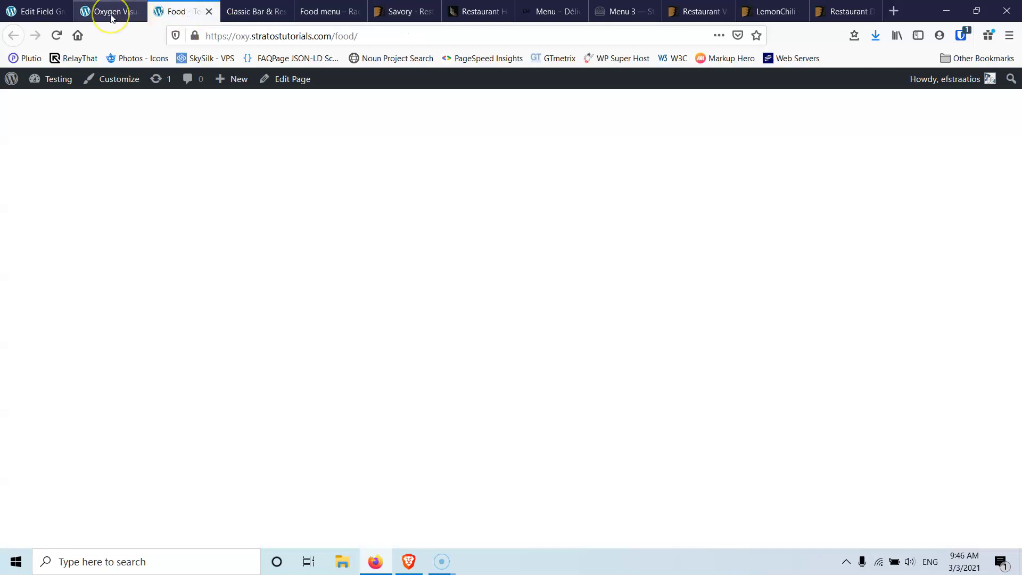
pyautogui.click(113, 16)
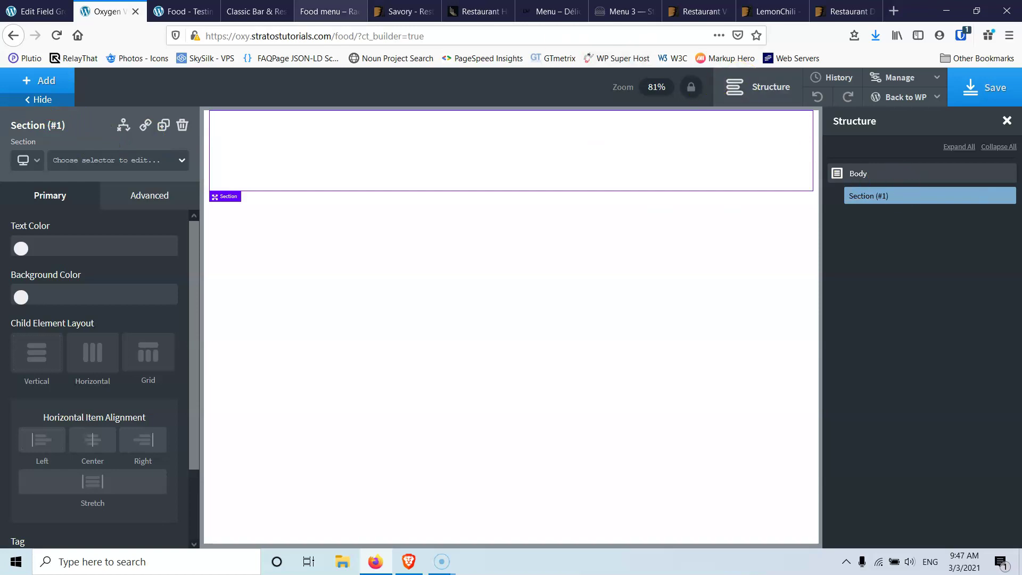
pyautogui.click(169, 11)
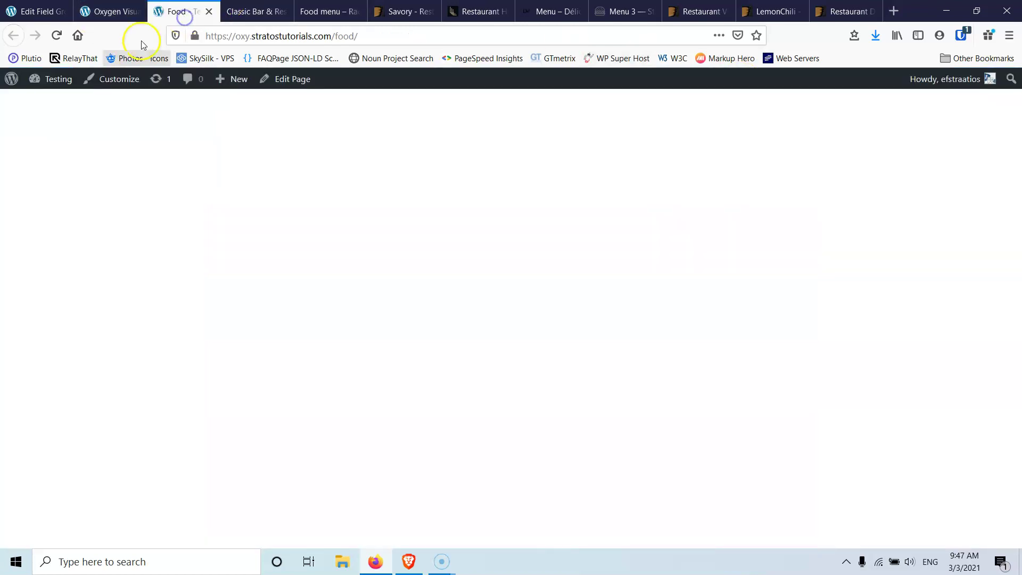
pyautogui.click(115, 11)
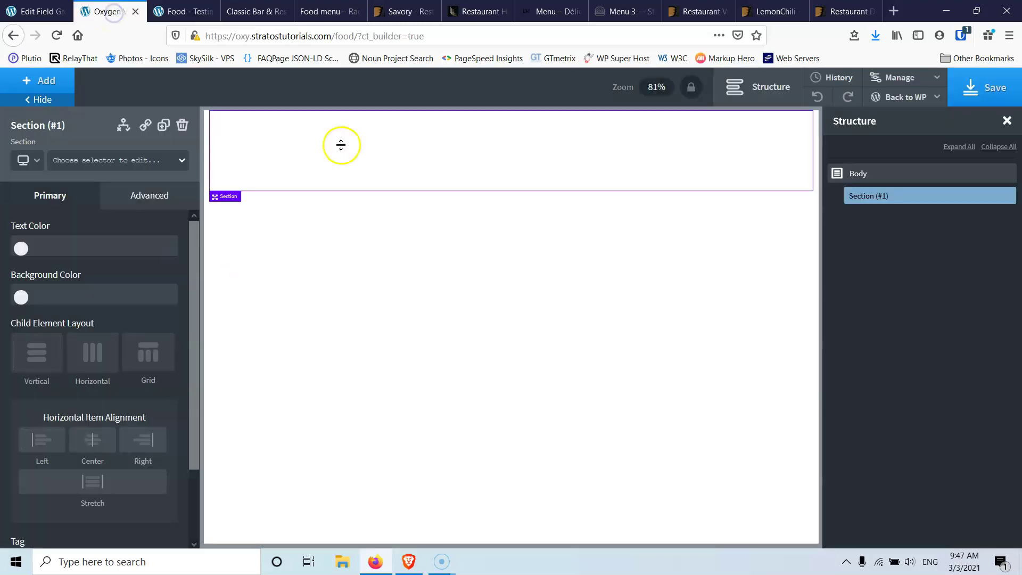
# Step: Add a Heading to the section and give the section a vertical child layout with centered items
pyautogui.click(46, 79)
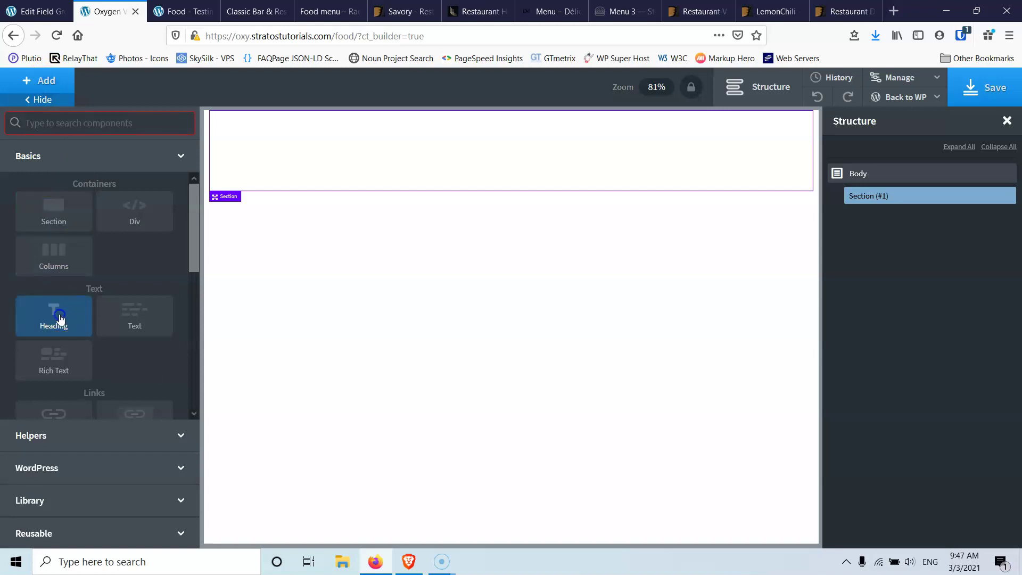
pyautogui.click(61, 318)
pyautogui.click(463, 130)
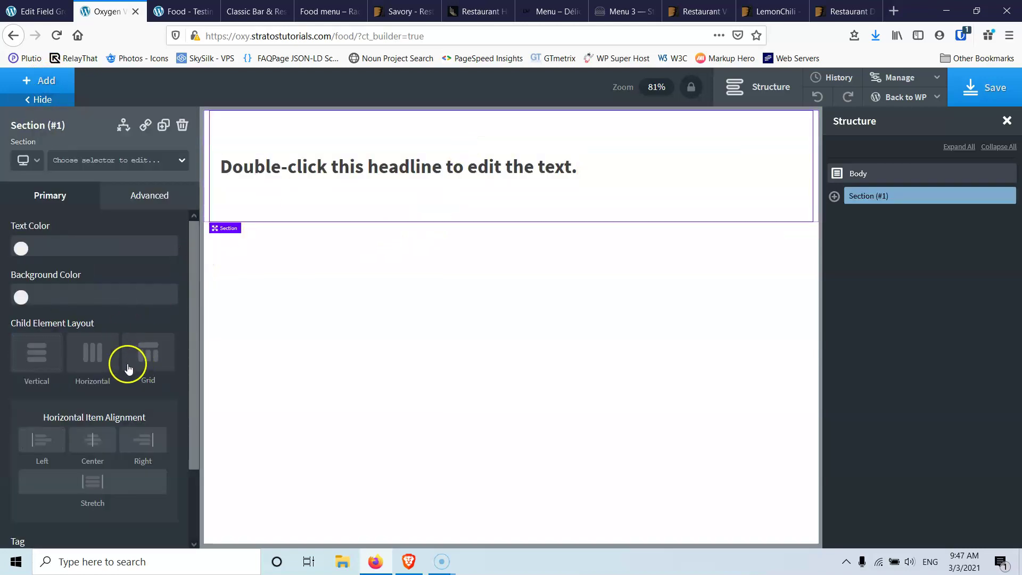
pyautogui.click(54, 358)
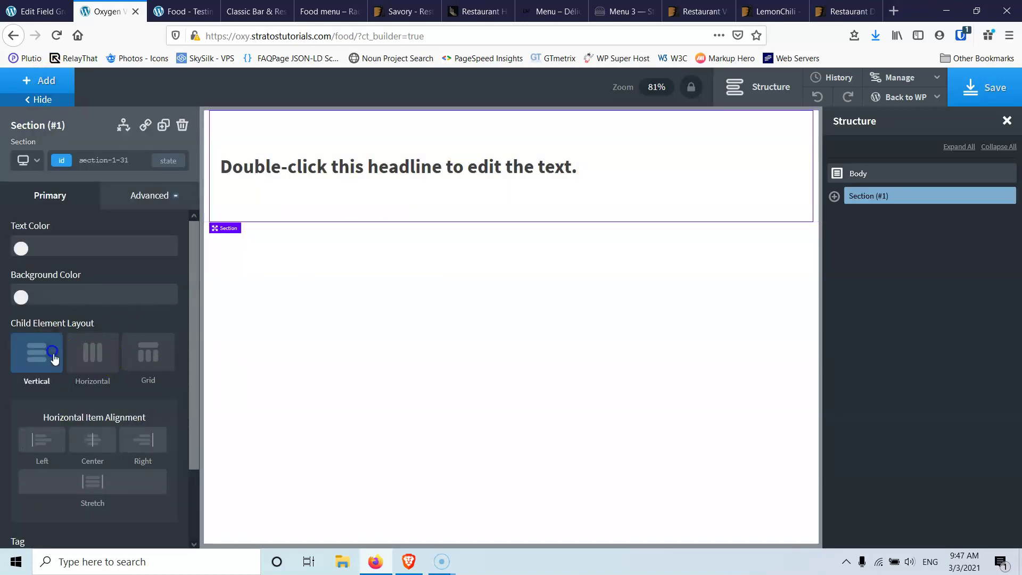
pyautogui.click(92, 439)
# Step: Replace the placeholder heading with "Our Breakfast" copied from the Picante demo, remove the extra blank line and save
pyautogui.click(262, 11)
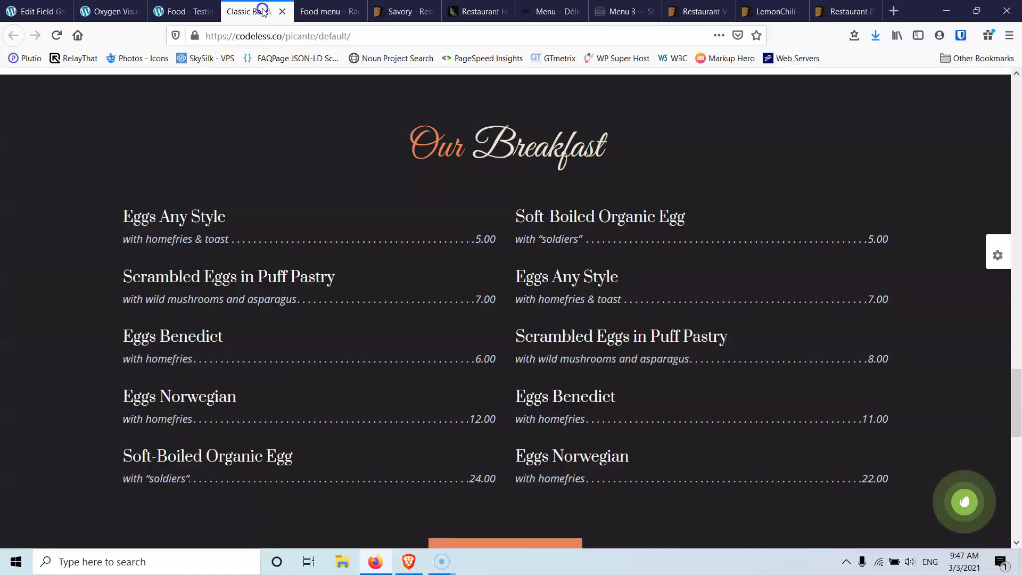
pyautogui.tripleClick(489, 147)
pyautogui.hotkey('ctrl', 'c')
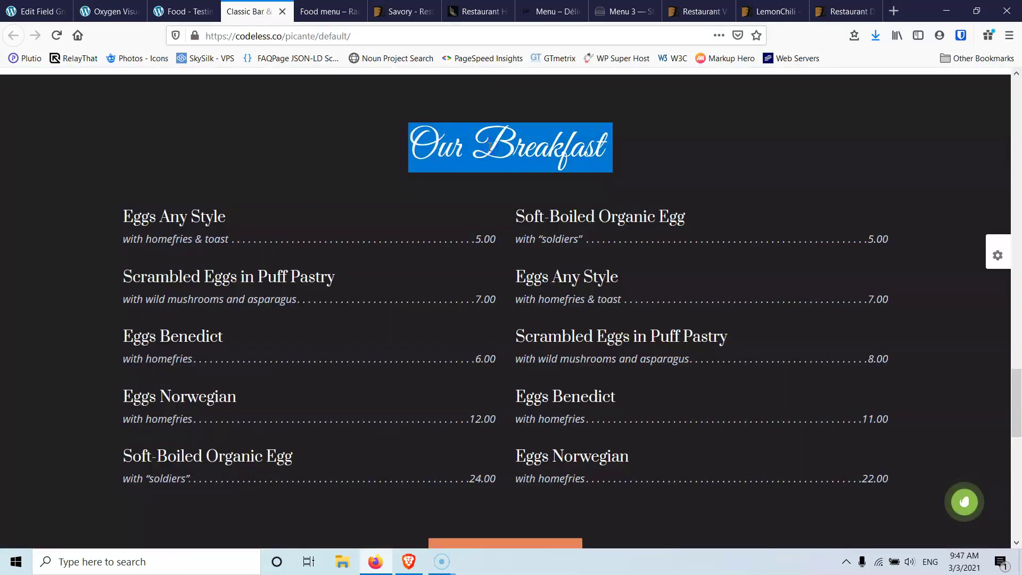
pyautogui.click(210, 11)
pyautogui.click(130, 13)
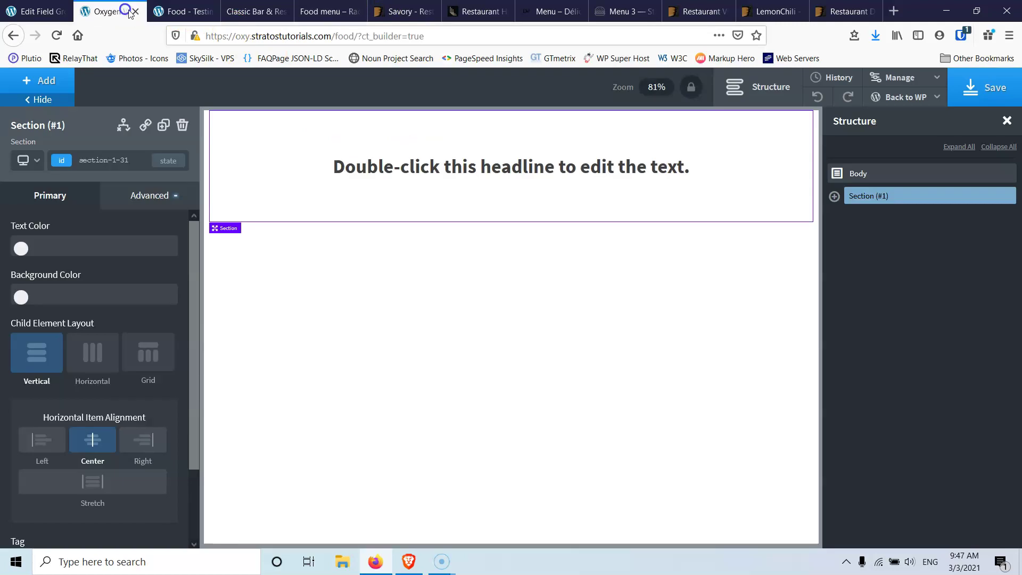
pyautogui.doubleClick(453, 167)
pyautogui.hotkey('ctrl', 'v')
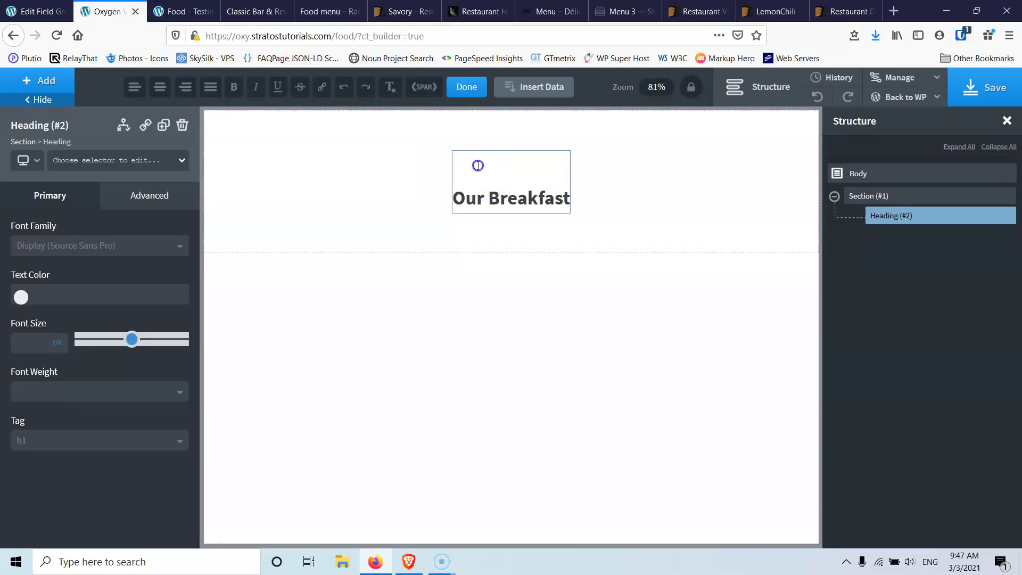
pyautogui.press('Delete')
pyautogui.click(982, 89)
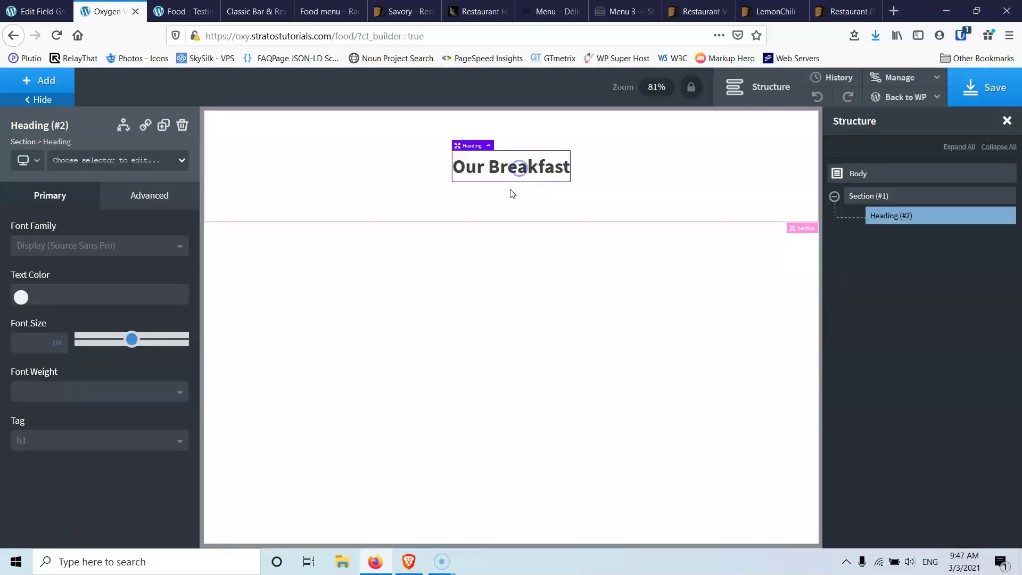
# Step: Add some space below the Our Breakfast heading and insert a Repeater beneath it in the same section
pyautogui.moveTo(512, 183); pyautogui.dragTo(510, 208)
pyautogui.click(46, 84)
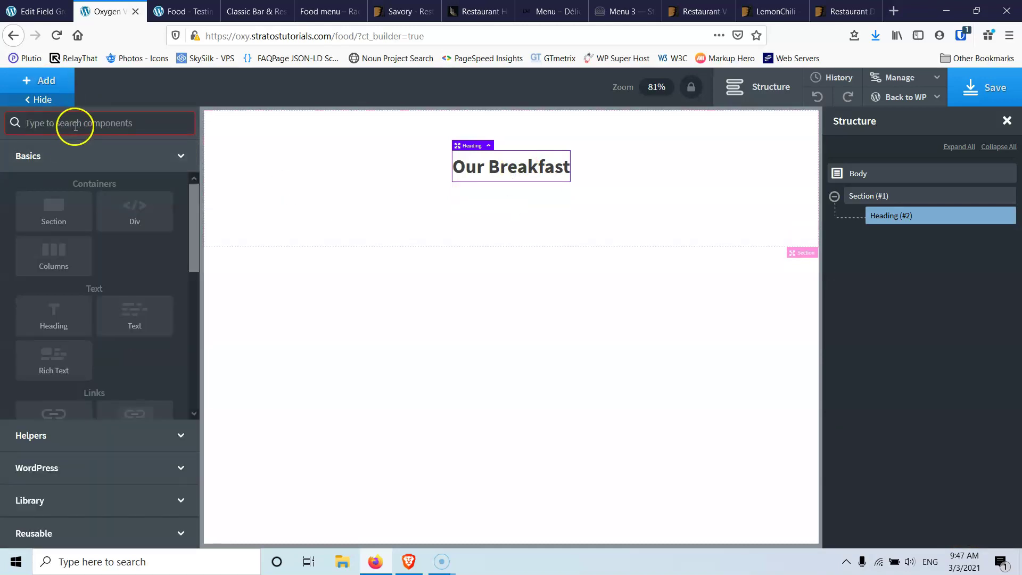
pyautogui.write('repeater')
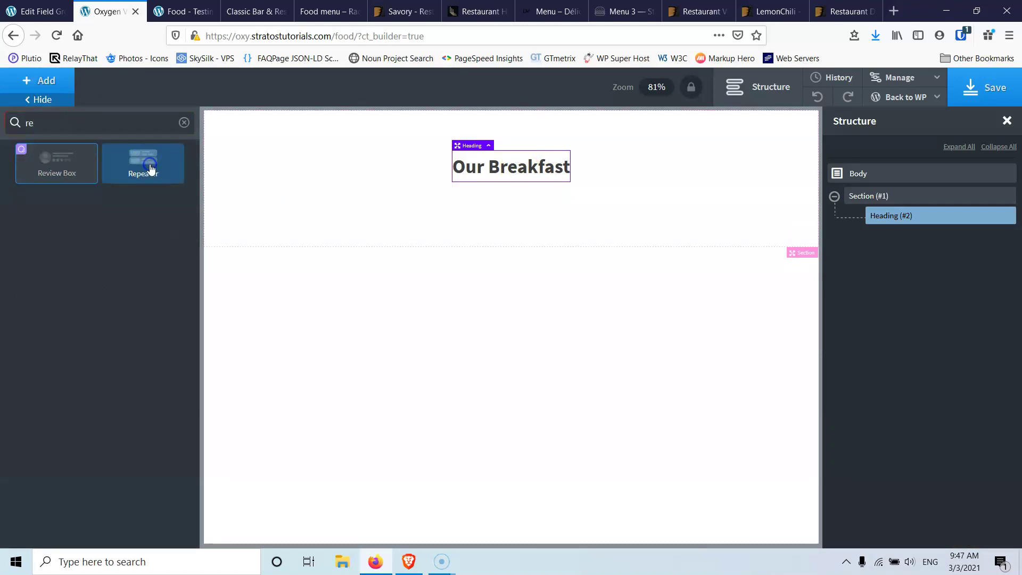
pyautogui.click(148, 163)
pyautogui.click(299, 251)
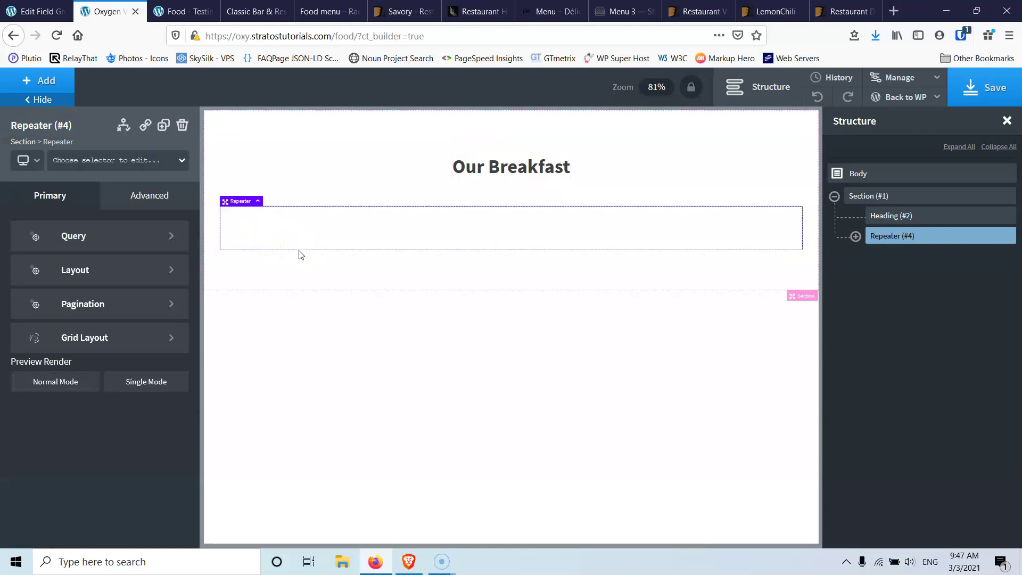
# Step: Make the Repeater query use the ACF repeater field Course One, apply the query parameters and save
pyautogui.click(92, 240)
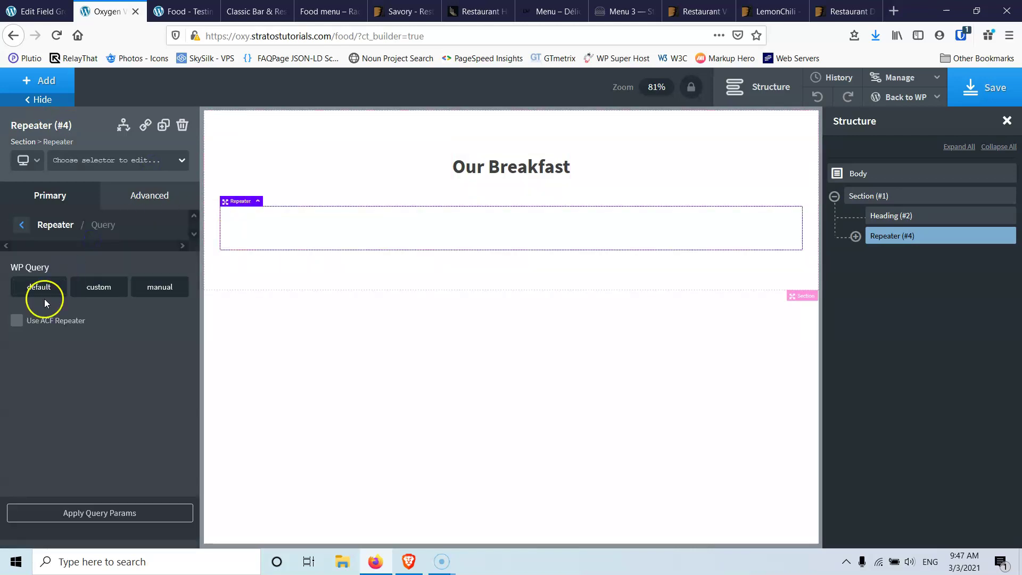
pyautogui.click(12, 327)
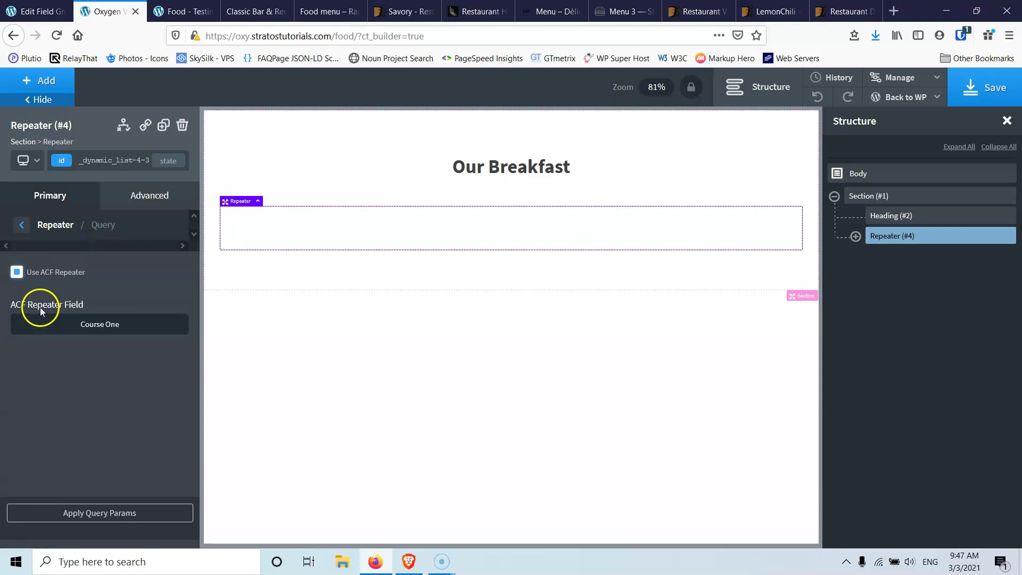
pyautogui.click(102, 326)
pyautogui.click(103, 520)
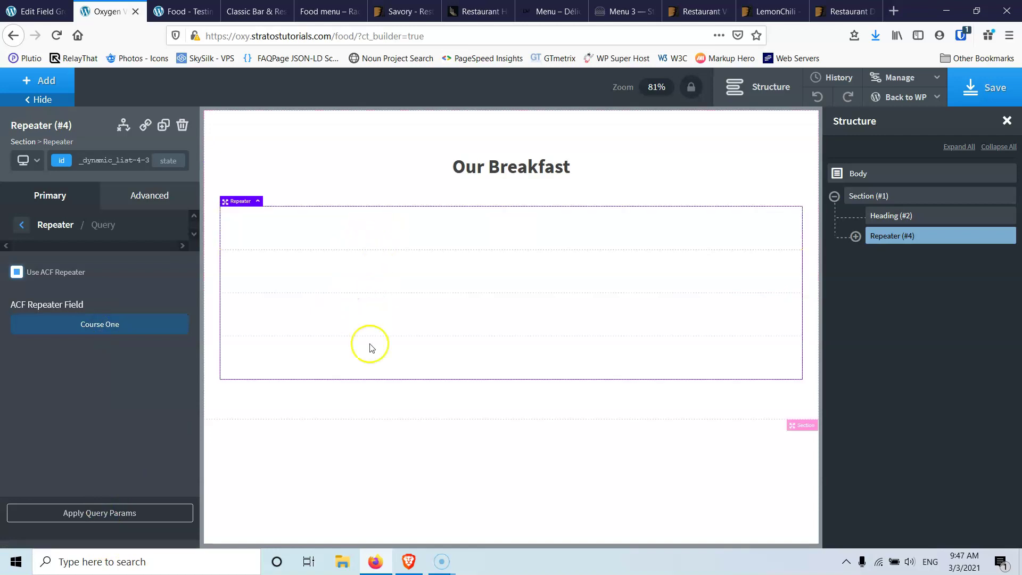
pyautogui.click(966, 95)
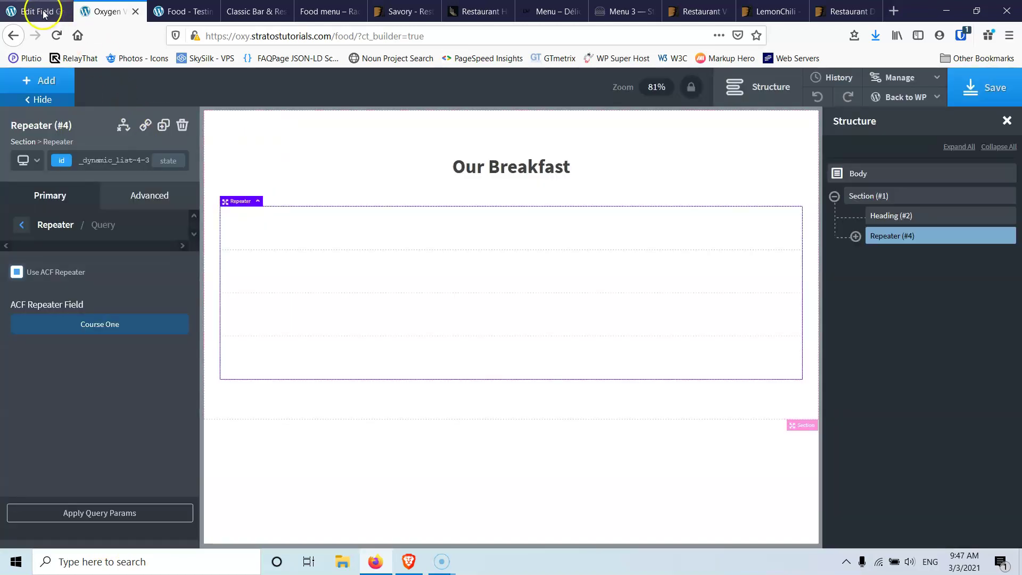
# Step: Open the Menu field group, examine the sub fields of its Course One repeater field and return to the builder
pyautogui.click(45, 13)
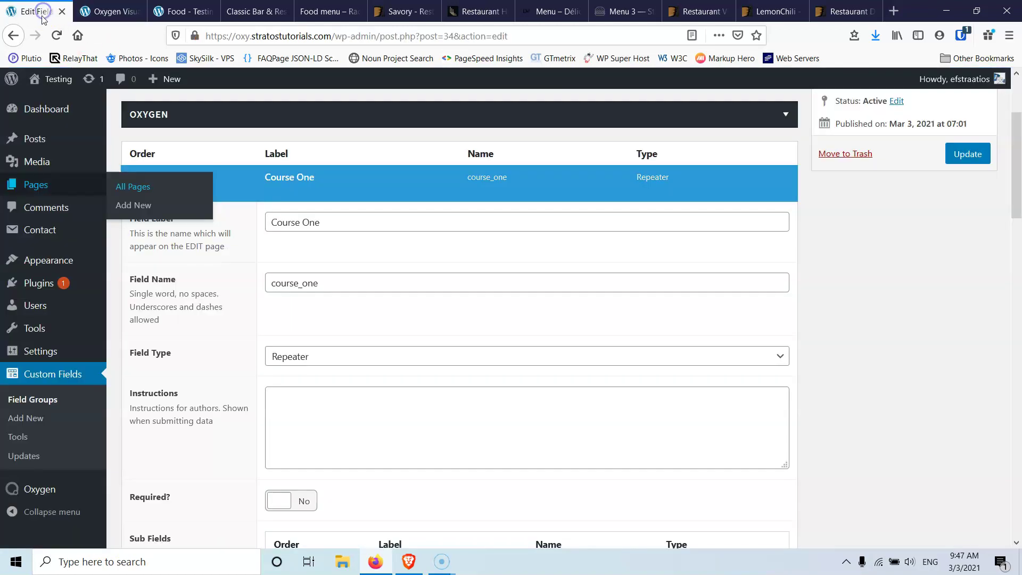
pyautogui.click(43, 399)
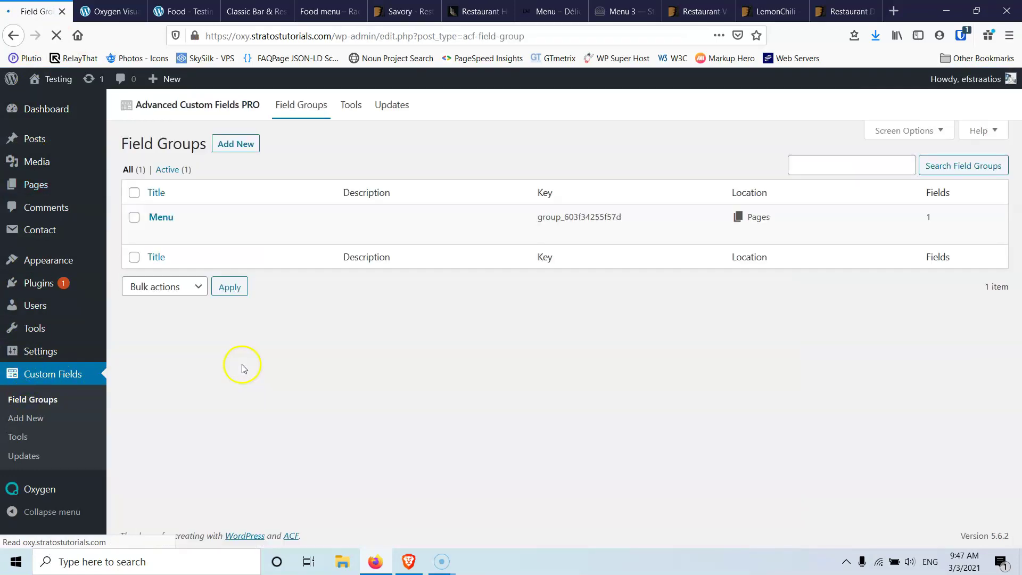
pyautogui.click(162, 217)
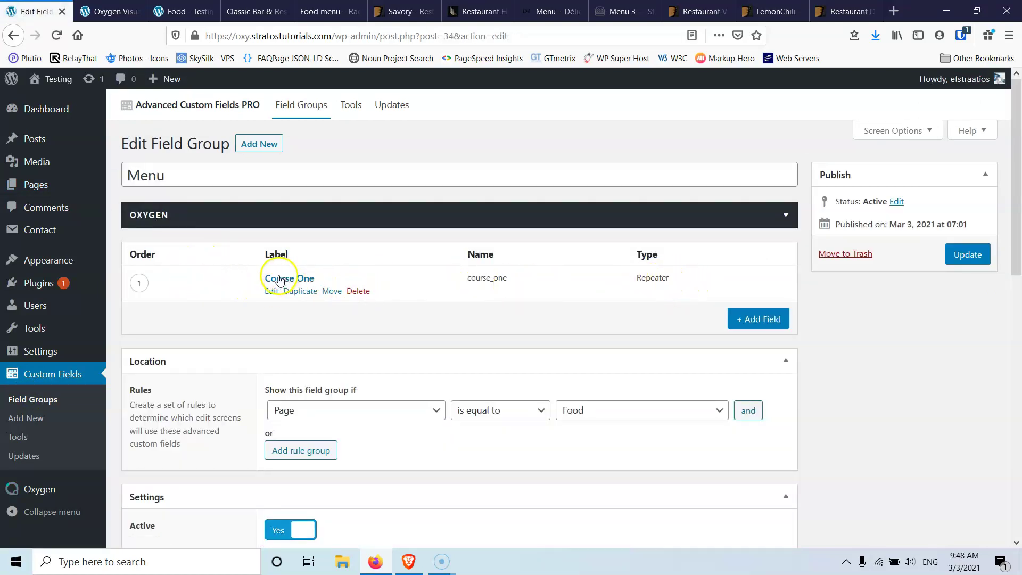
pyautogui.scroll(-2, 341, 266)
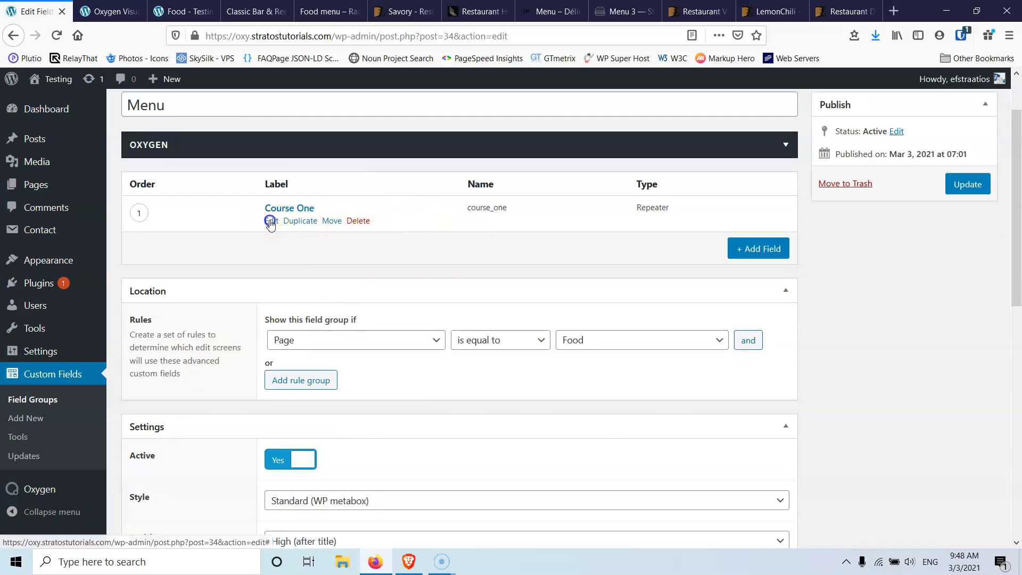
pyautogui.click(271, 220)
pyautogui.scroll(-2, 215, 353)
pyautogui.scroll(-5, 215, 353)
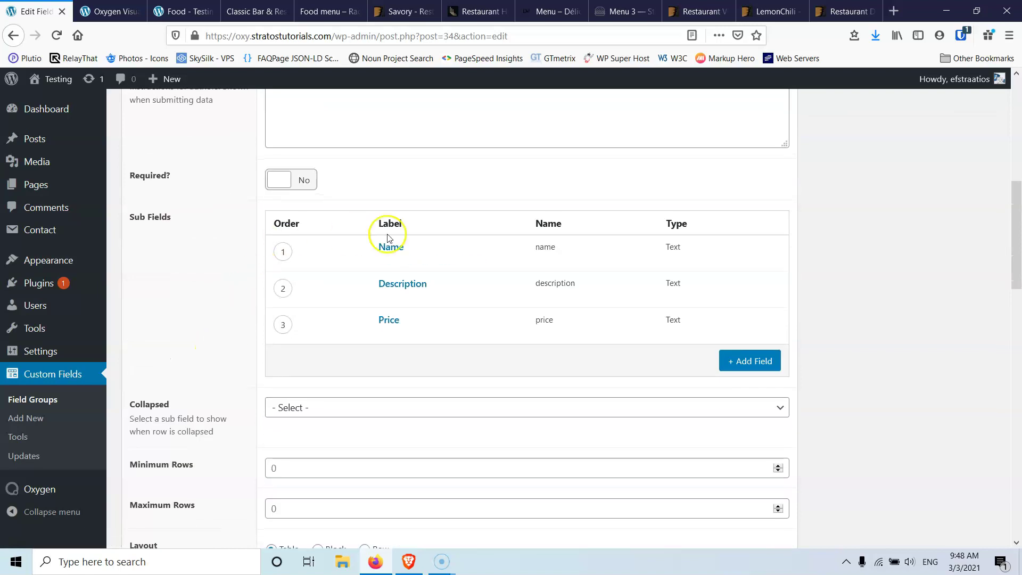
pyautogui.moveTo(393, 252)
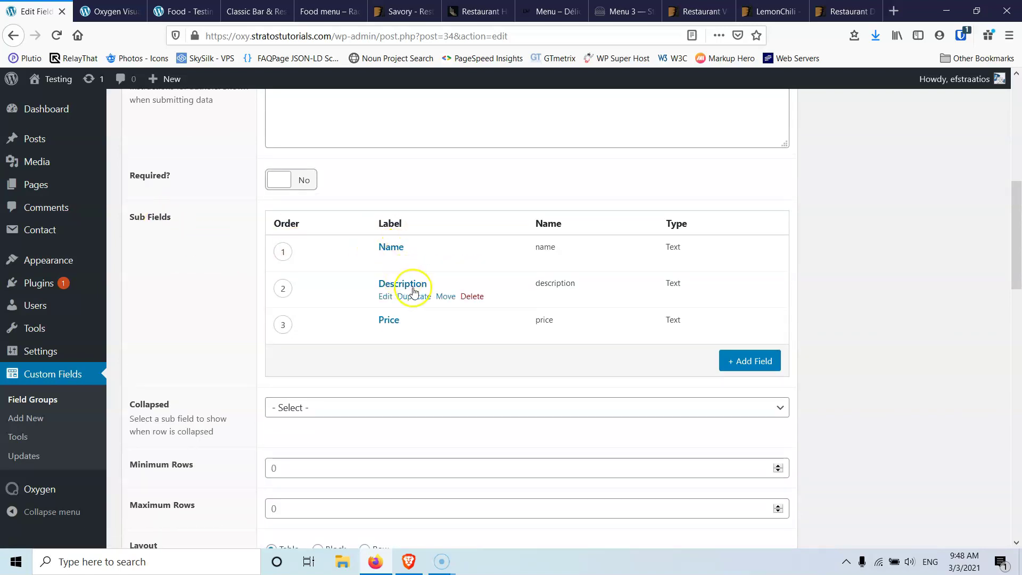
pyautogui.click(162, 7)
pyautogui.click(113, 14)
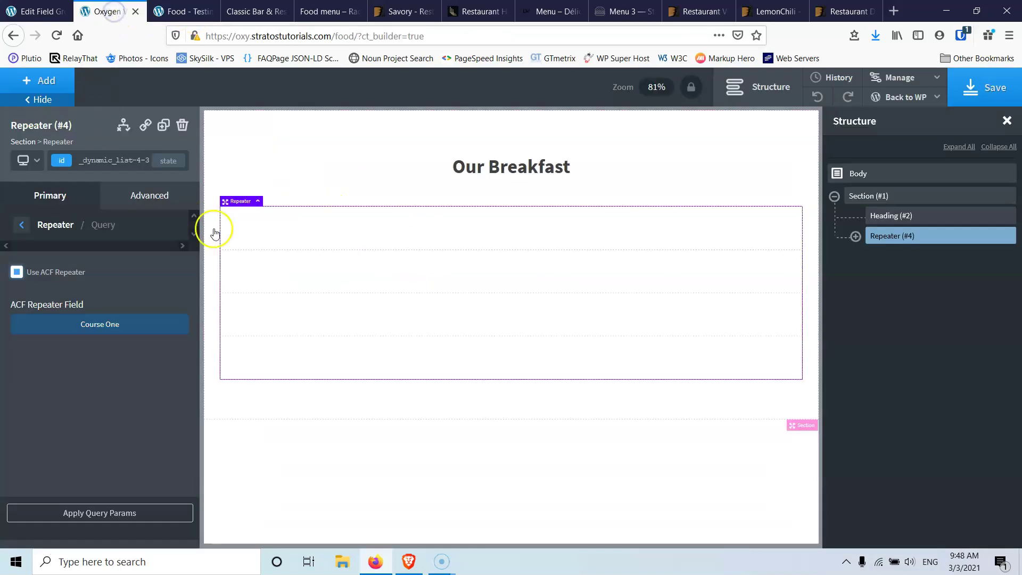
# Step: Reapply the Repeater's query parameters and enable its grid layout with a column count of 2
pyautogui.click(119, 513)
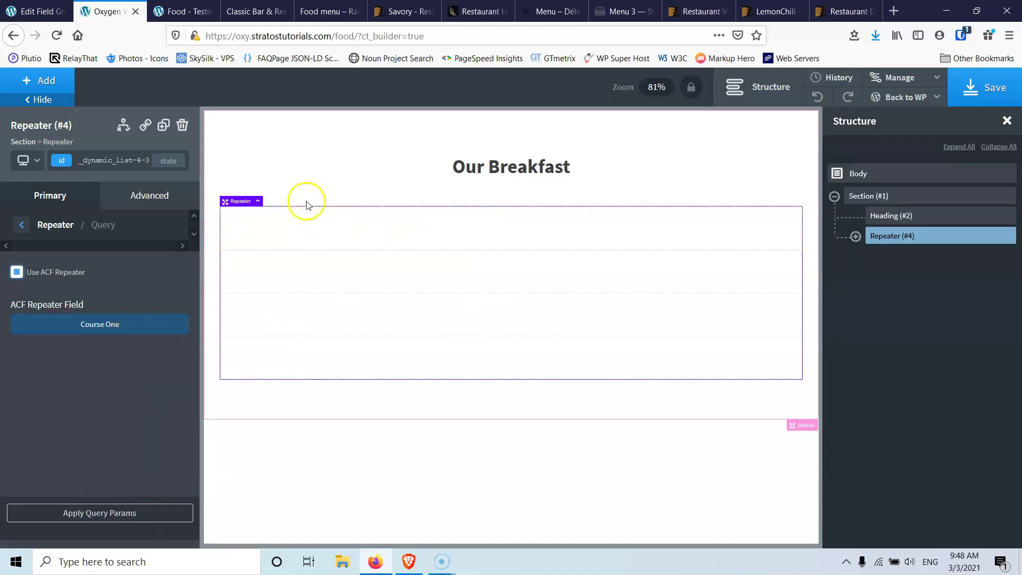
pyautogui.click(238, 11)
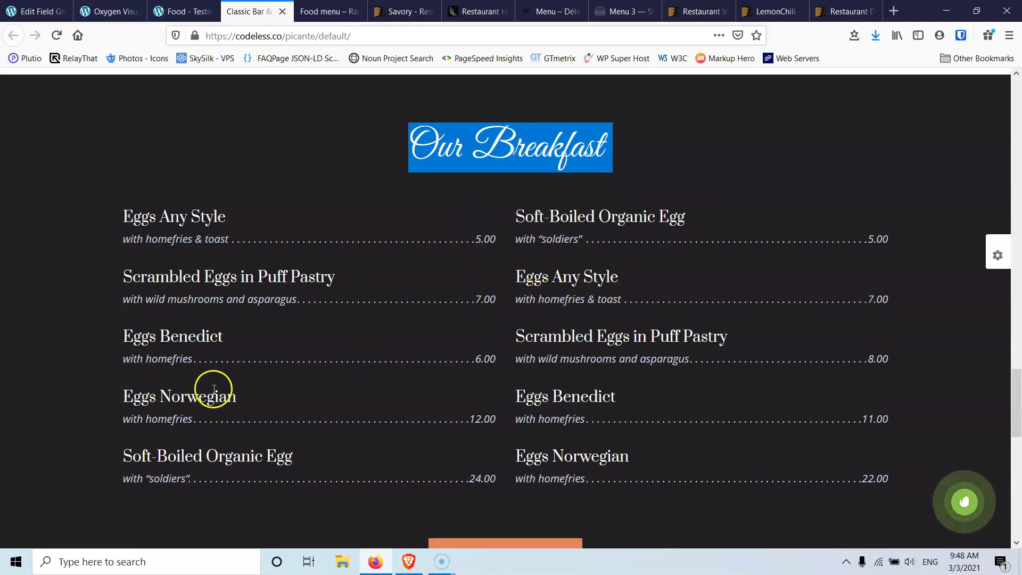
pyautogui.click(178, 11)
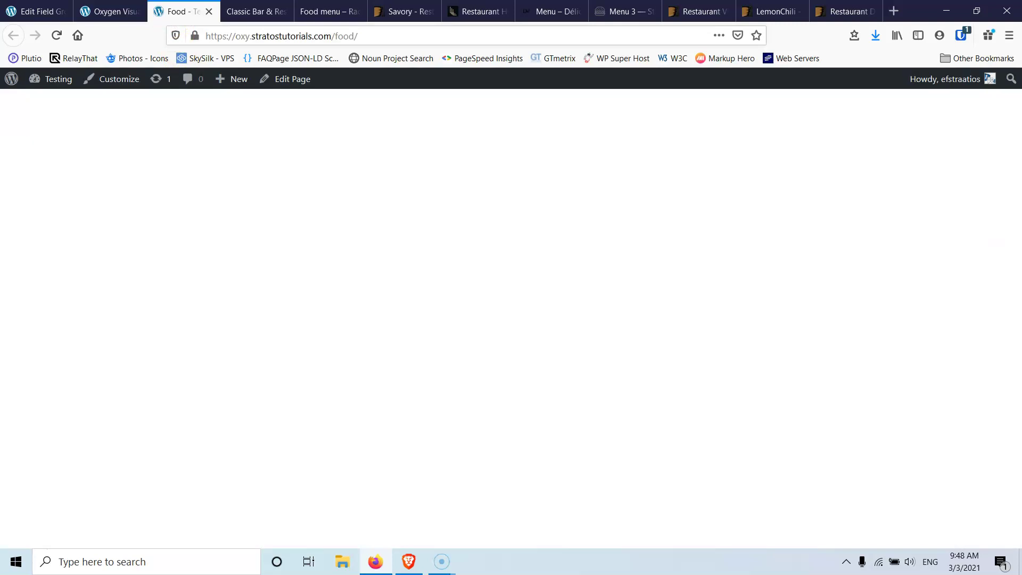
pyautogui.click(105, 11)
pyautogui.click(21, 224)
pyautogui.click(88, 340)
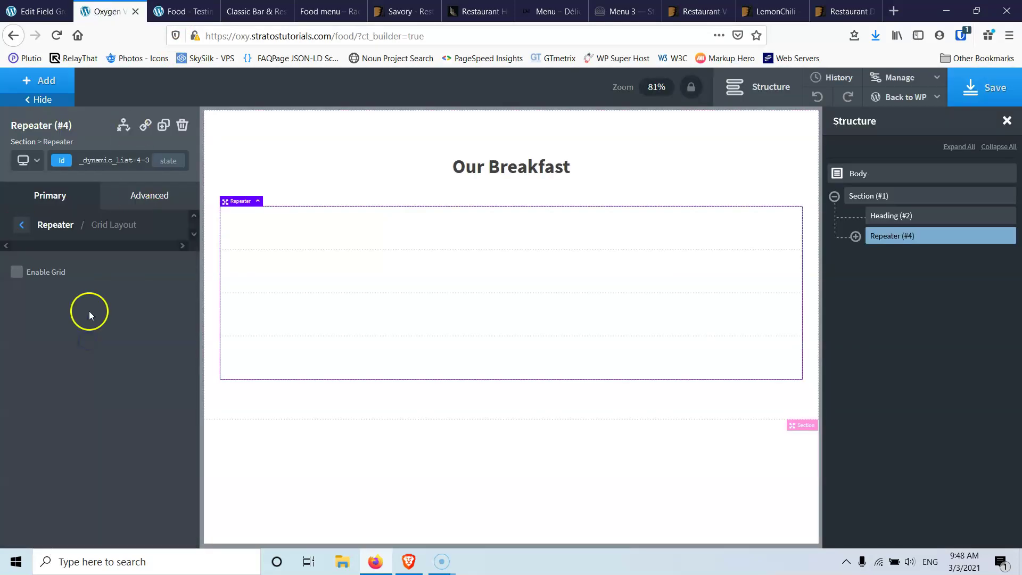
pyautogui.click(15, 273)
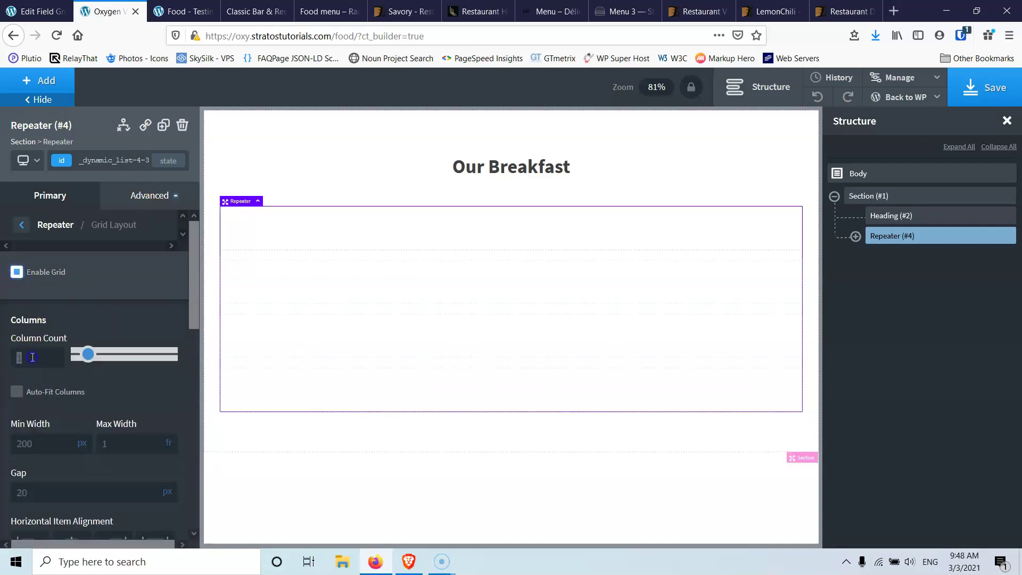
pyautogui.write('2')
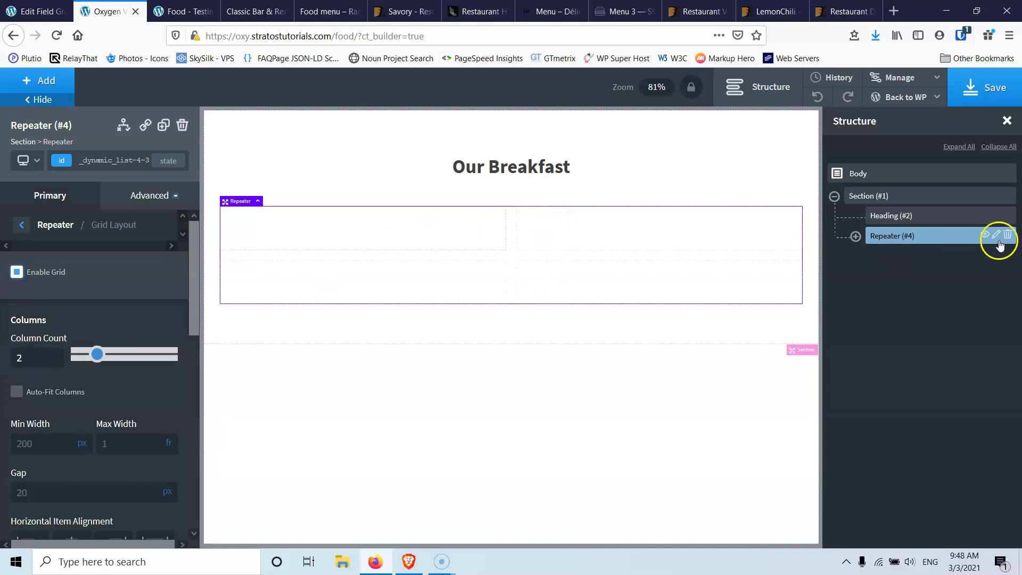
# Step: Add a Heading inside the Div nested in the Repeater
pyautogui.click(856, 235)
pyautogui.click(903, 256)
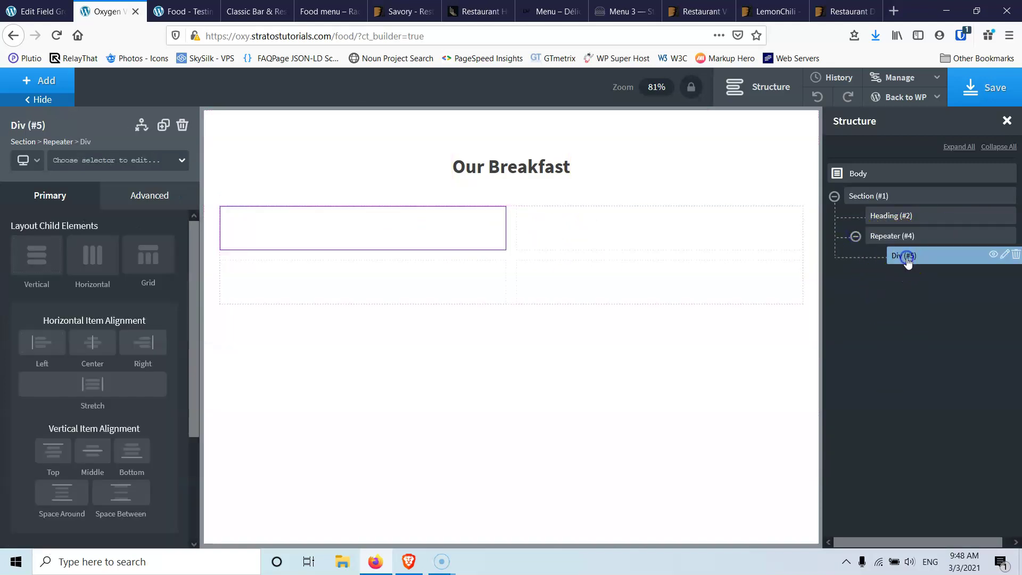
pyautogui.click(46, 80)
pyautogui.click(70, 318)
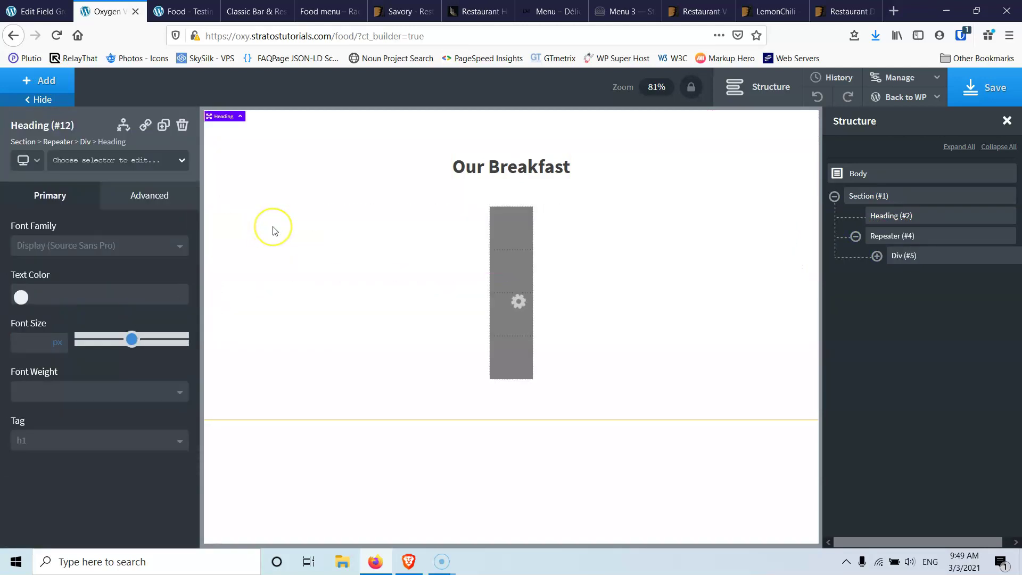
# Step: Replace the new heading's placeholder text with the dynamic Name repeater field, set its tag to H3 and save
pyautogui.doubleClick(269, 223)
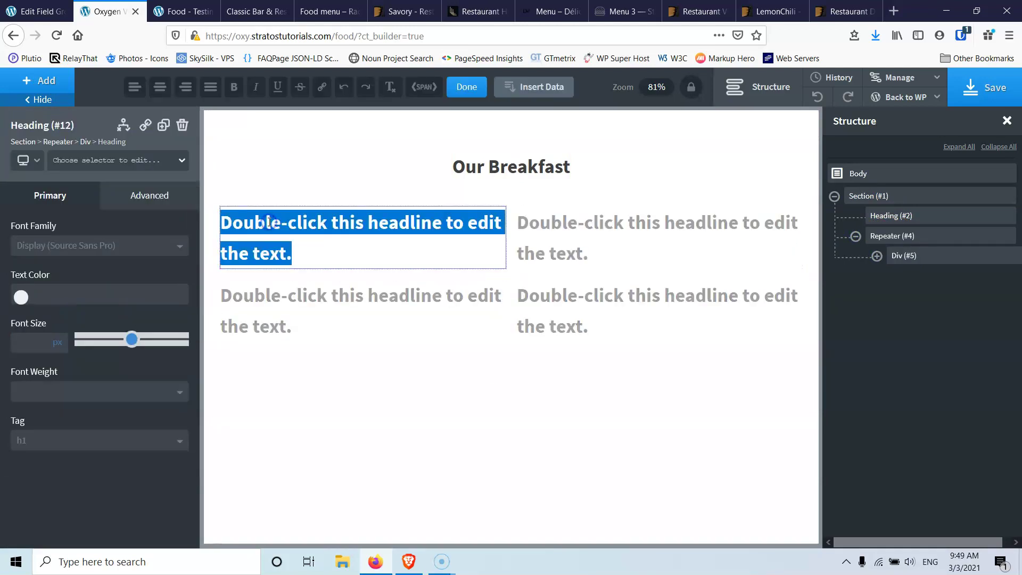
pyautogui.click(538, 89)
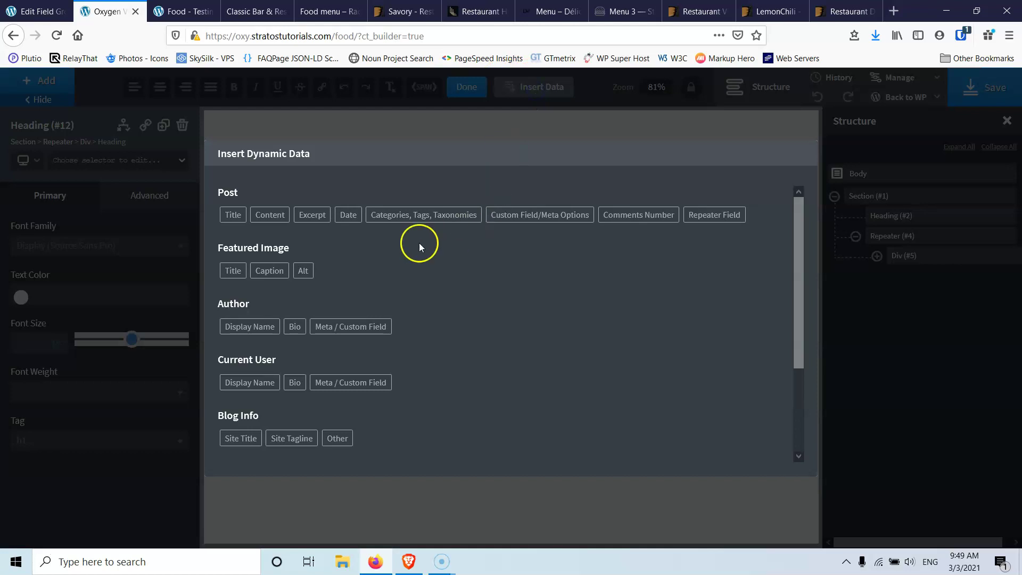
pyautogui.click(730, 217)
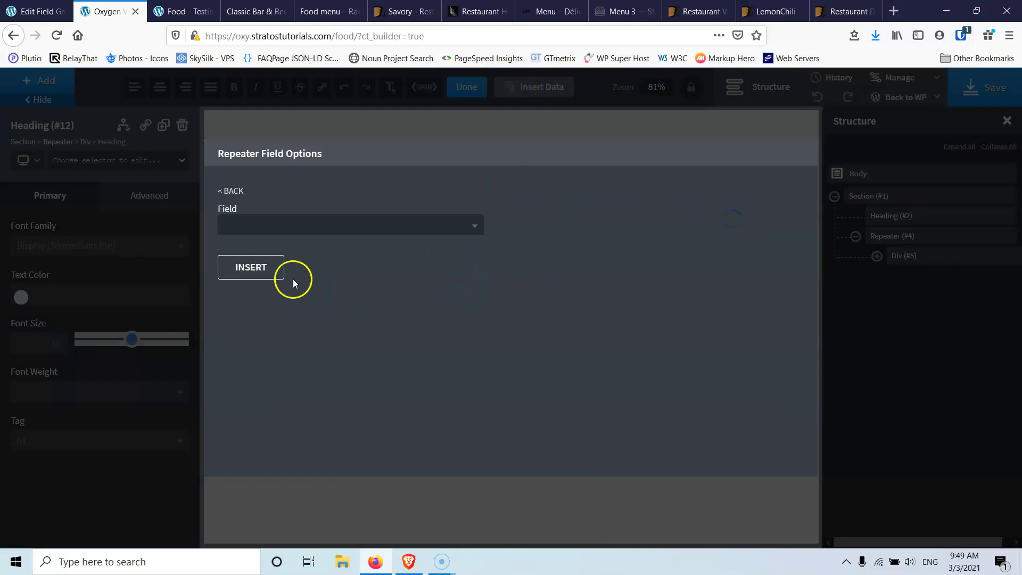
pyautogui.click(292, 227)
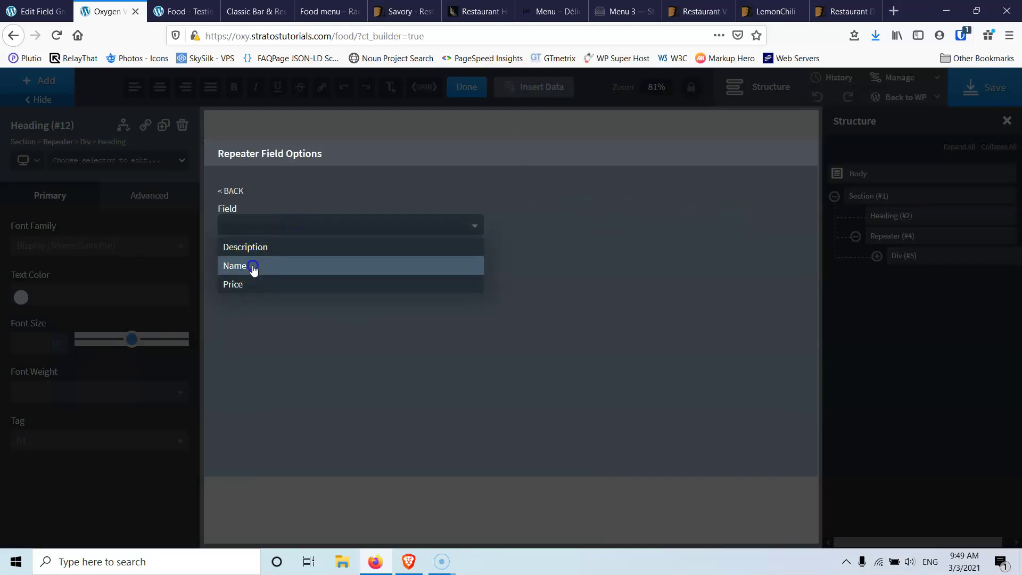
pyautogui.click(253, 267)
pyautogui.click(245, 272)
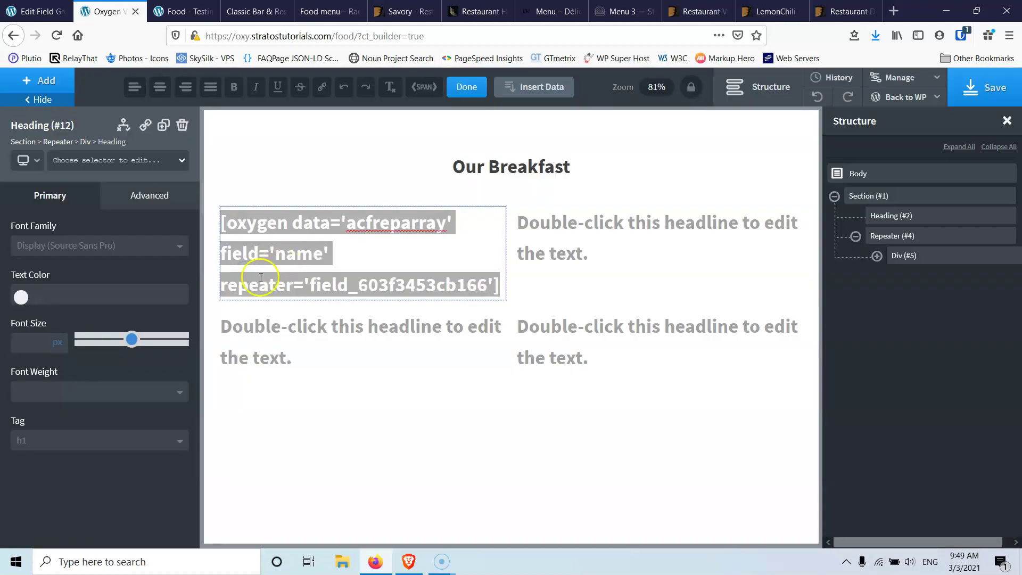
pyautogui.click(39, 441)
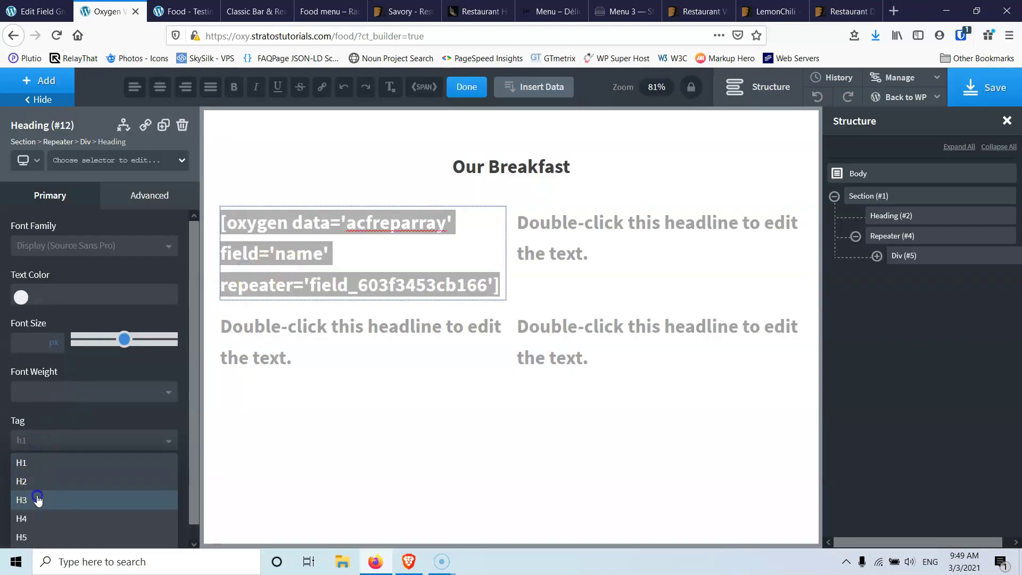
pyautogui.click(37, 499)
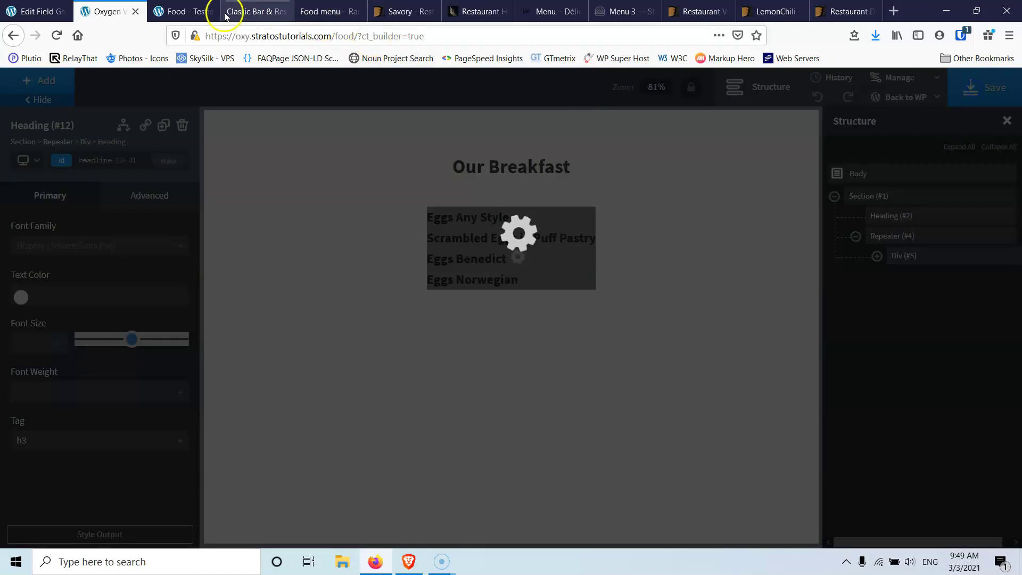
# Step: Reload the Food page's front end, compare it with the description, dotted line and price rows in the Picante demo, and return to the builder
pyautogui.click(183, 12)
pyautogui.click(57, 36)
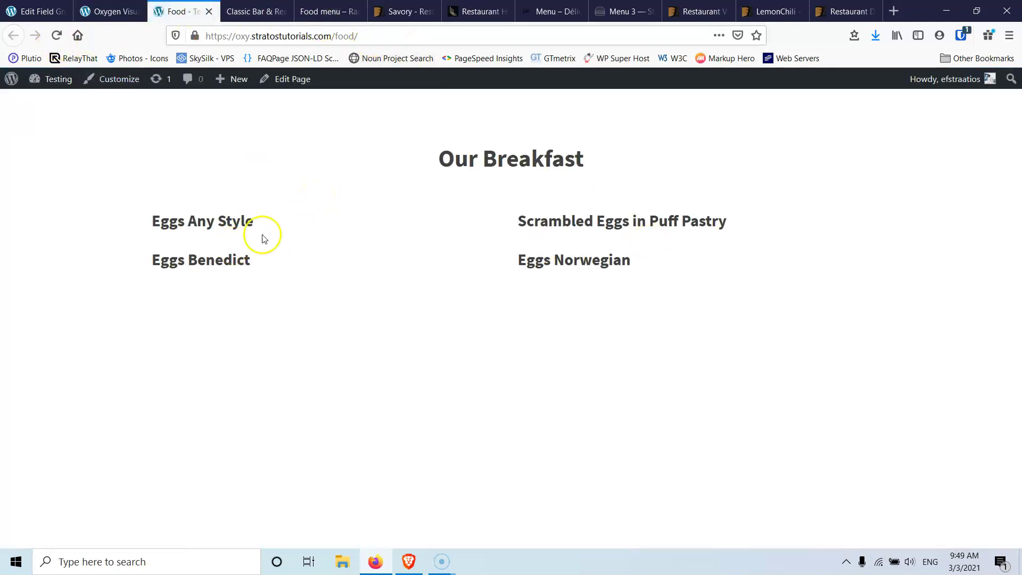
pyautogui.click(246, 13)
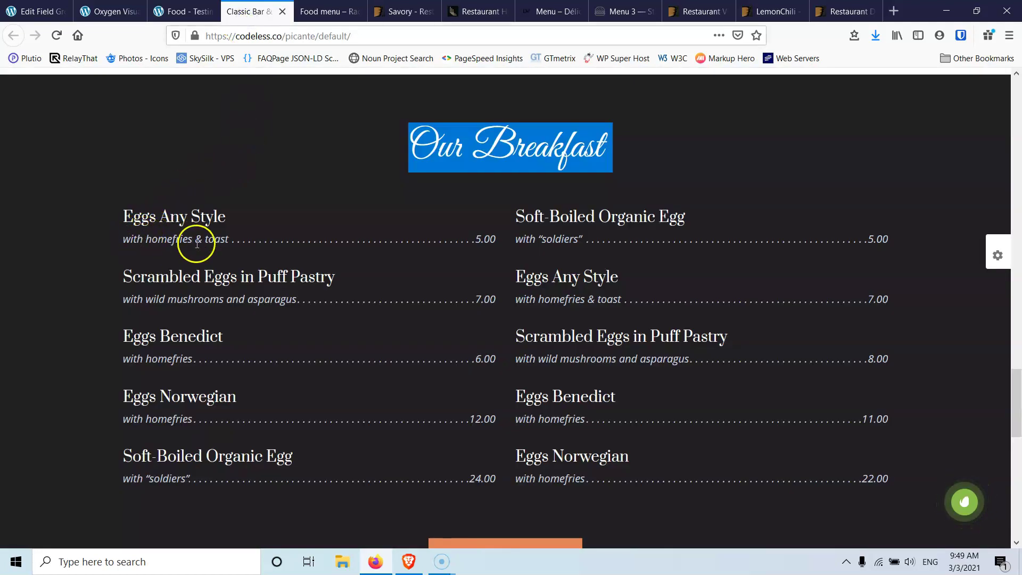
pyautogui.moveTo(235, 240); pyautogui.dragTo(480, 238)
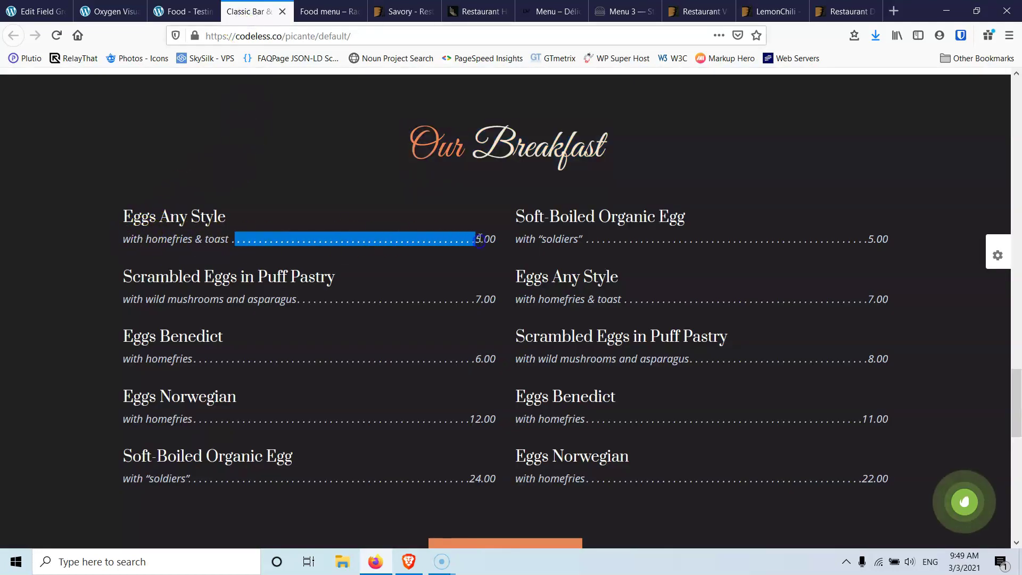
pyautogui.click(480, 238)
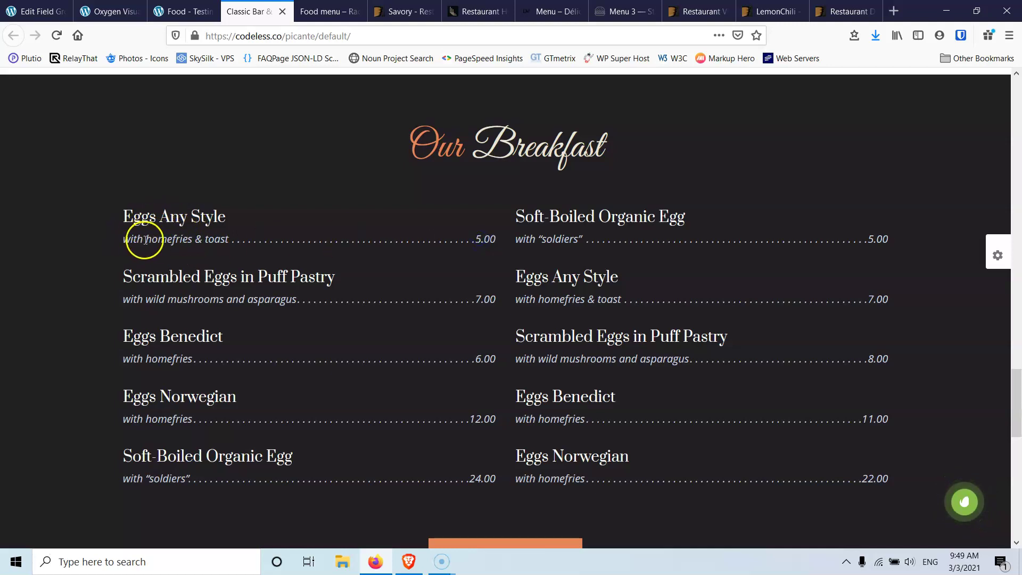
pyautogui.moveTo(123, 239); pyautogui.dragTo(497, 233)
pyautogui.click(174, 241)
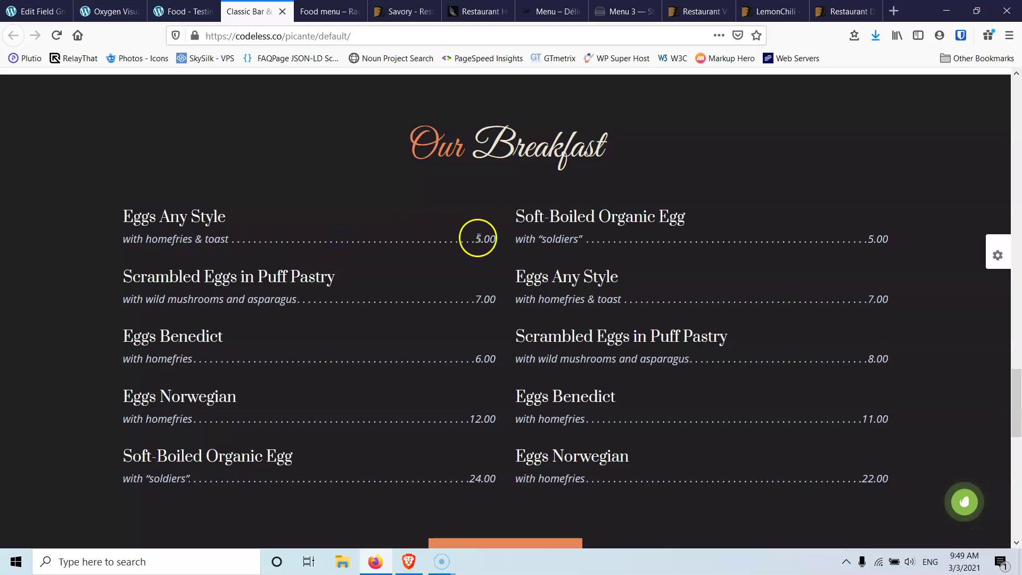
pyautogui.click(183, 11)
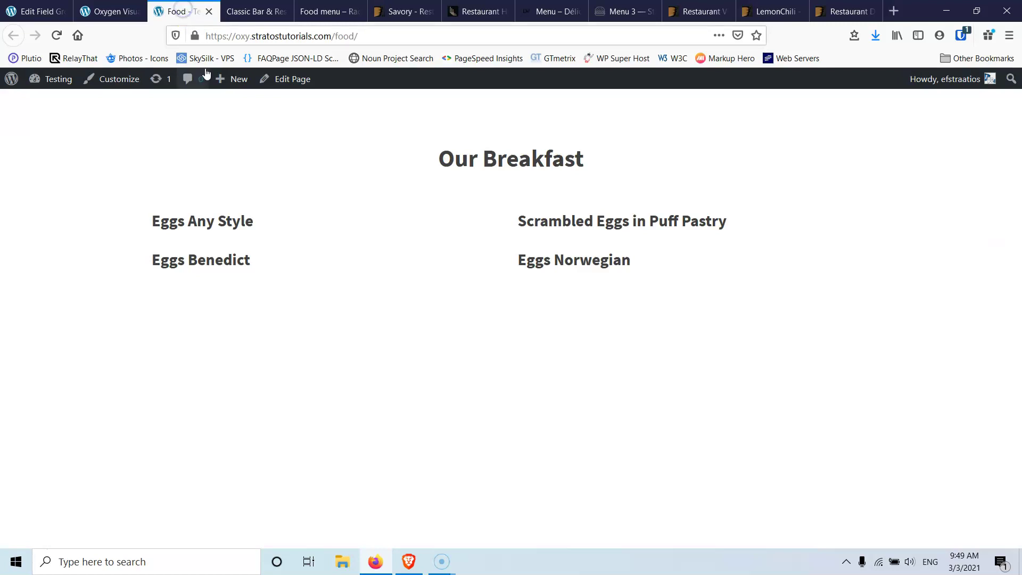
pyautogui.click(109, 11)
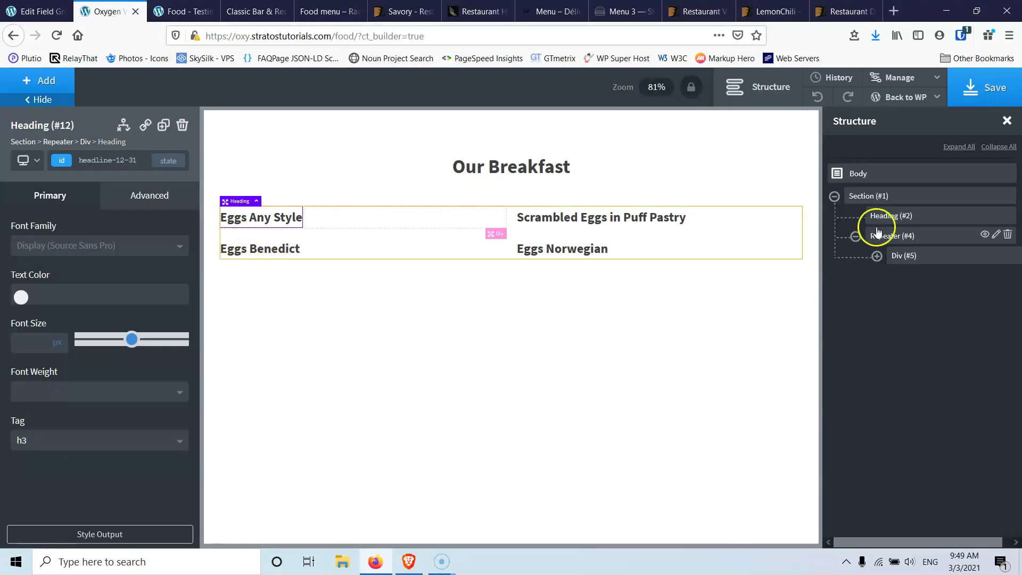
# Step: Add a Div below the item heading inside the Repeater's Div, and nest another Div inside it
pyautogui.click(877, 256)
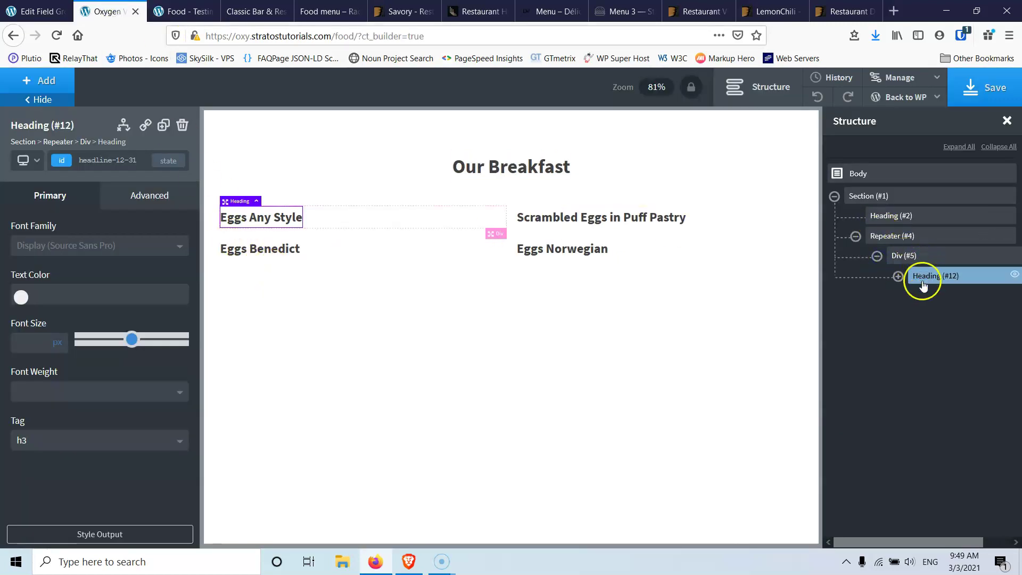
pyautogui.click(905, 256)
pyautogui.click(42, 80)
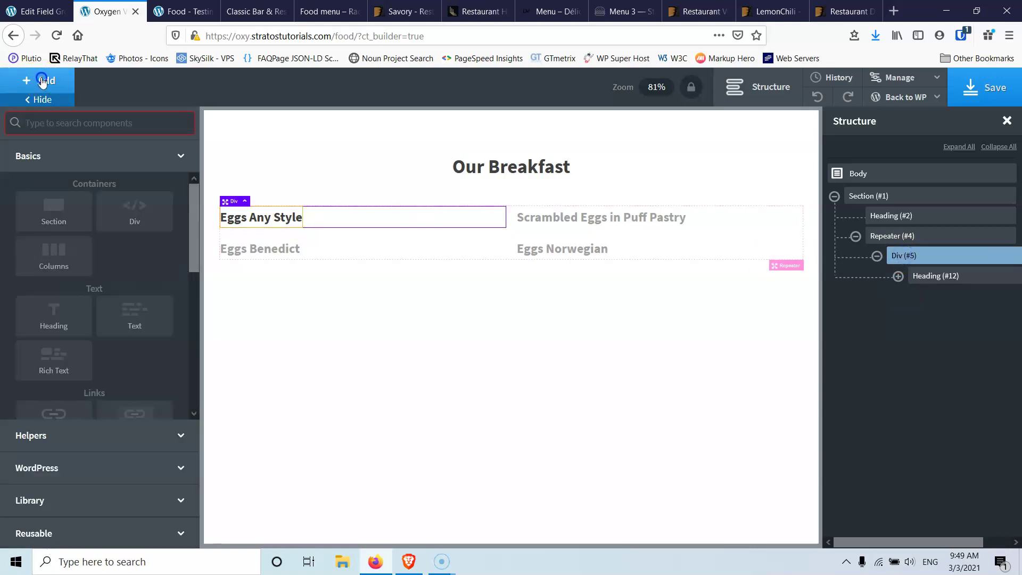
pyautogui.click(135, 219)
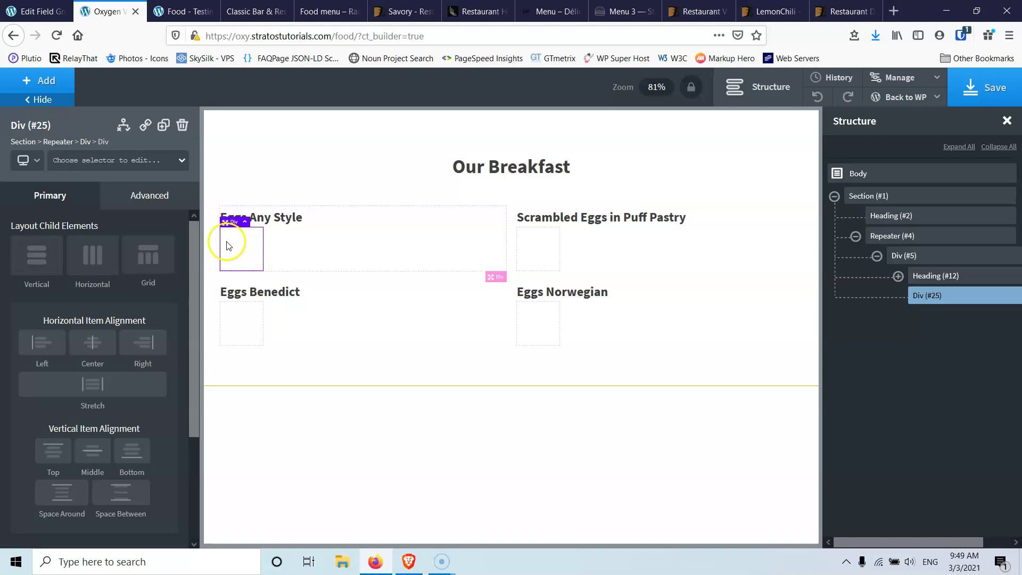
pyautogui.click(37, 81)
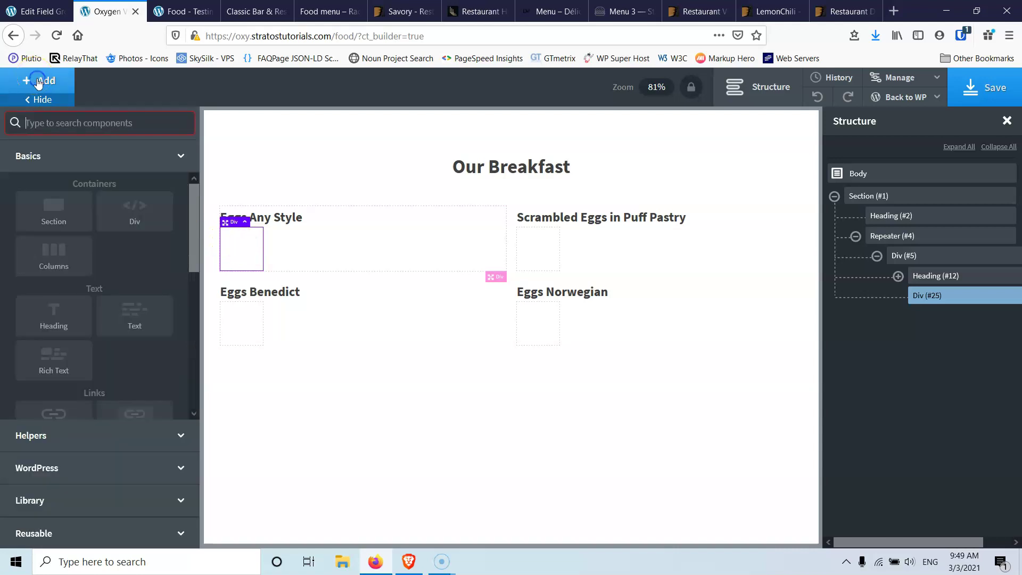
pyautogui.click(122, 212)
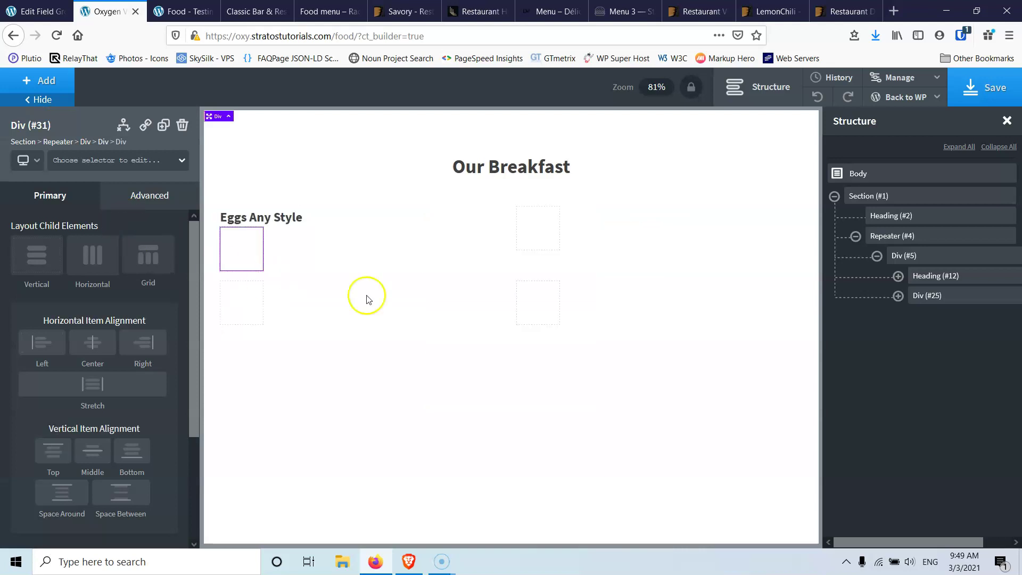
# Step: Duplicate the innermost Div twice so its wrapper Div holds three Divs
pyautogui.click(897, 295)
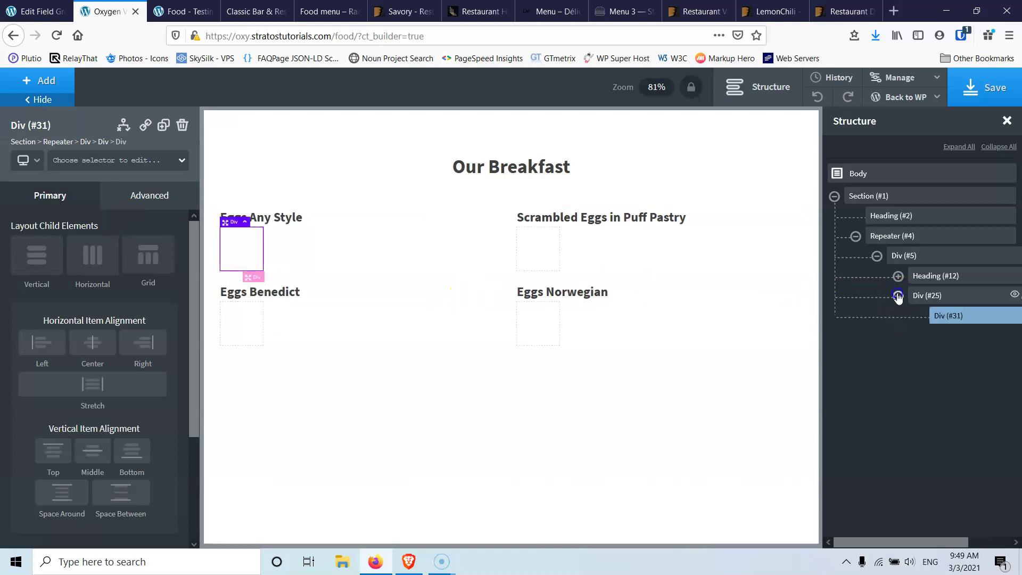
pyautogui.click(956, 317)
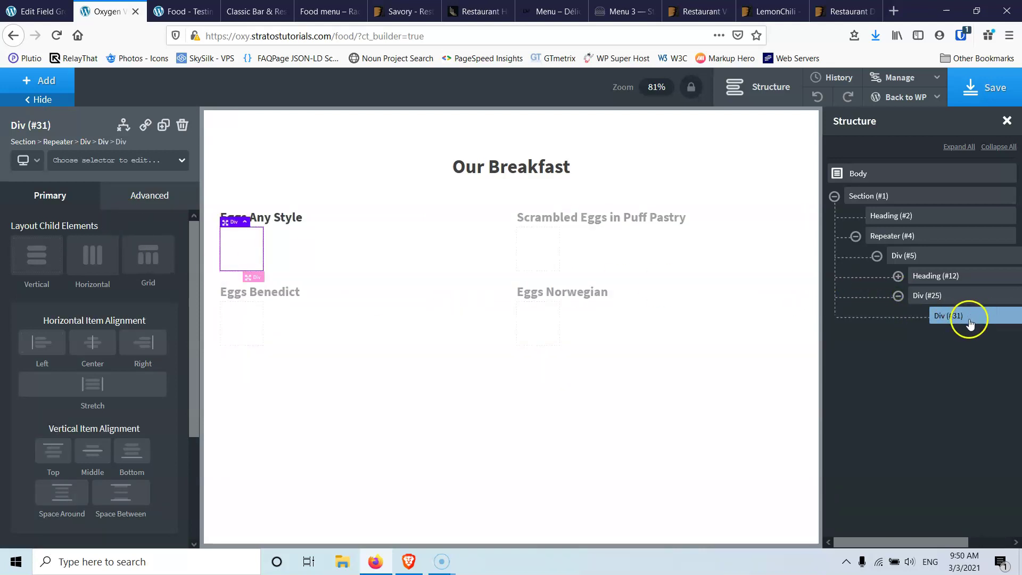
pyautogui.click(164, 123)
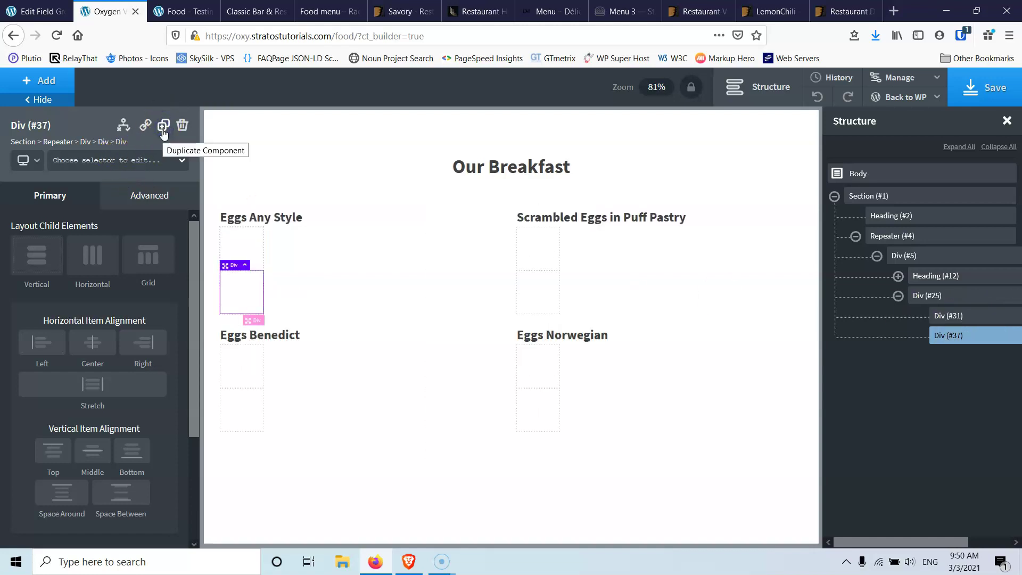
pyautogui.click(163, 130)
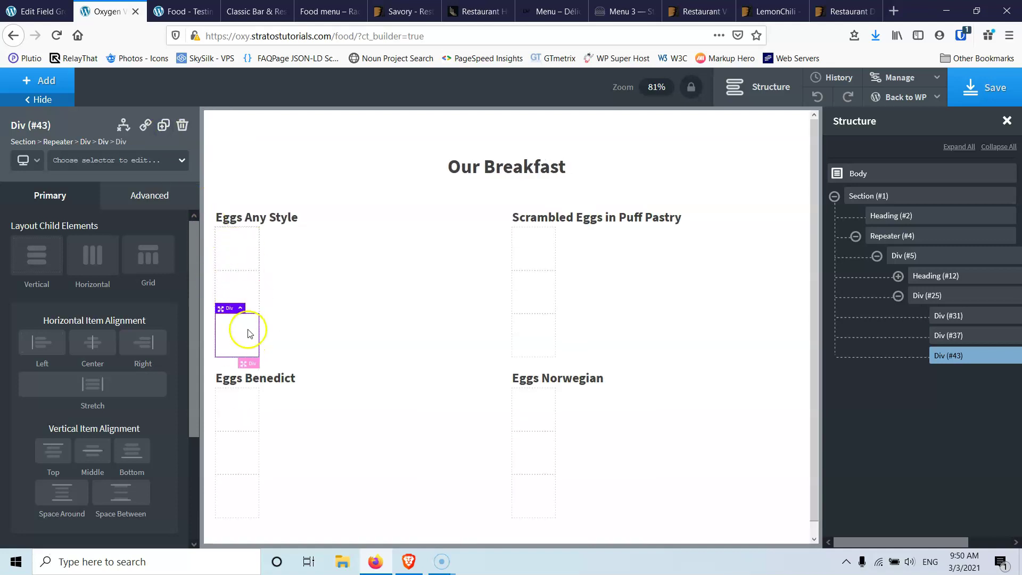
# Step: Lay out the wrapper Div's children horizontally with Space Between alignment and set its width to 100%
pyautogui.click(926, 298)
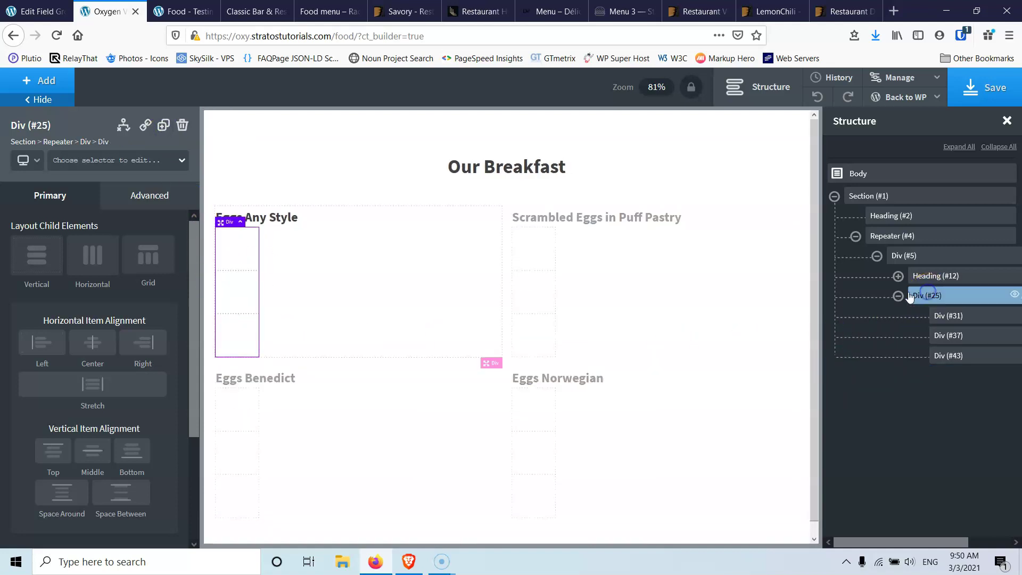
pyautogui.click(93, 259)
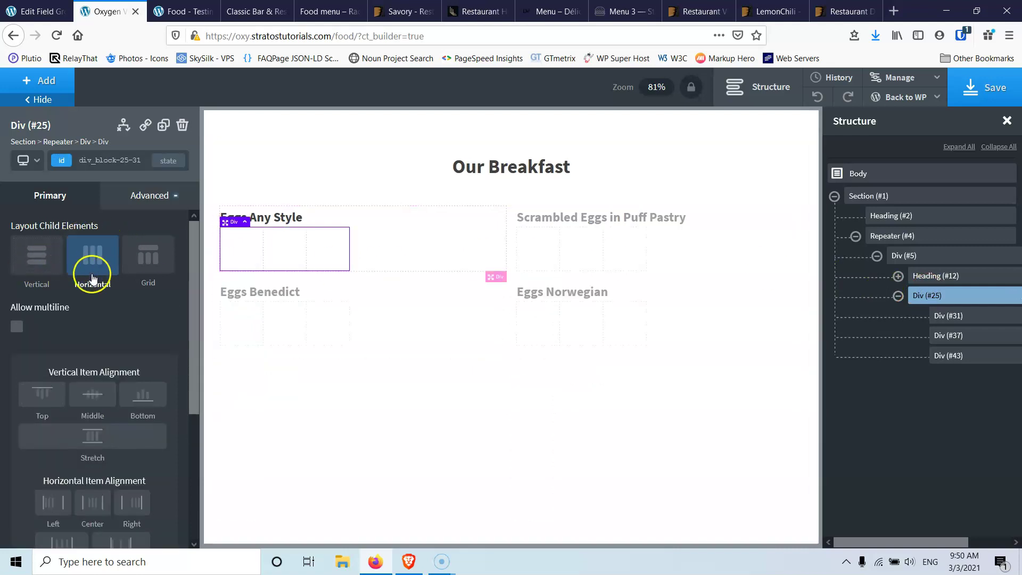
pyautogui.scroll(-2, 97, 412)
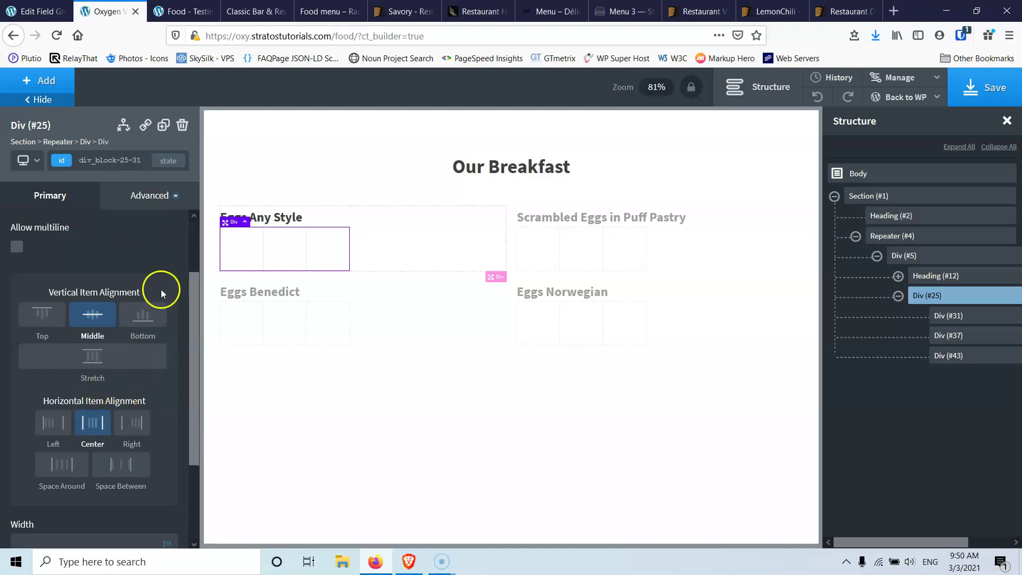
pyautogui.scroll(-3, 88, 449)
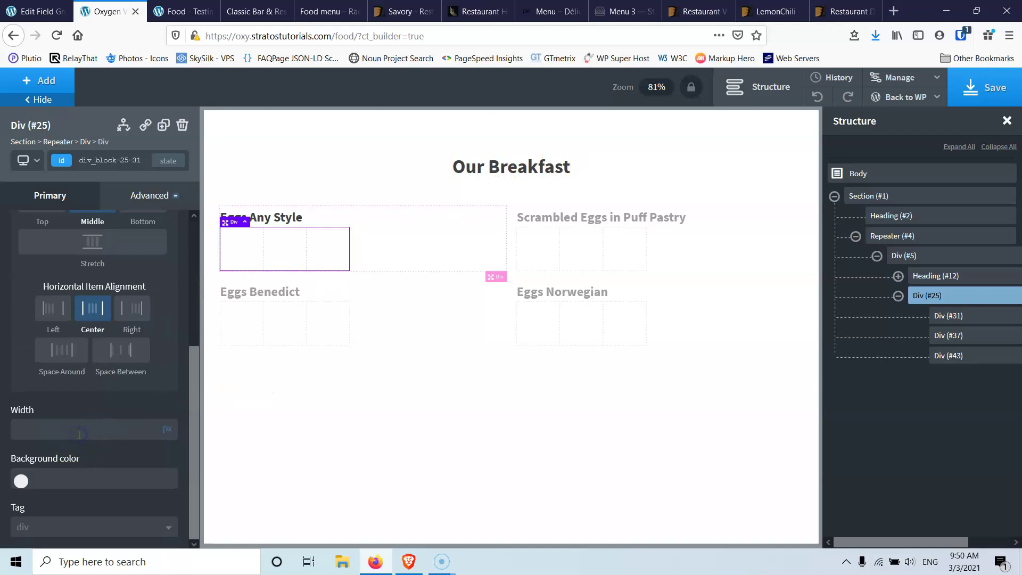
pyautogui.click(172, 420)
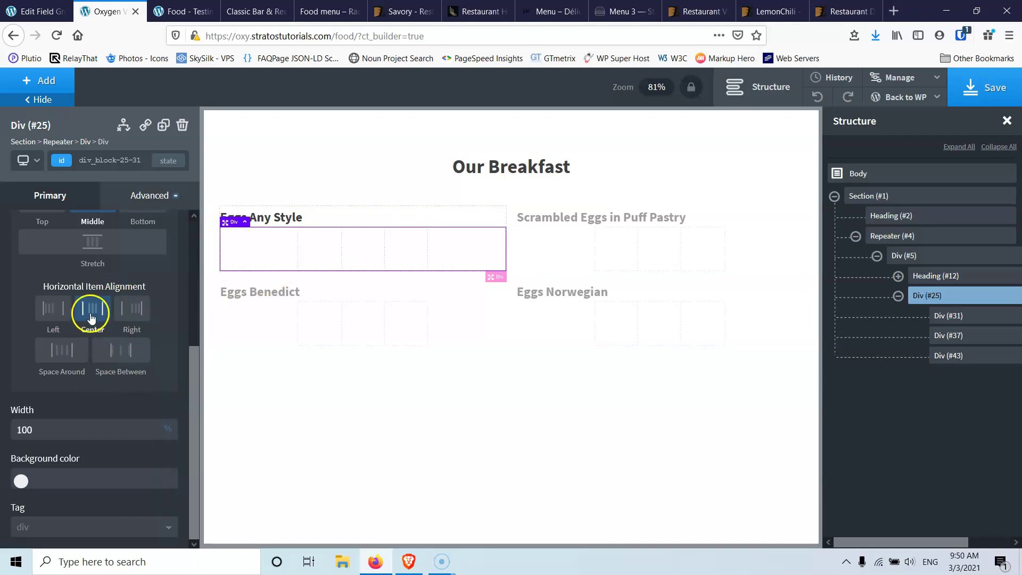
pyautogui.click(121, 349)
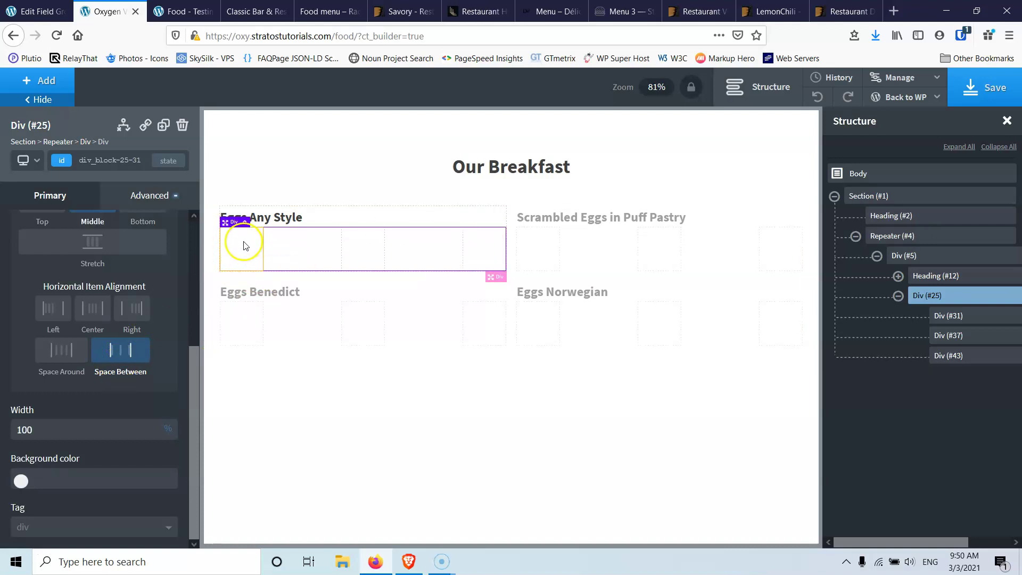
# Step: Check the primary settings of the row's last and middle Divs and save the page
pyautogui.click(481, 252)
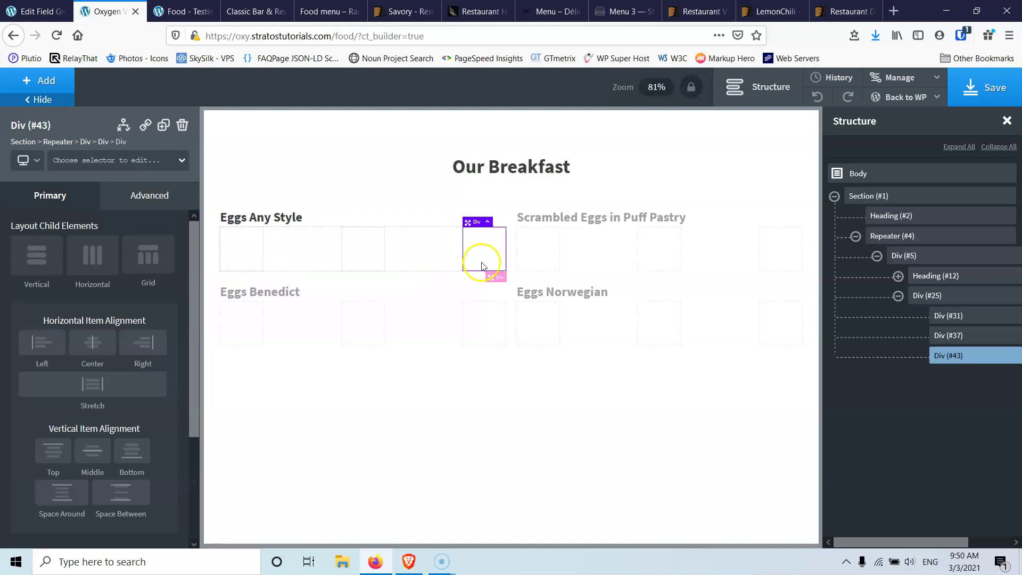
pyautogui.click(364, 246)
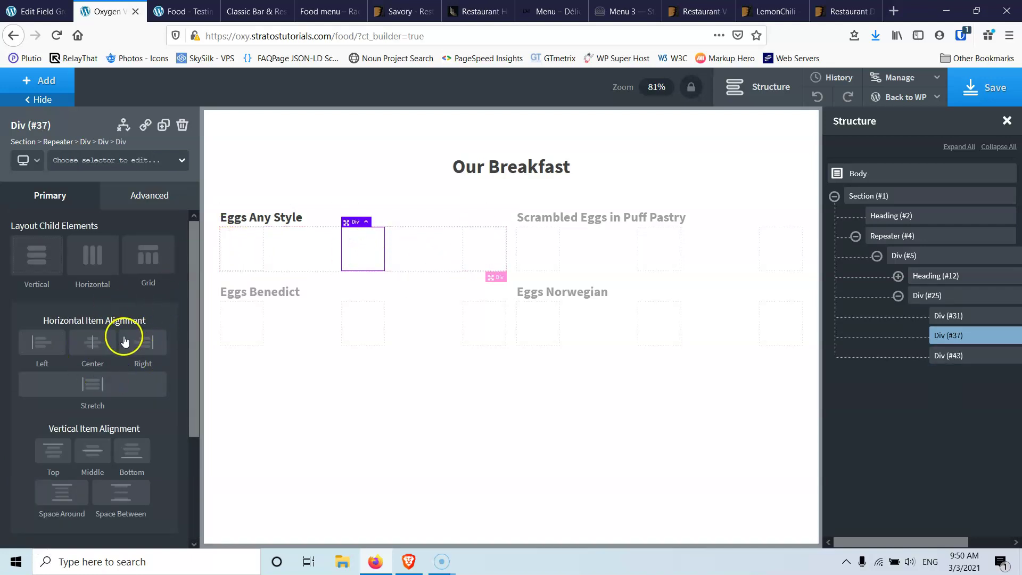
pyautogui.scroll(-3, 115, 391)
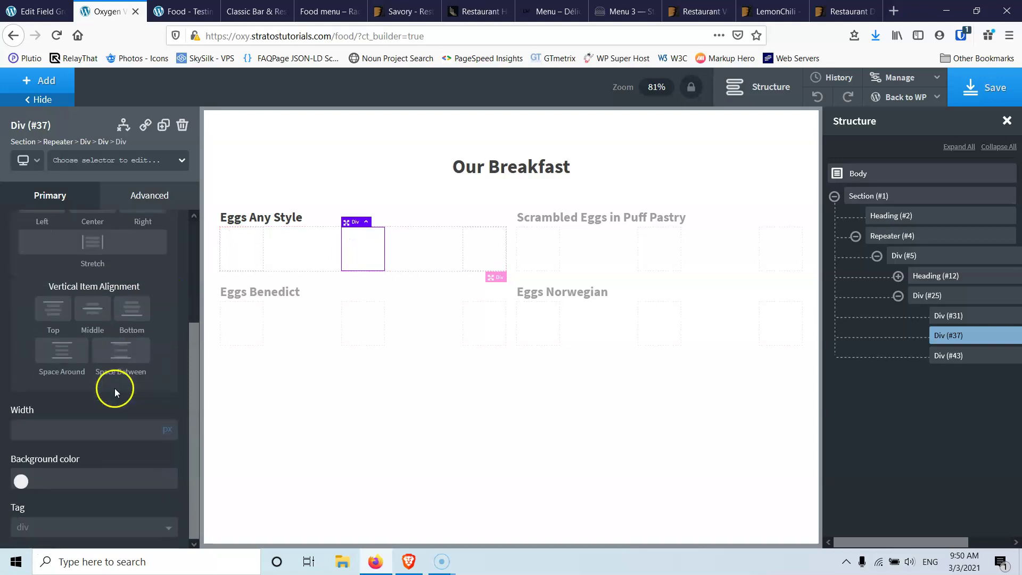
pyautogui.scroll(3, 113, 392)
pyautogui.click(991, 88)
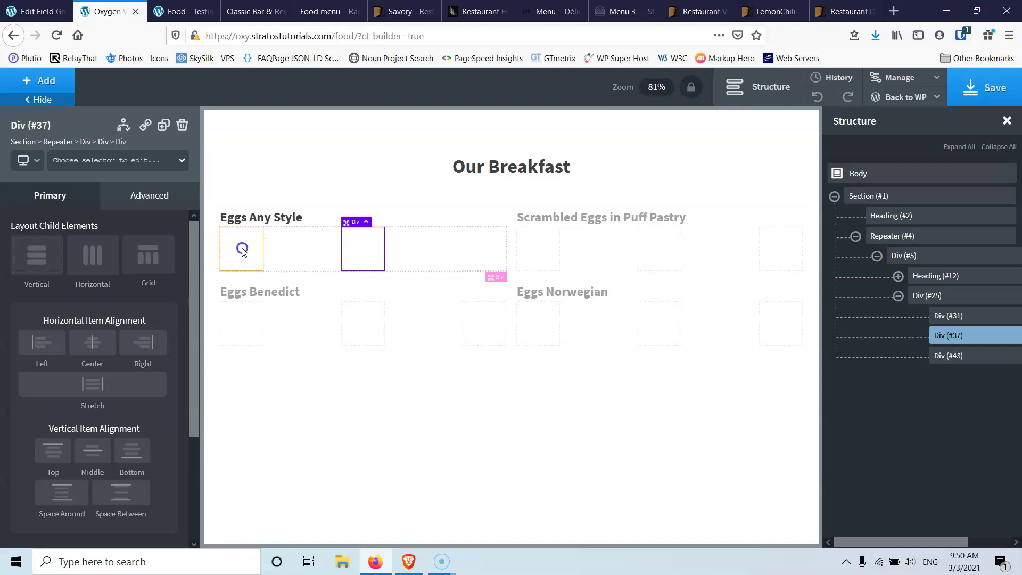
# Step: Add a Text element inside the first Div of the three-Div row
pyautogui.click(240, 244)
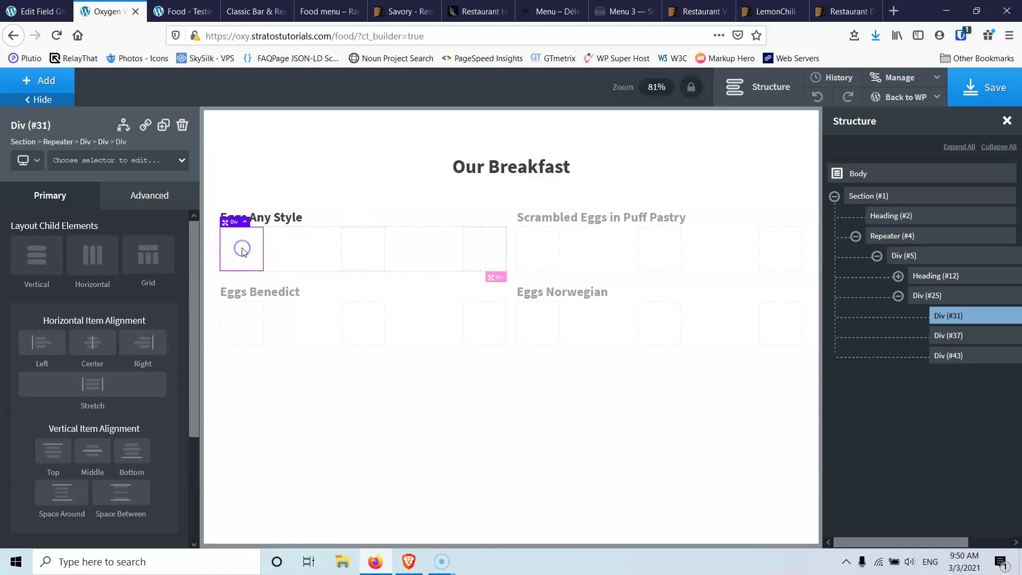
pyautogui.click(42, 84)
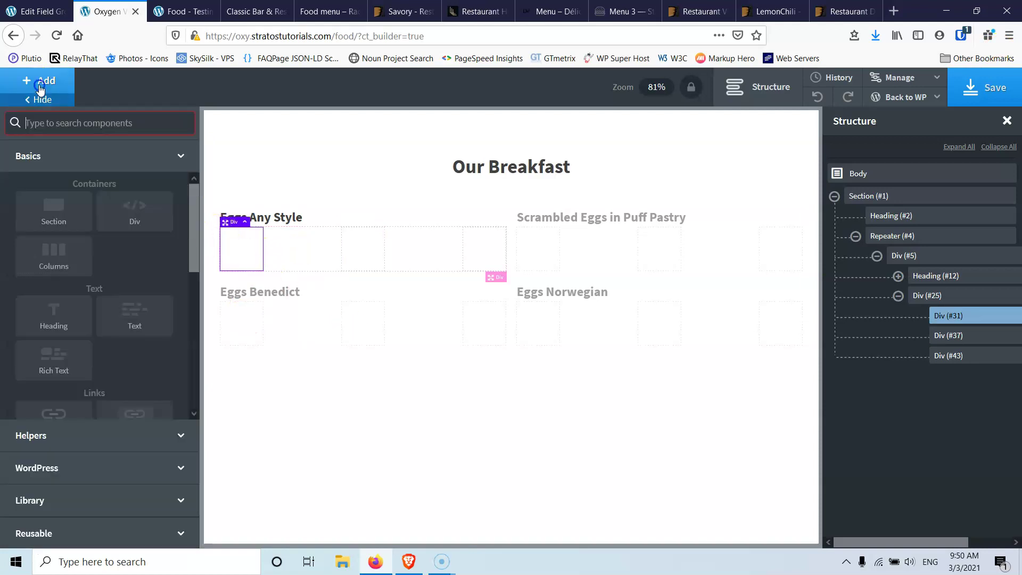
pyautogui.click(131, 326)
pyautogui.click(366, 270)
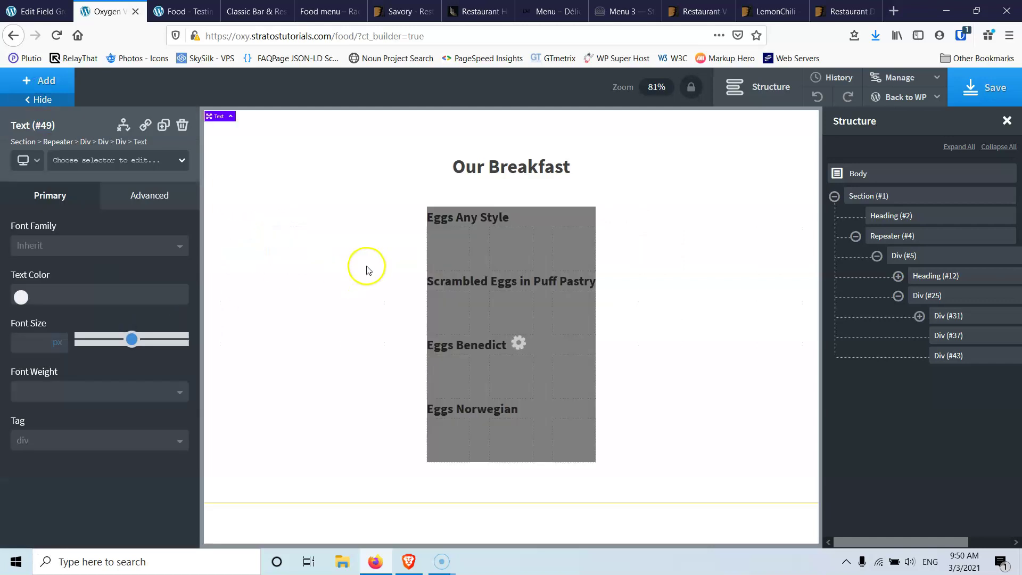
# Step: Replace the new text's placeholder with the dynamic Description repeater field
pyautogui.doubleClick(314, 246)
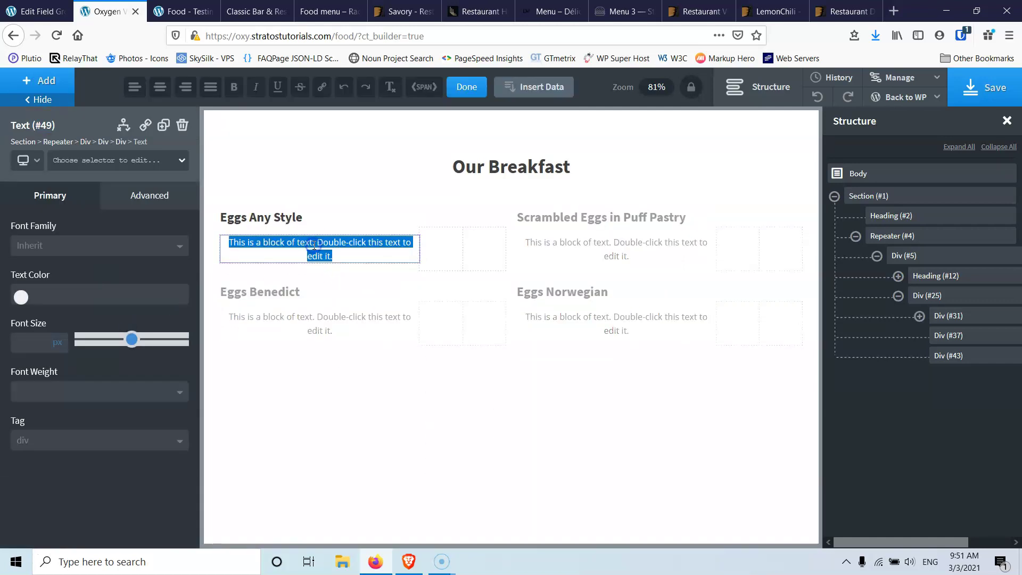
pyautogui.click(539, 87)
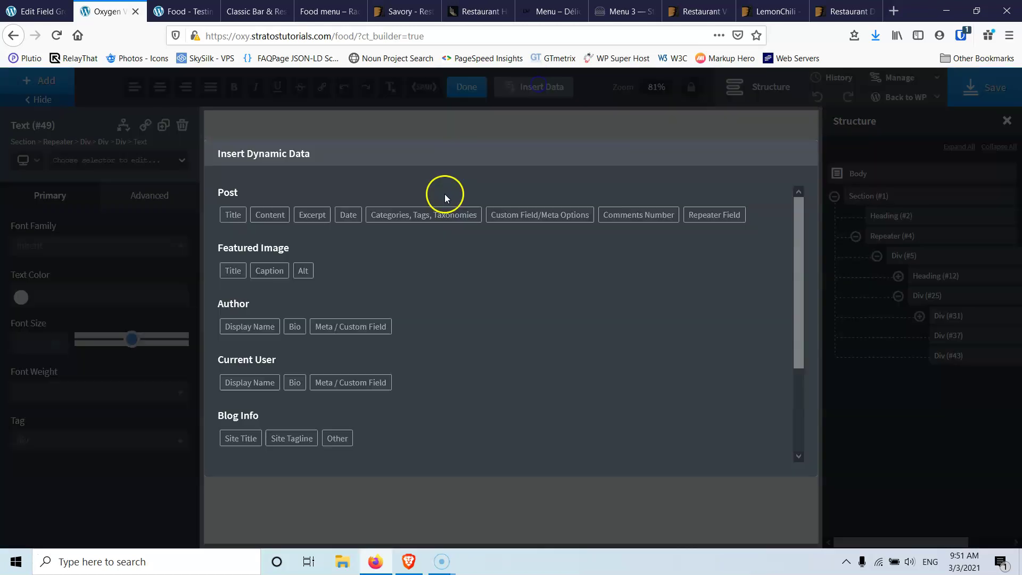
pyautogui.click(709, 215)
pyautogui.click(379, 230)
pyautogui.click(276, 250)
pyautogui.click(252, 272)
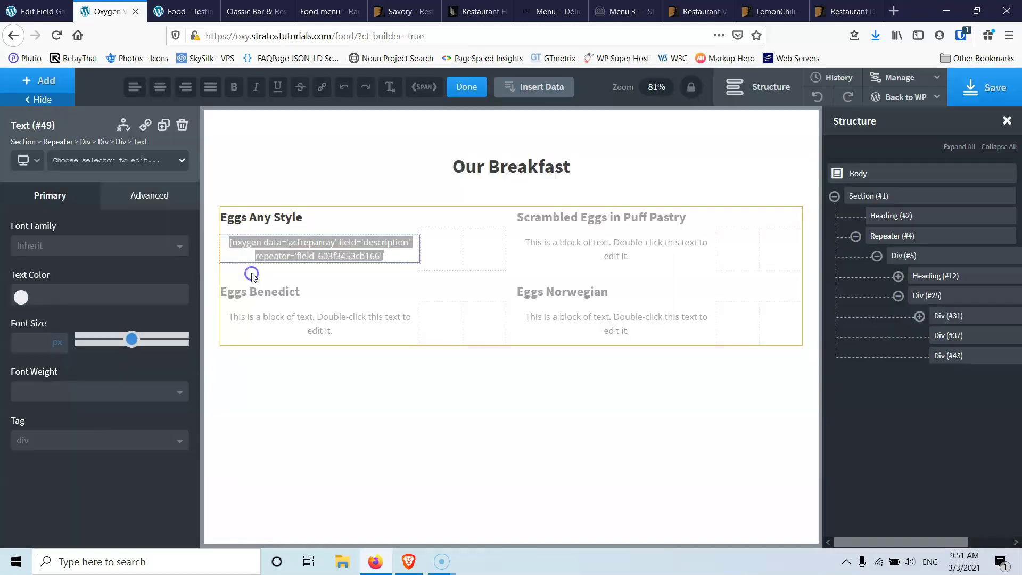
# Step: Add a Text element inside the last Div of the row
pyautogui.click(487, 259)
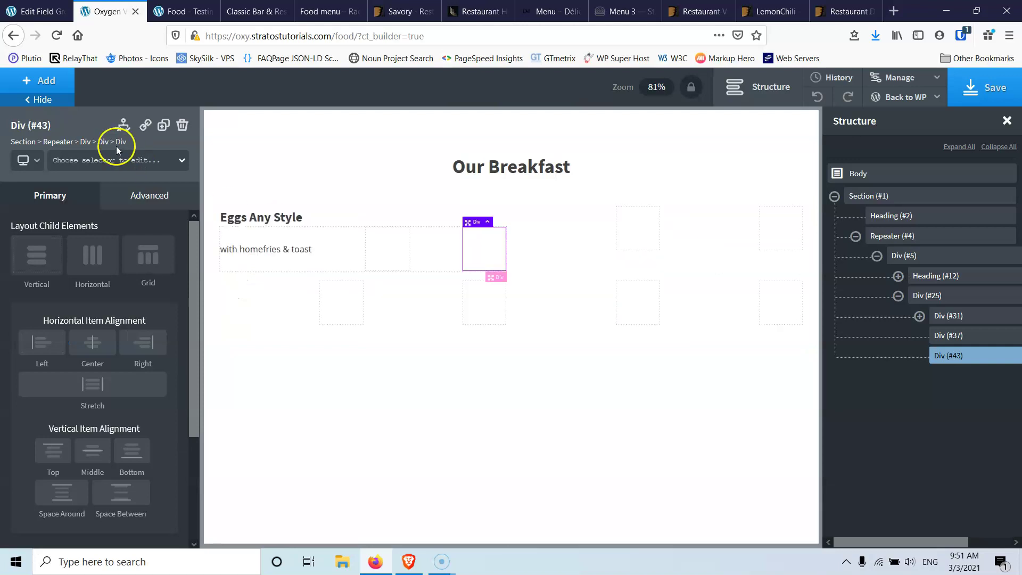
pyautogui.click(30, 82)
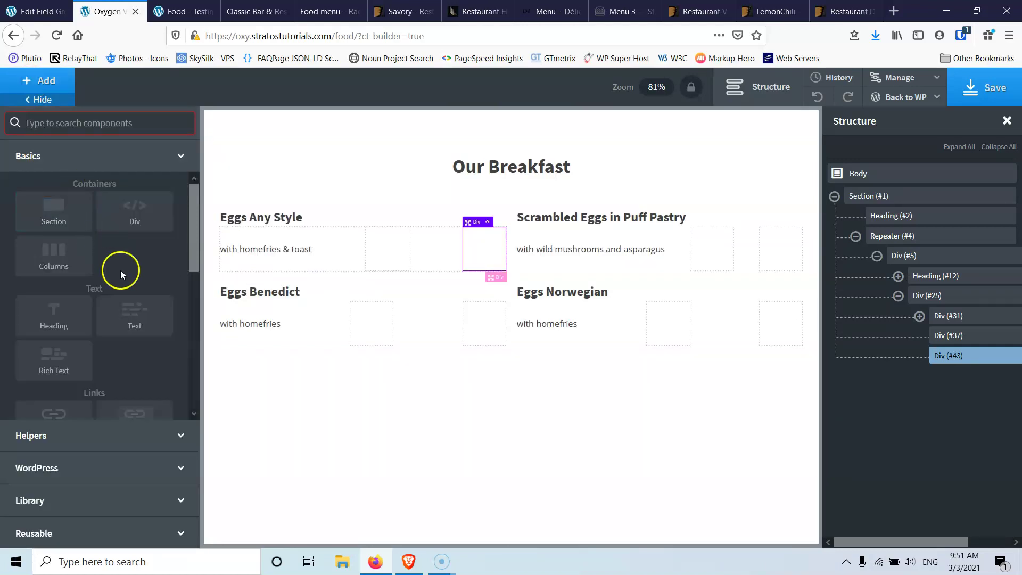
pyautogui.click(136, 311)
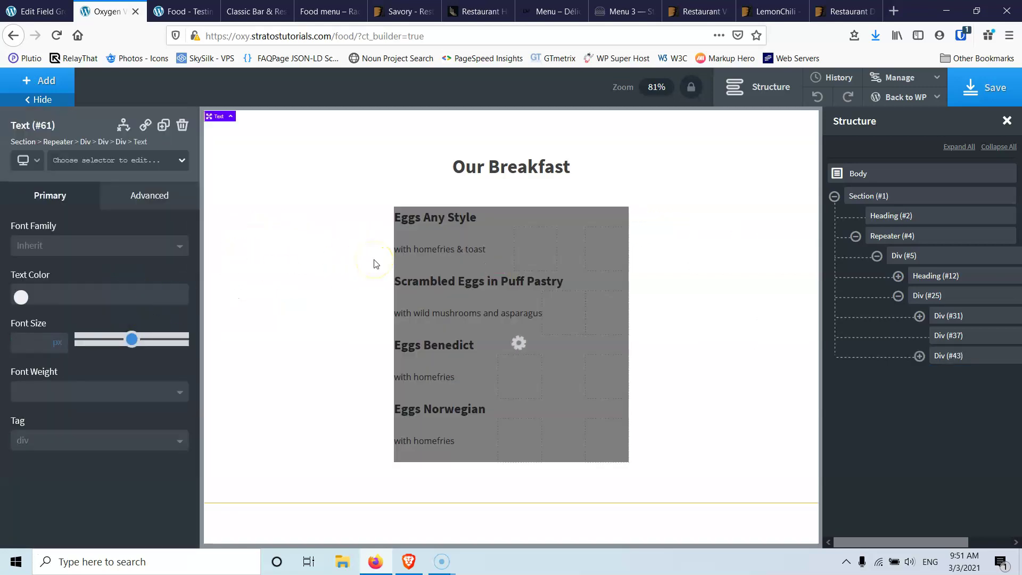
# Step: Replace the last Div's placeholder text with the dynamic Price repeater field
pyautogui.doubleClick(405, 243)
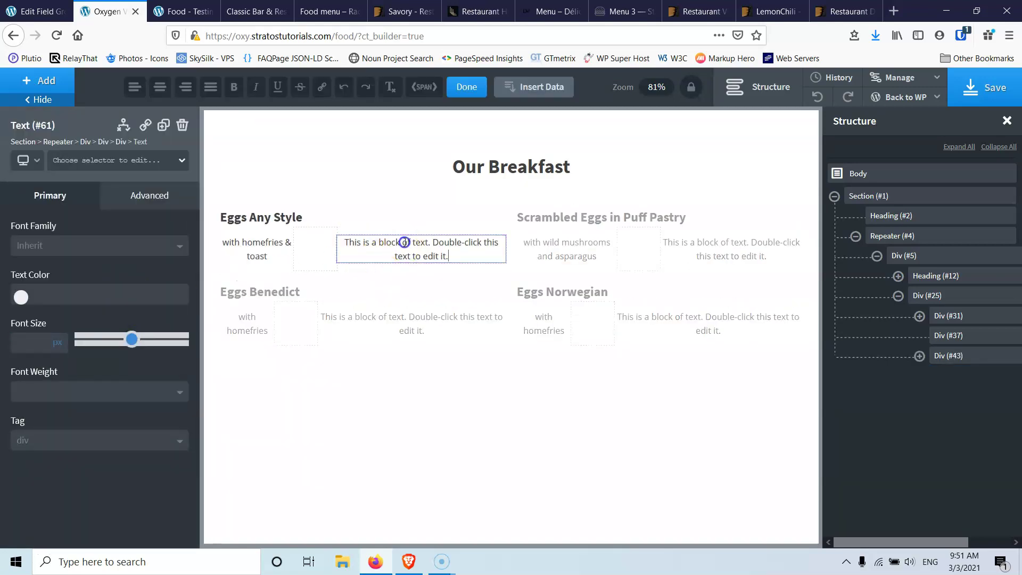
pyautogui.click(544, 88)
pyautogui.click(725, 216)
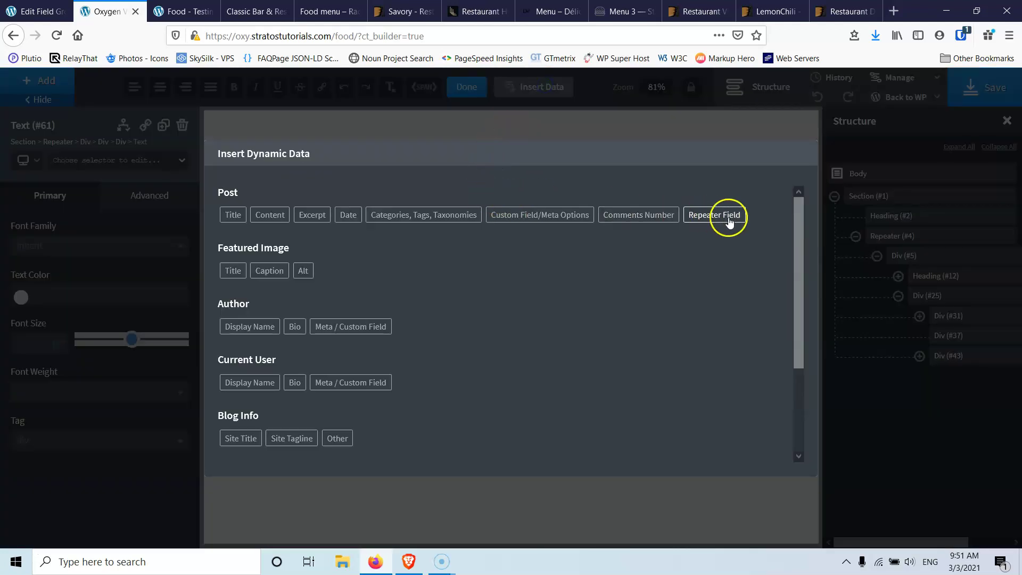
pyautogui.click(325, 225)
pyautogui.click(253, 285)
pyautogui.click(251, 266)
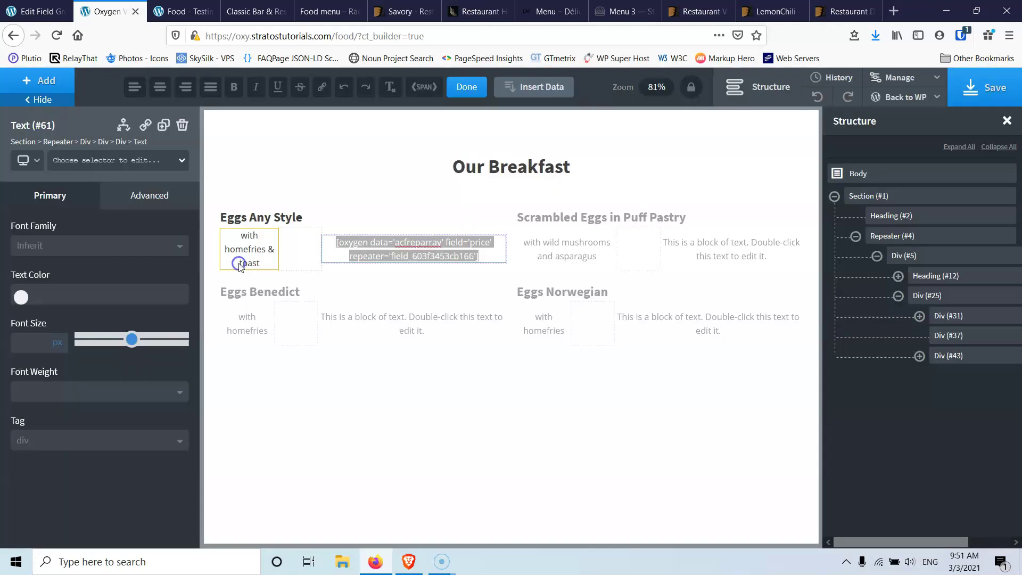
# Step: Insert a "$" in front of the dynamic price field and save the page
pyautogui.click(334, 241)
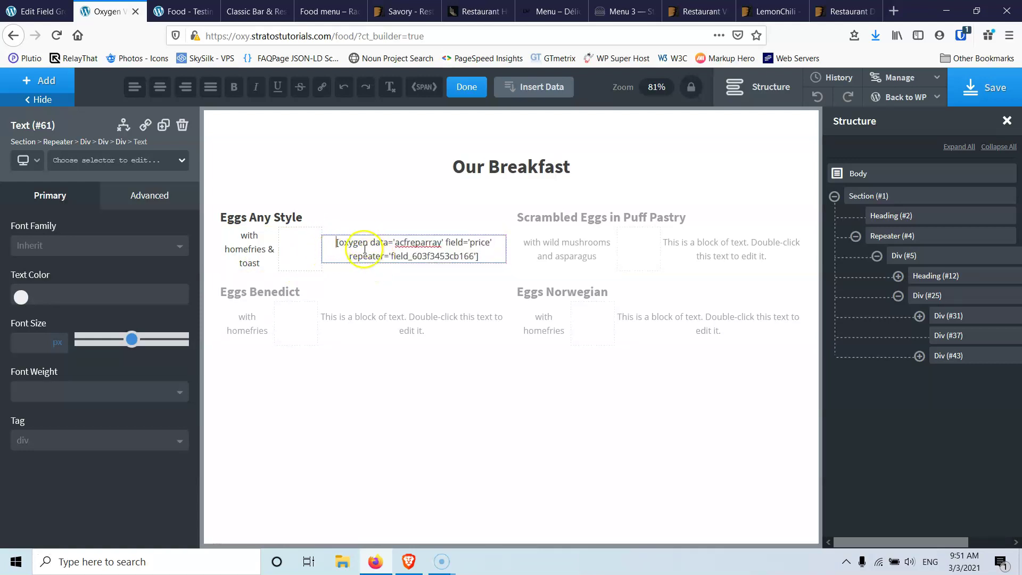
pyautogui.write('$')
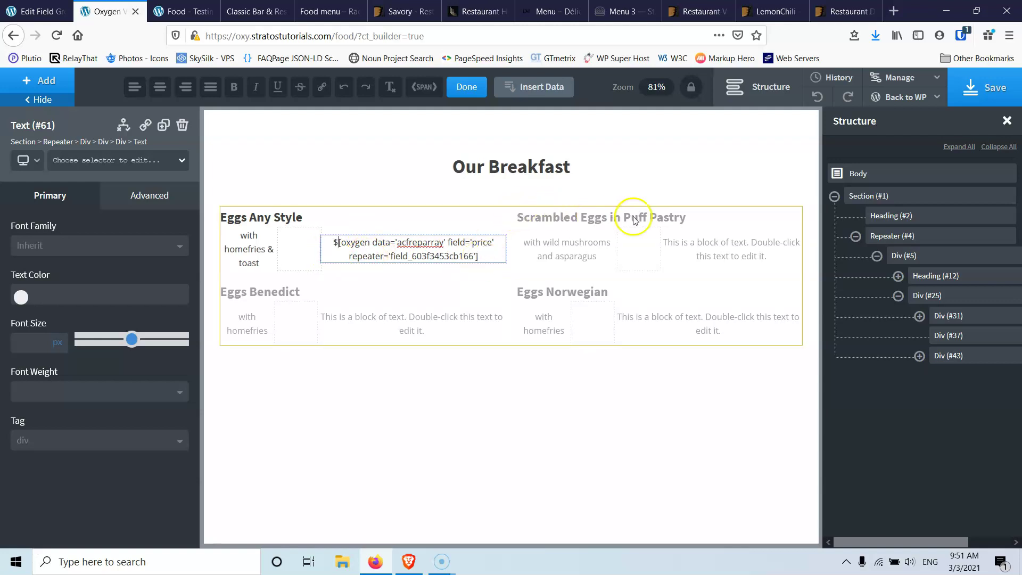
pyautogui.click(958, 89)
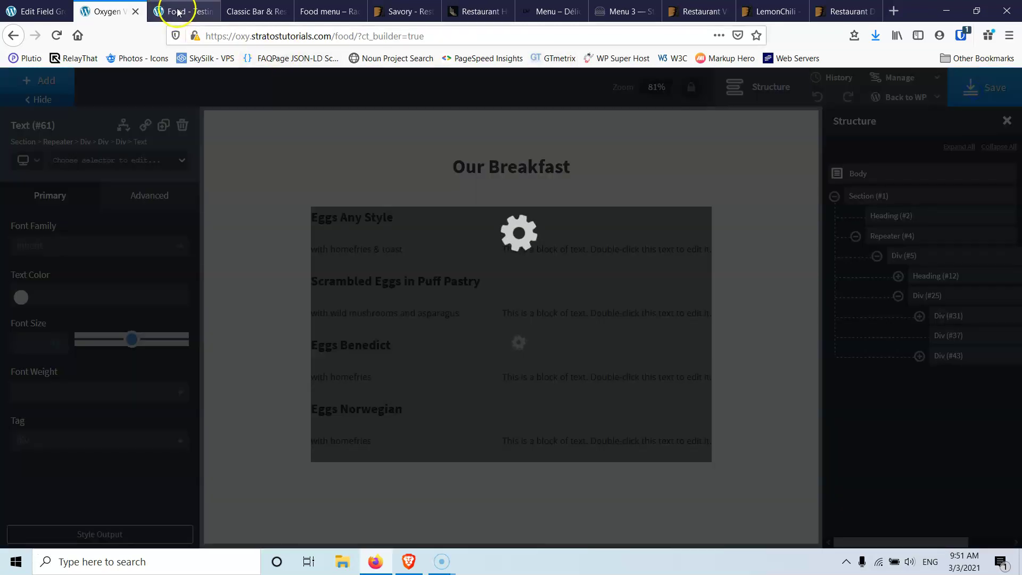
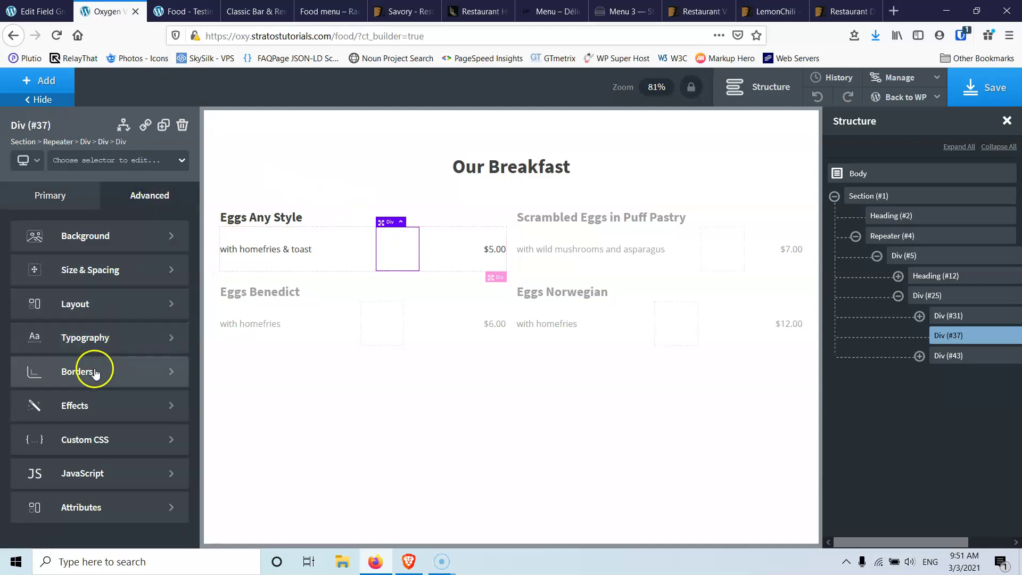
# Step: Give the empty middle Div of the row a 1 px dashed bottom border in #000000, save, and reload the live Food page
pyautogui.click(101, 289)
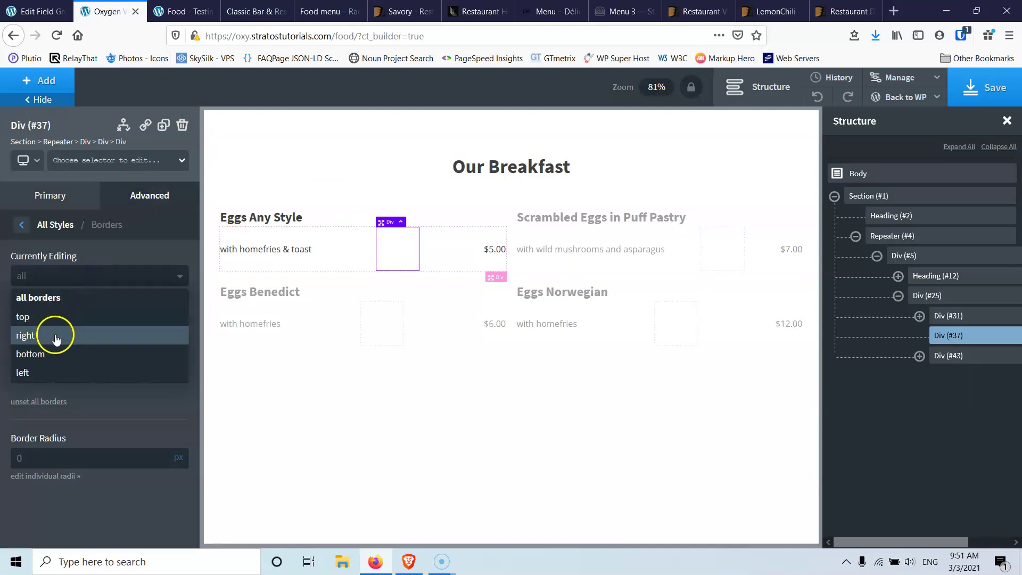
pyautogui.click(50, 355)
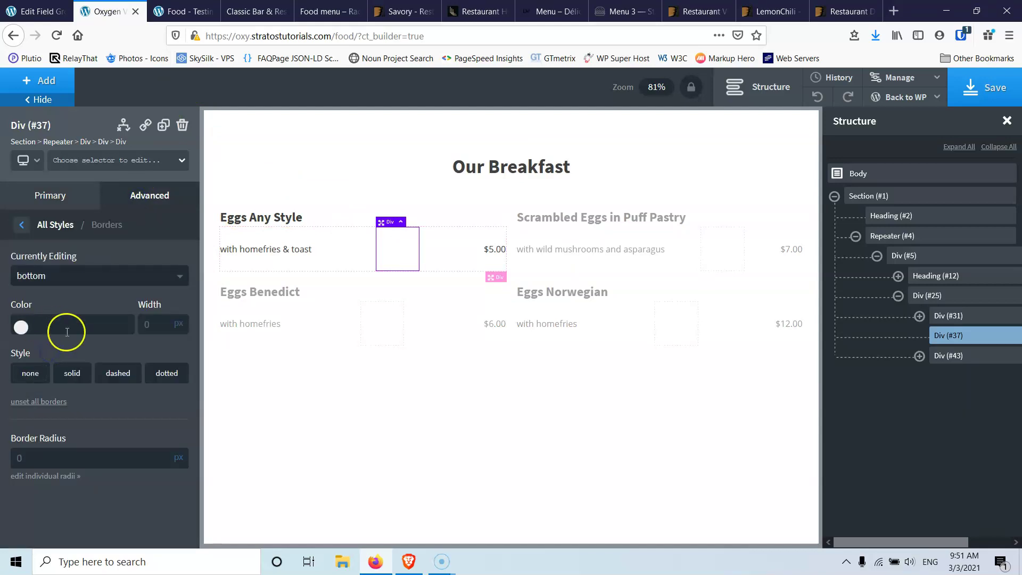
pyautogui.click(120, 374)
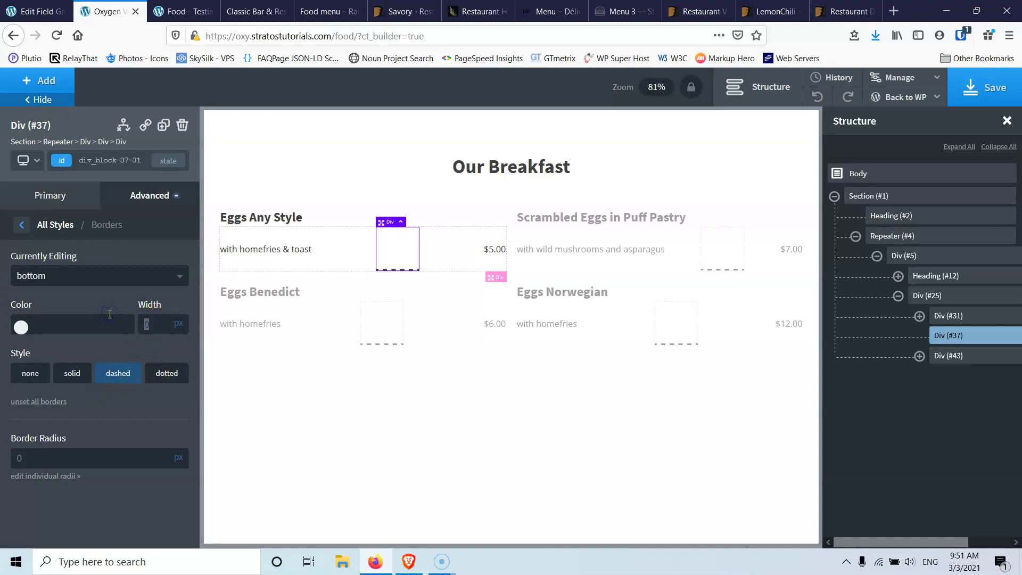
pyautogui.click(21, 327)
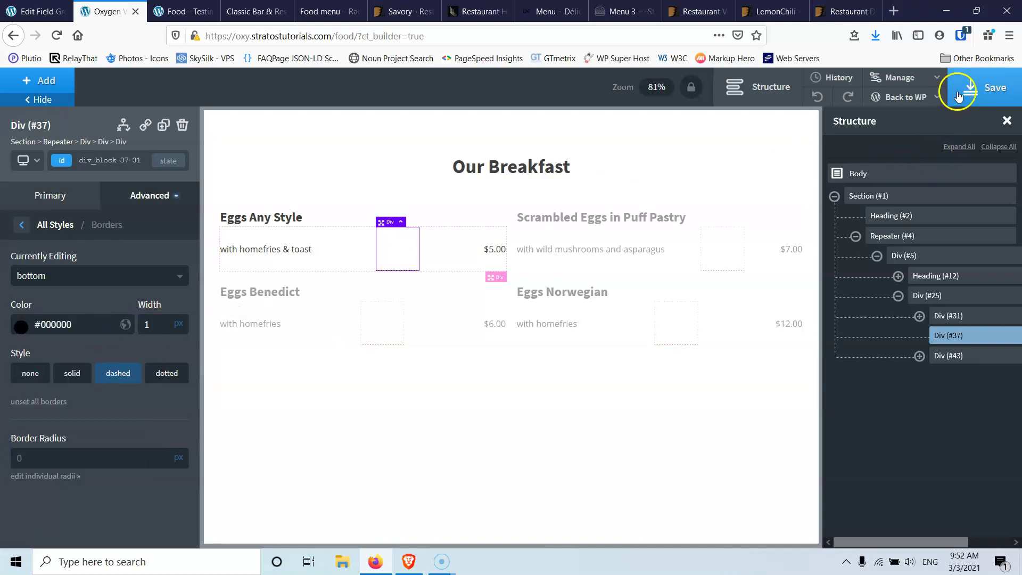
pyautogui.click(974, 87)
pyautogui.click(198, 11)
pyautogui.click(58, 35)
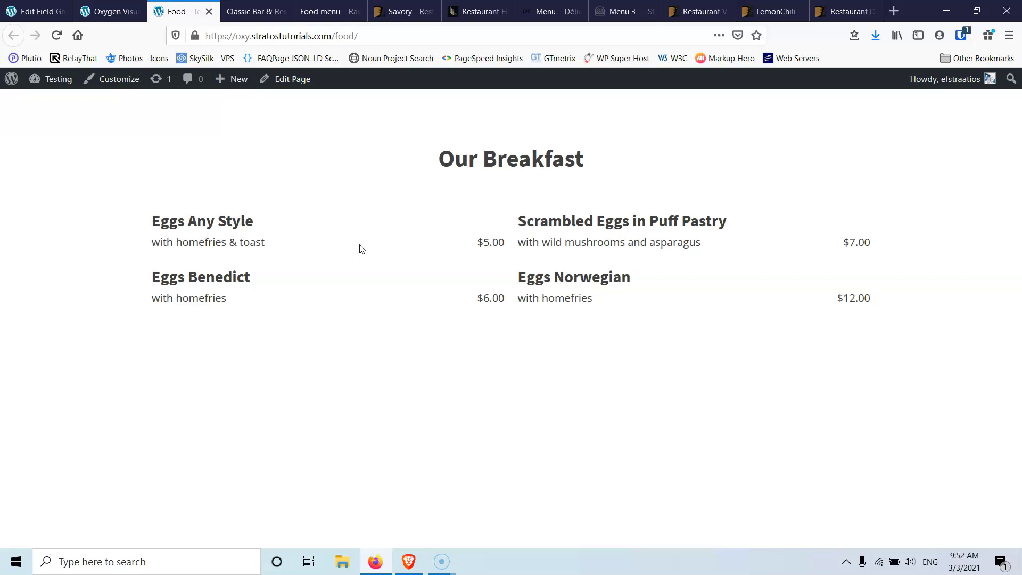
# Step: Set the middle Div's Flex Grow to 1, save, and reload the live Food page
pyautogui.click(111, 11)
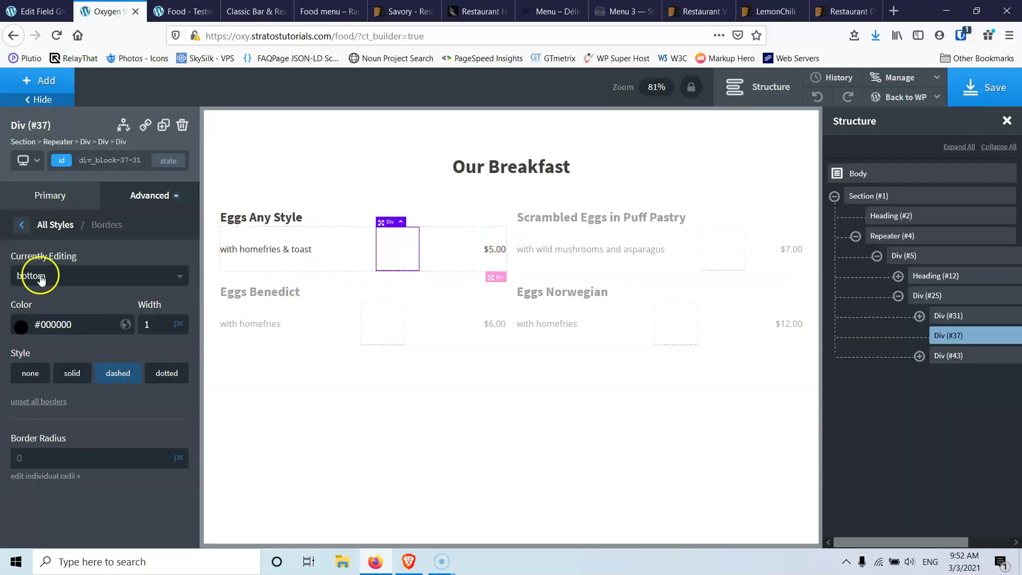
pyautogui.click(23, 223)
pyautogui.click(69, 299)
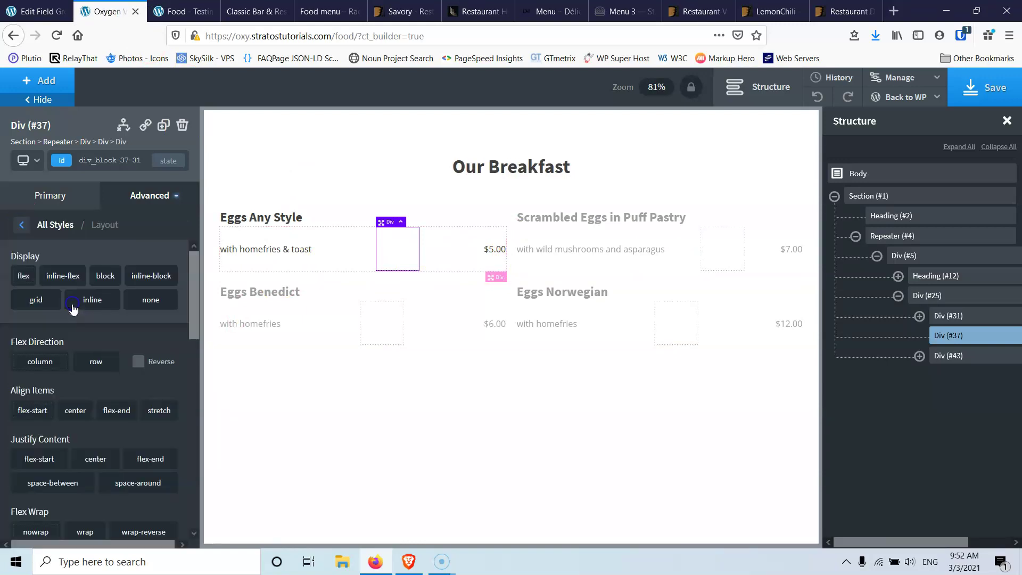
pyautogui.scroll(-10, 85, 448)
pyautogui.click(89, 512)
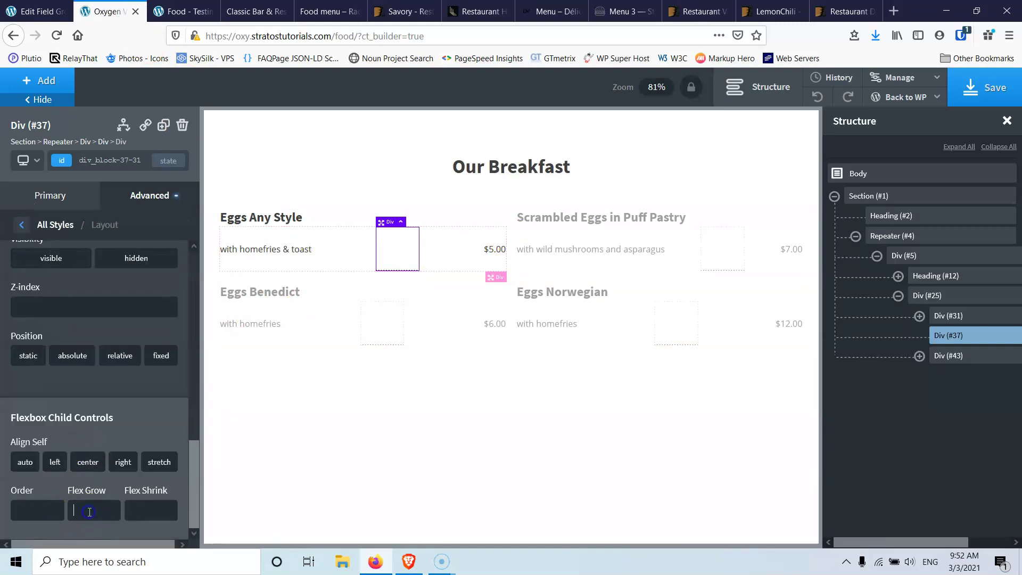
pyautogui.write('1')
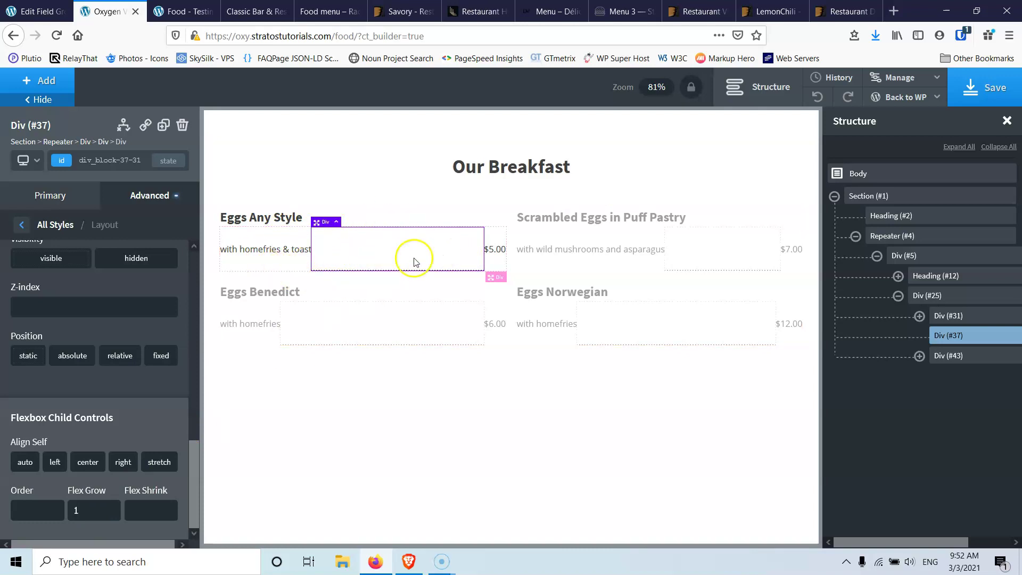
pyautogui.click(993, 93)
pyautogui.click(183, 11)
pyautogui.click(56, 35)
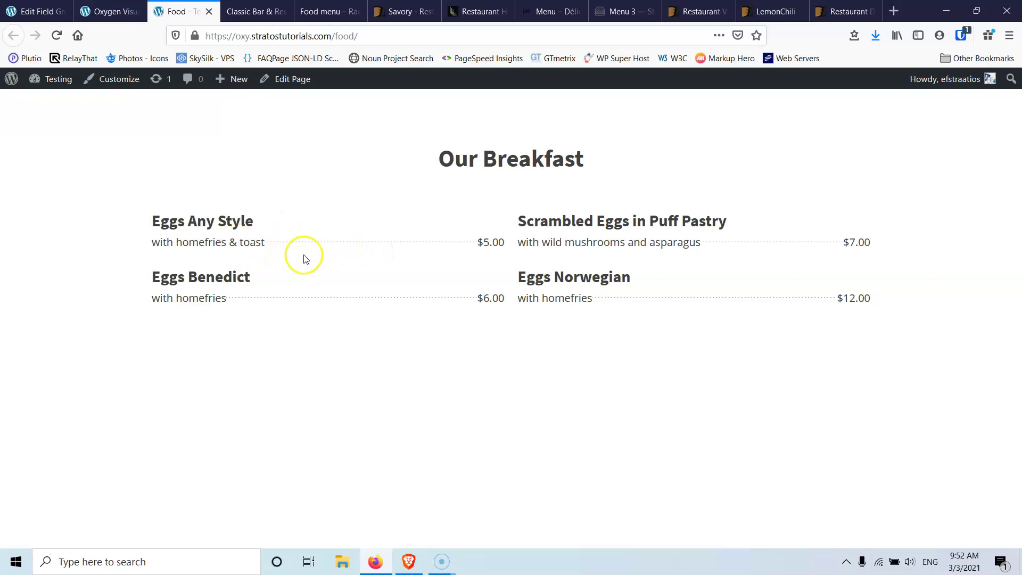
# Step: Align the items of the row's parent Div vertically to the bottom, save, and reload the live Food page
pyautogui.click(106, 15)
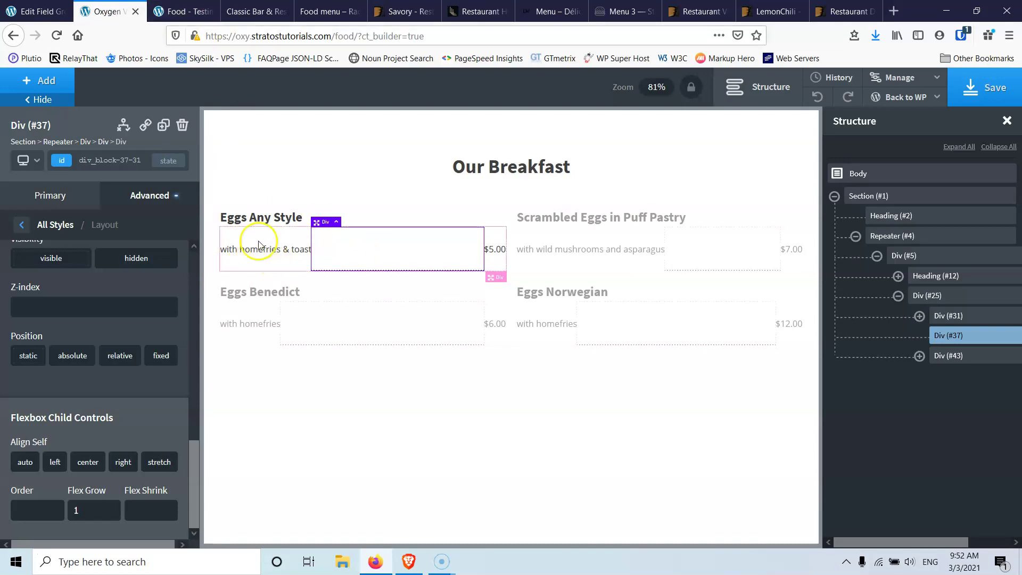
pyautogui.click(929, 296)
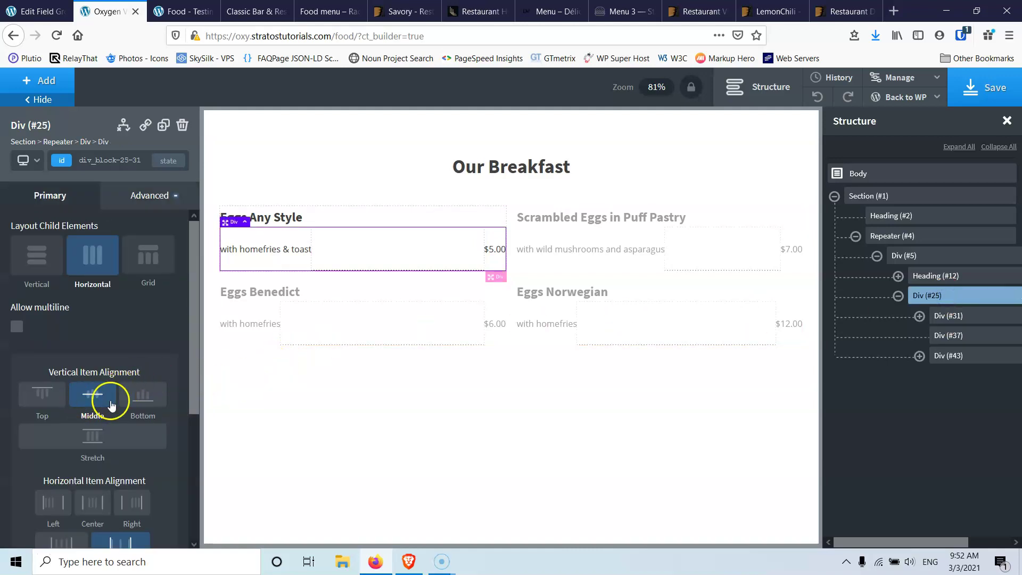
pyautogui.click(137, 400)
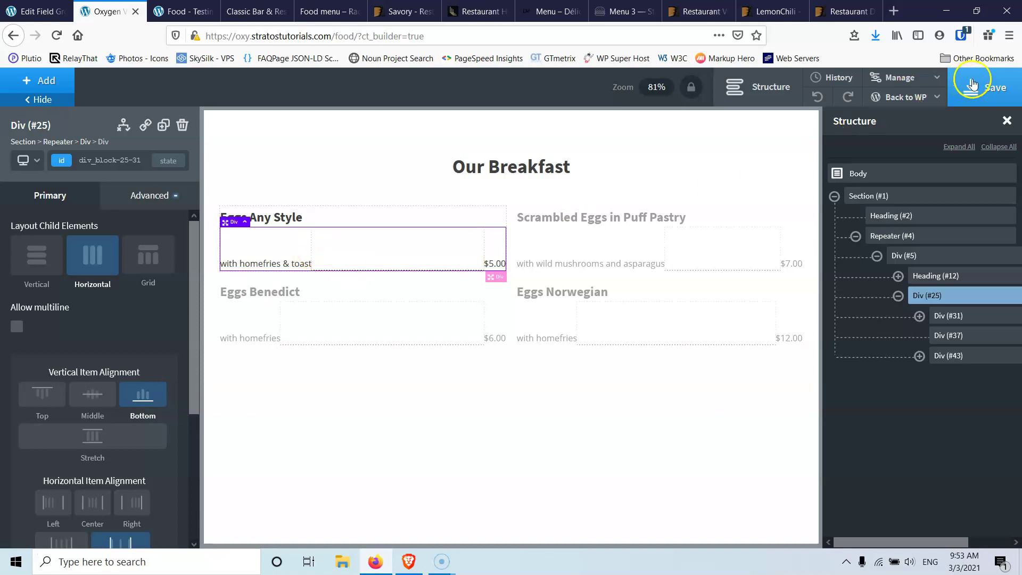
pyautogui.click(989, 87)
pyautogui.click(179, 12)
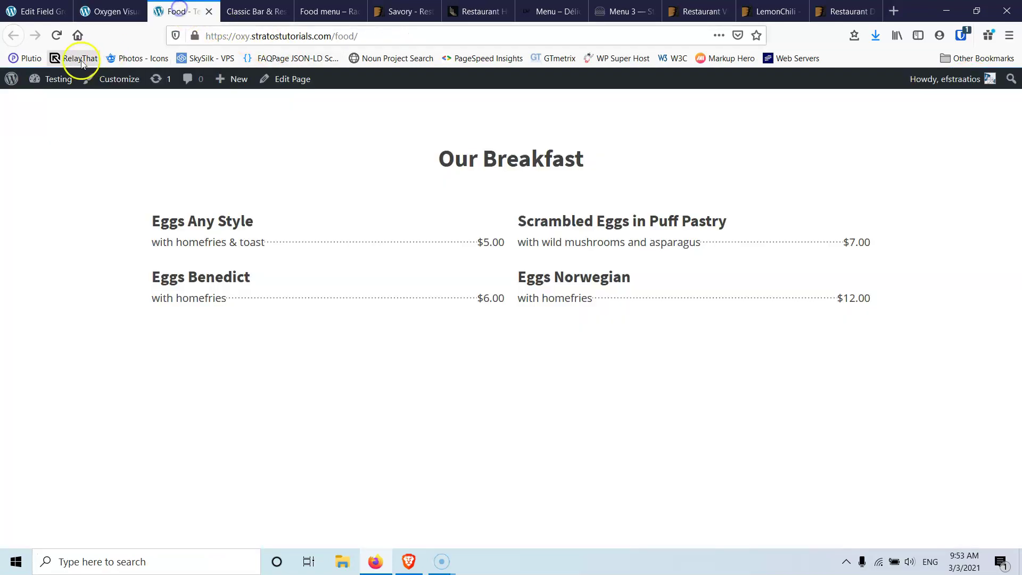
pyautogui.click(55, 37)
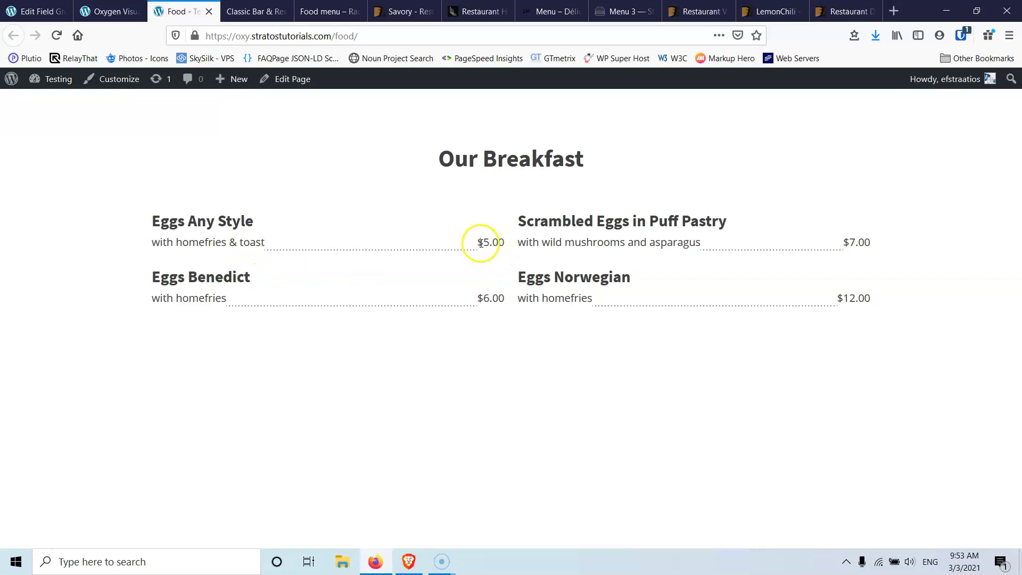
# Step: Review the parent Div's remaining layout settings, save again, and reload the live Food page
pyautogui.click(126, 7)
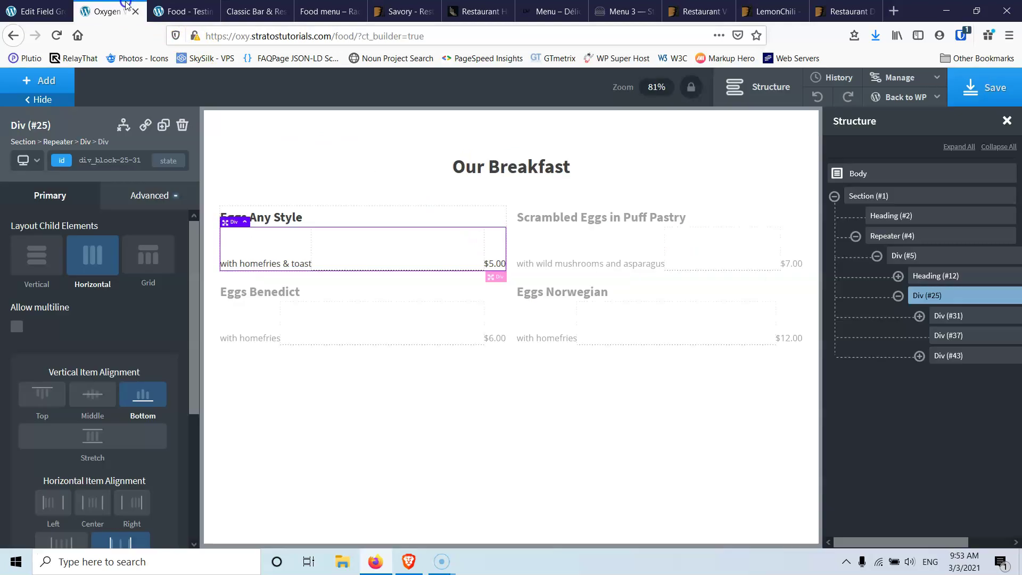
pyautogui.scroll(-4, 91, 423)
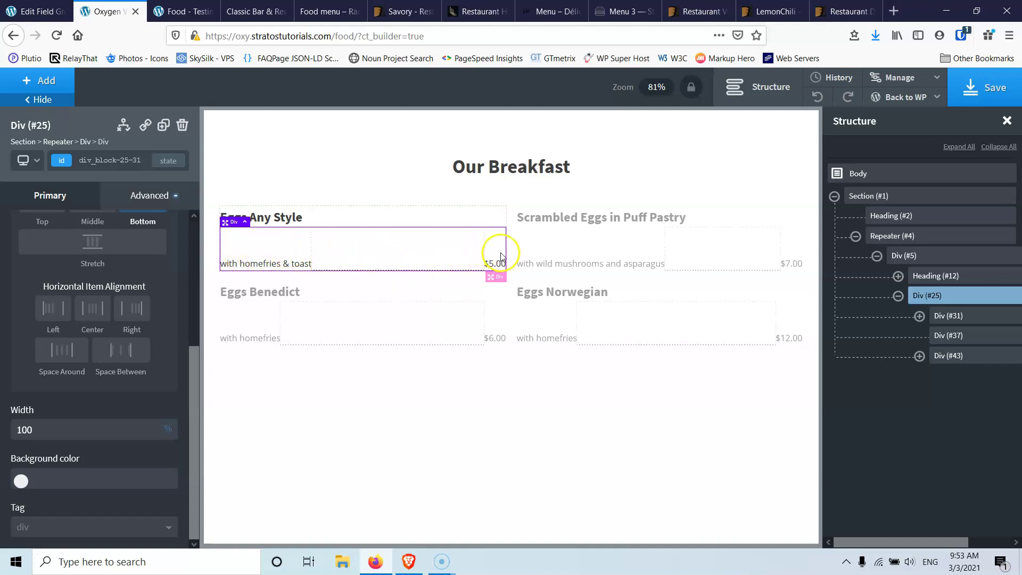
pyautogui.click(984, 87)
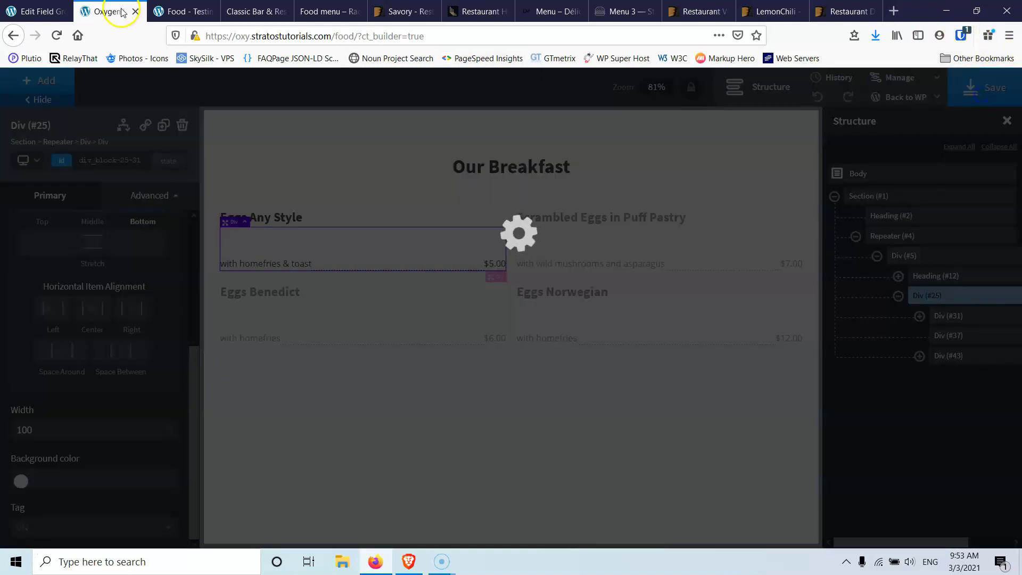
pyautogui.click(178, 11)
pyautogui.click(64, 35)
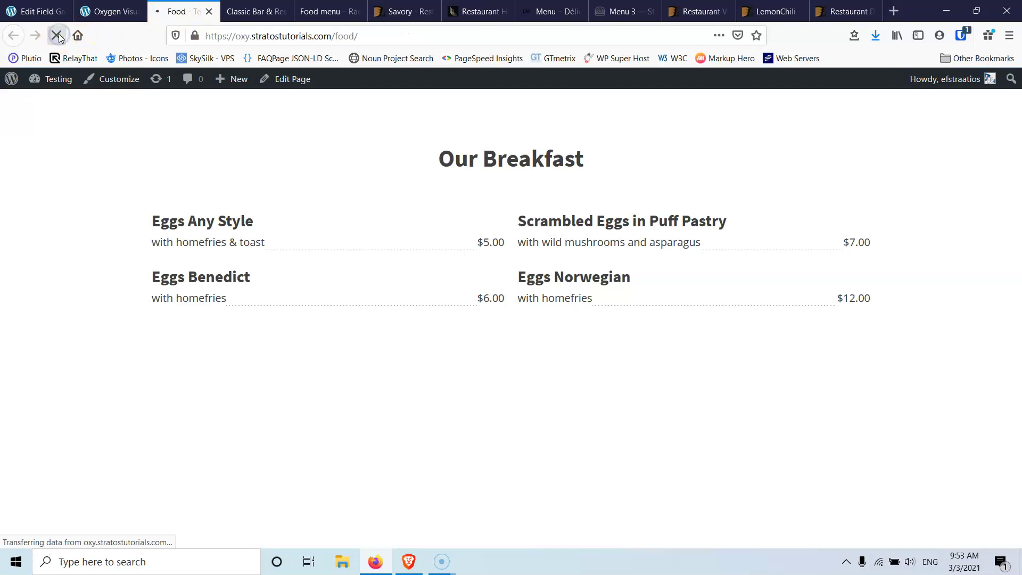
# Step: Compare the dotted lines' vertical position on the live Food page with Picante's "Our Breakfast" section
pyautogui.click(254, 11)
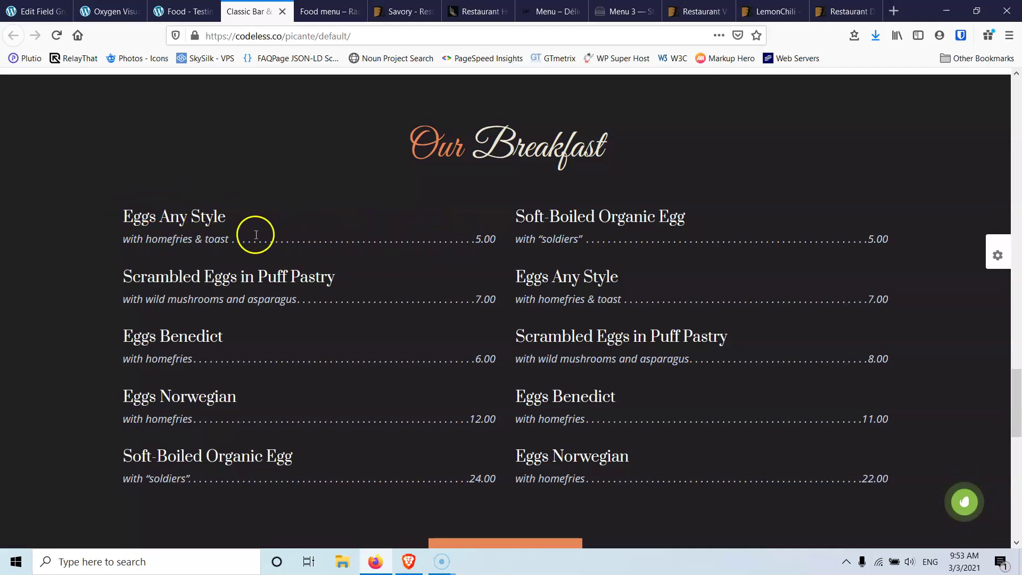
pyautogui.click(193, 11)
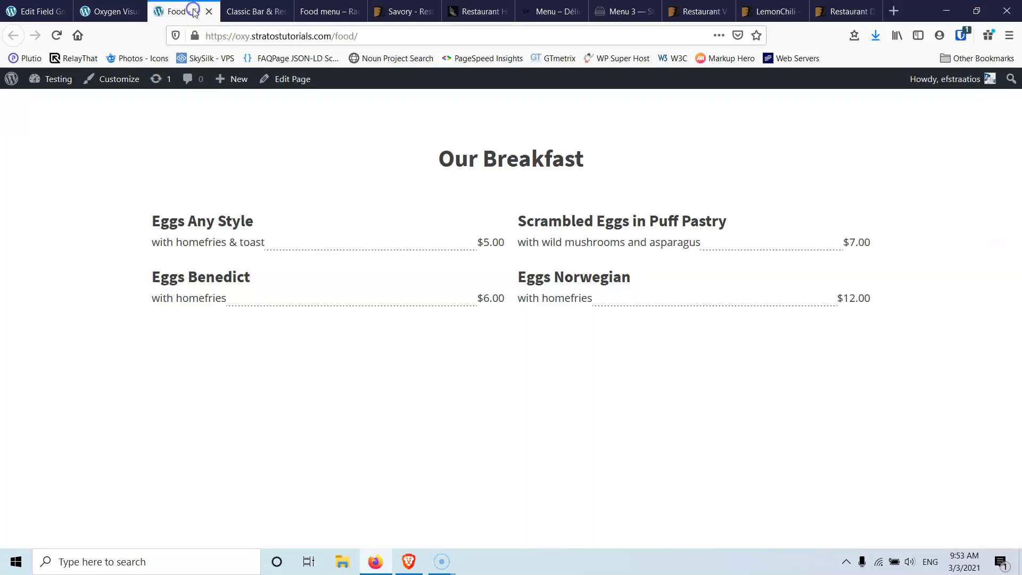
pyautogui.click(248, 11)
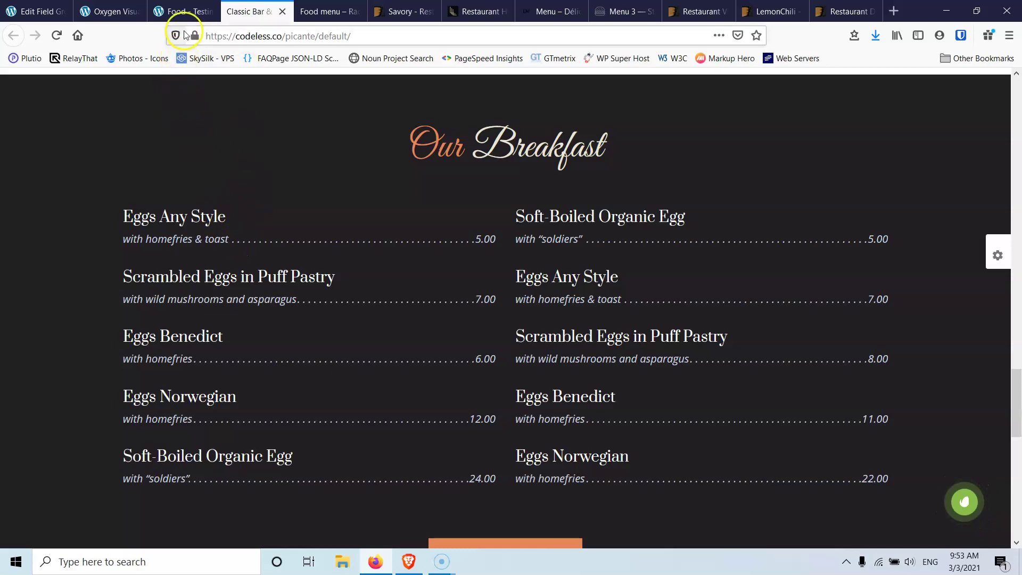
pyautogui.click(181, 11)
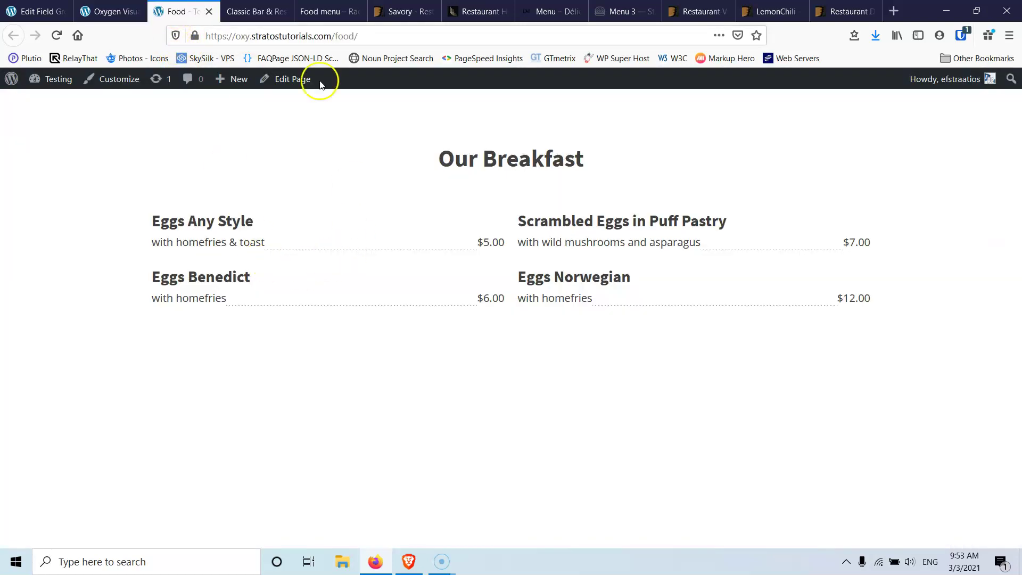
pyautogui.click(249, 11)
pyautogui.click(181, 11)
# Step: Set the middle Div's bottom margin to 3 px, save, and reload the live Food page
pyautogui.click(121, 11)
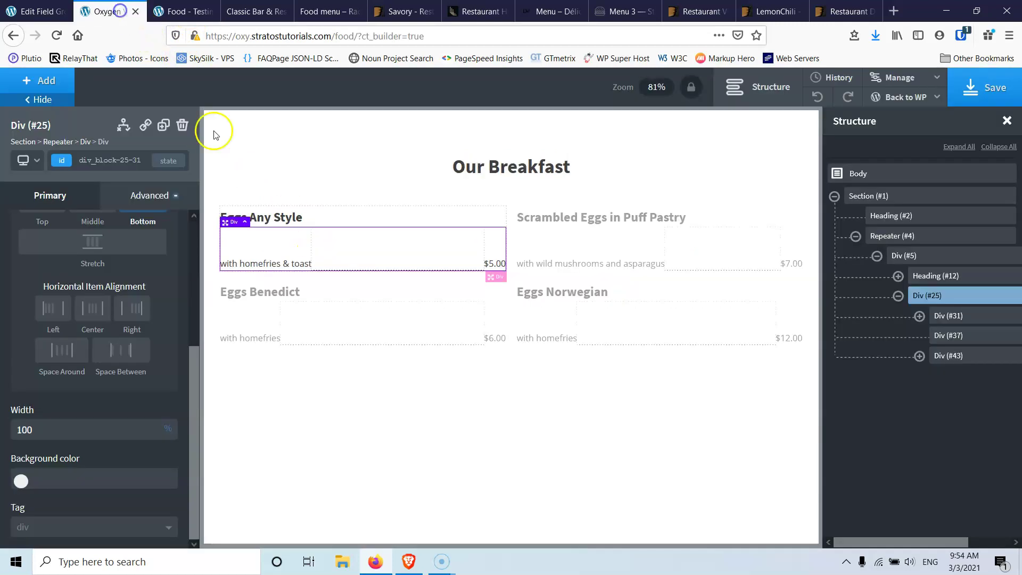
pyautogui.click(339, 253)
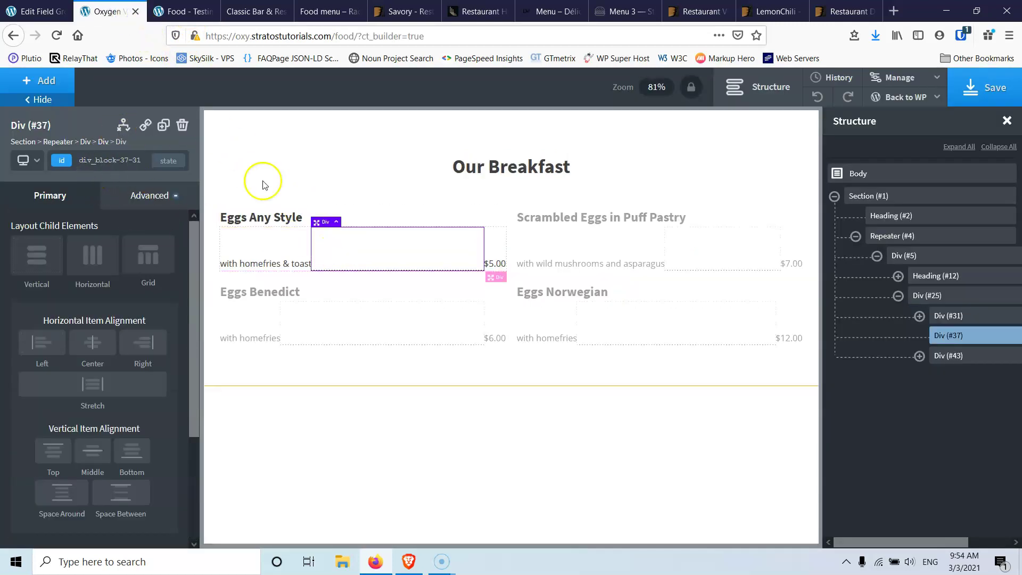
pyautogui.click(156, 196)
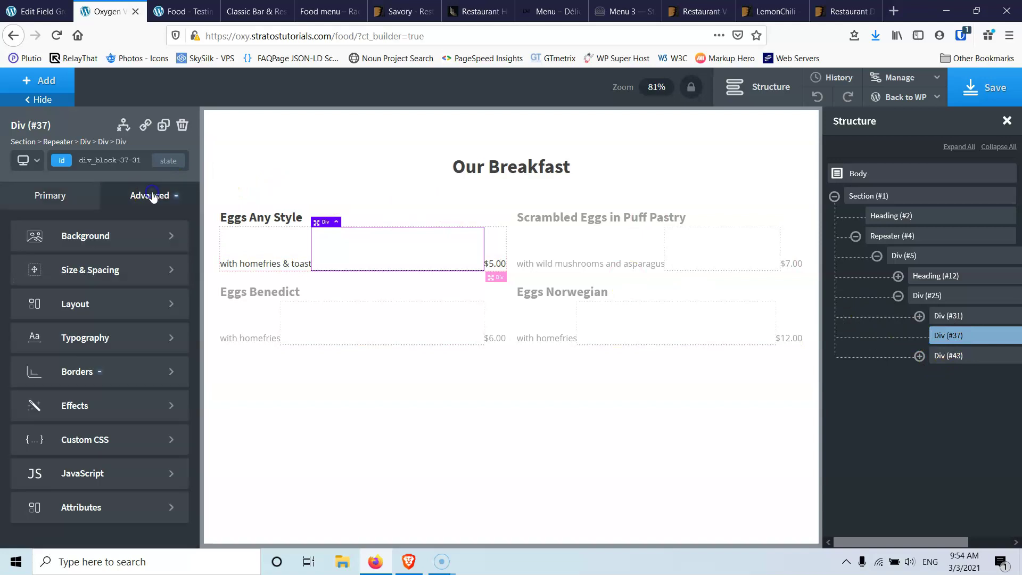
pyautogui.click(100, 271)
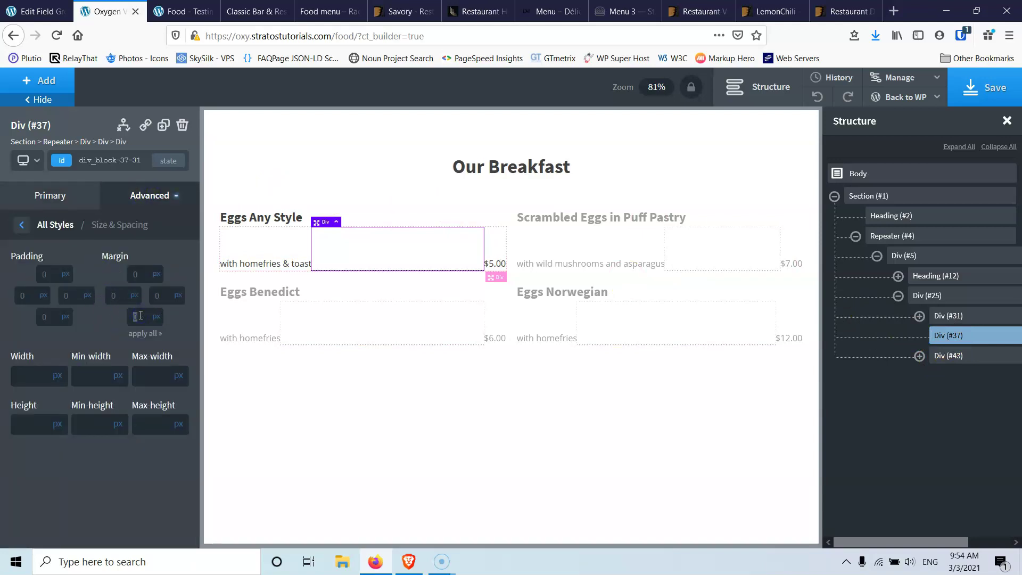
pyautogui.write('3')
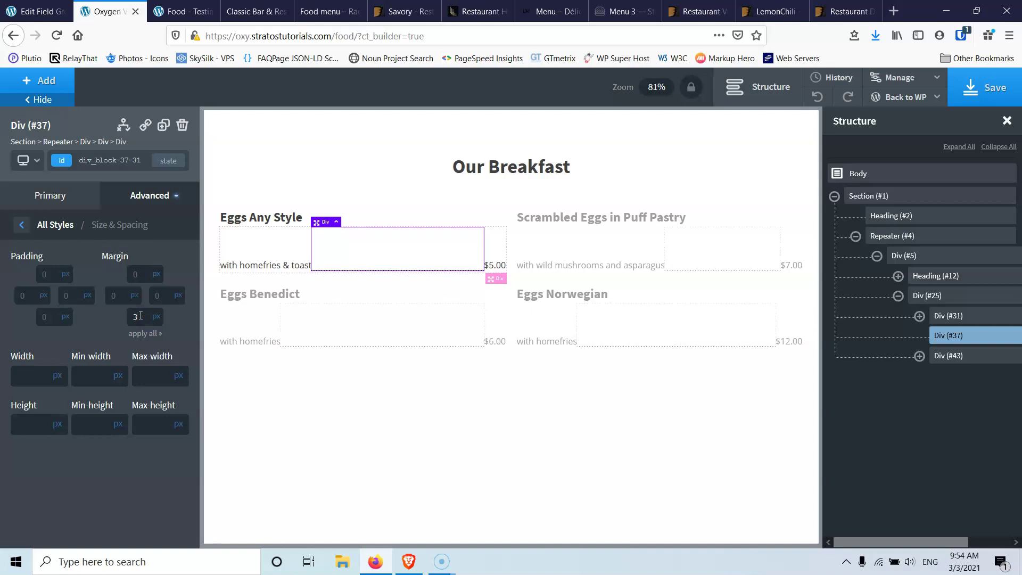
pyautogui.click(985, 87)
pyautogui.click(177, 11)
pyautogui.click(55, 36)
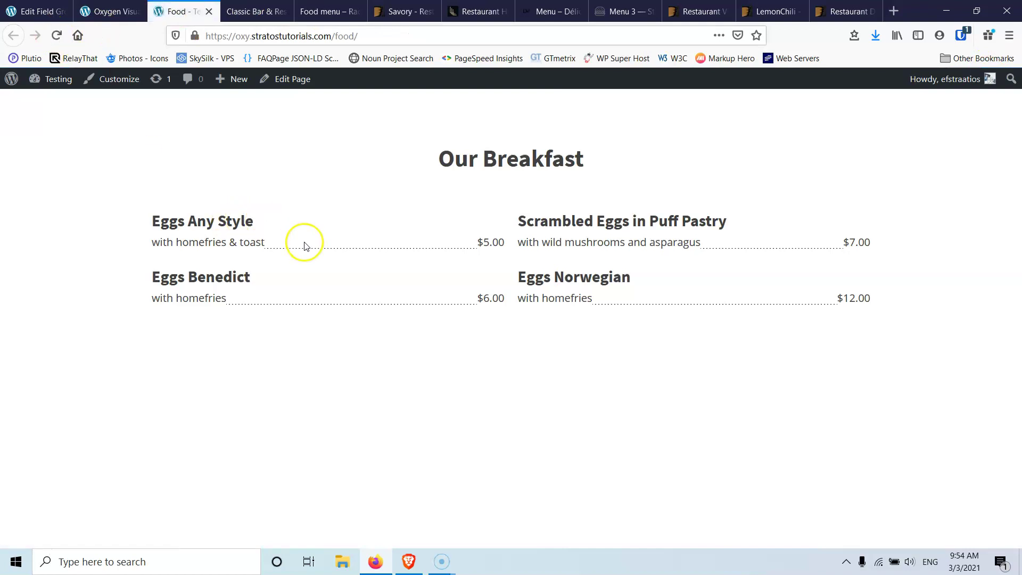
# Step: Set the middle Div's bottom margin to 5 px, save, and reload the live Food page
pyautogui.click(106, 11)
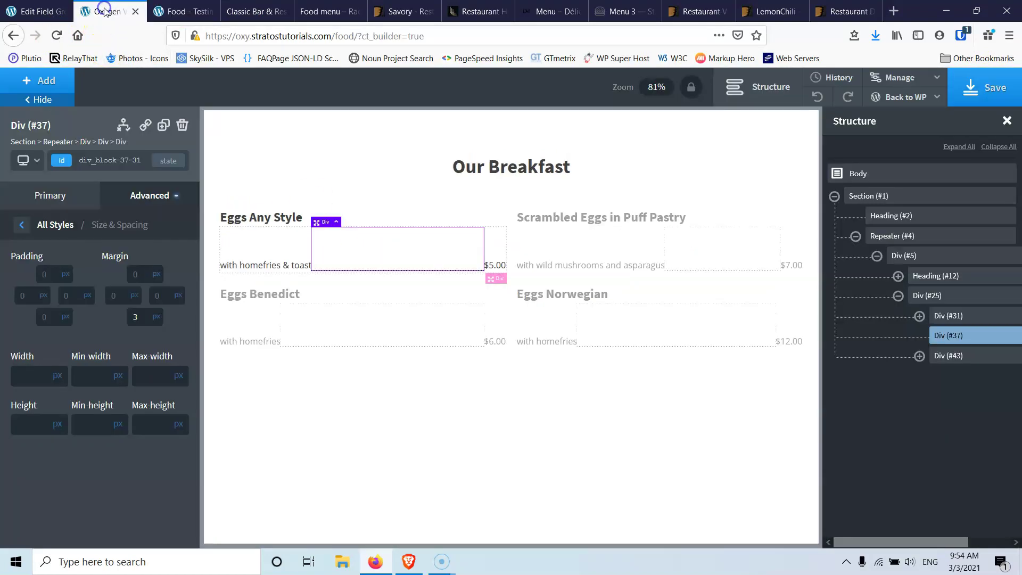
pyautogui.doubleClick(145, 319)
pyautogui.write('5')
pyautogui.click(985, 88)
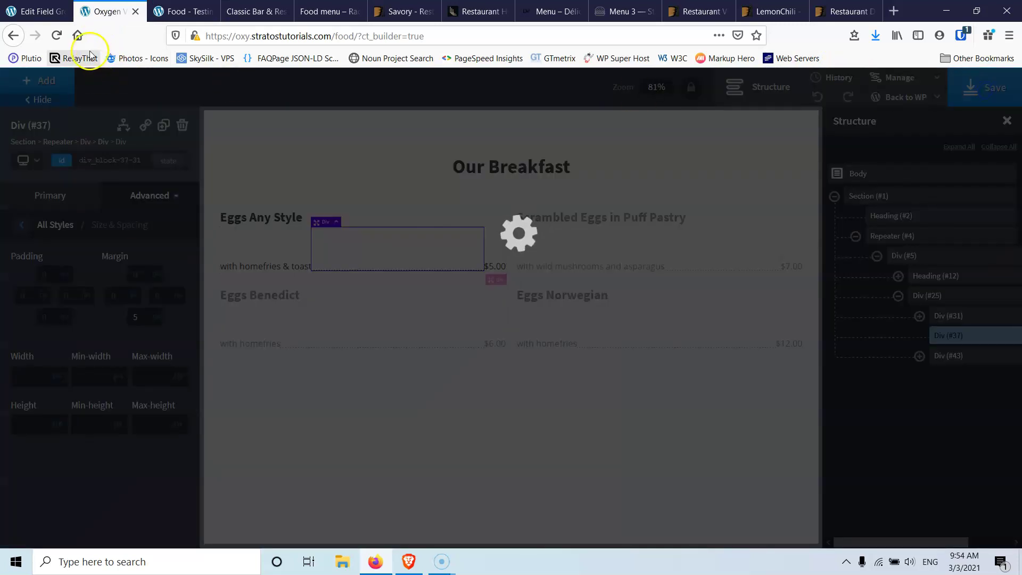
pyautogui.click(177, 11)
pyautogui.click(57, 36)
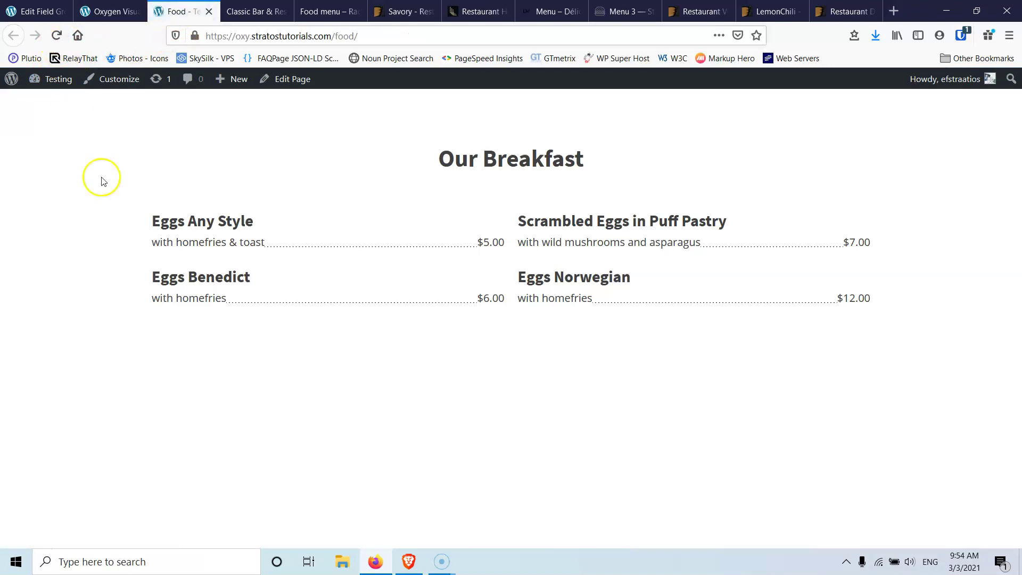
# Step: Narrow the browser window on the Picante page and examine how its "Our Breakfast" menu rows adapt
pyautogui.click(237, 12)
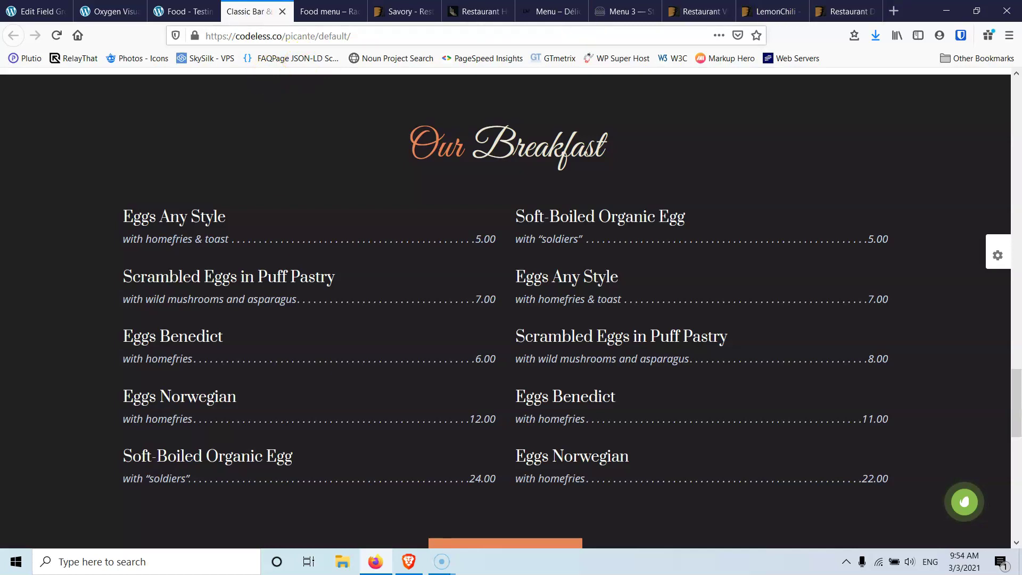
pyautogui.click(976, 13)
pyautogui.moveTo(751, 142); pyautogui.dragTo(668, 175)
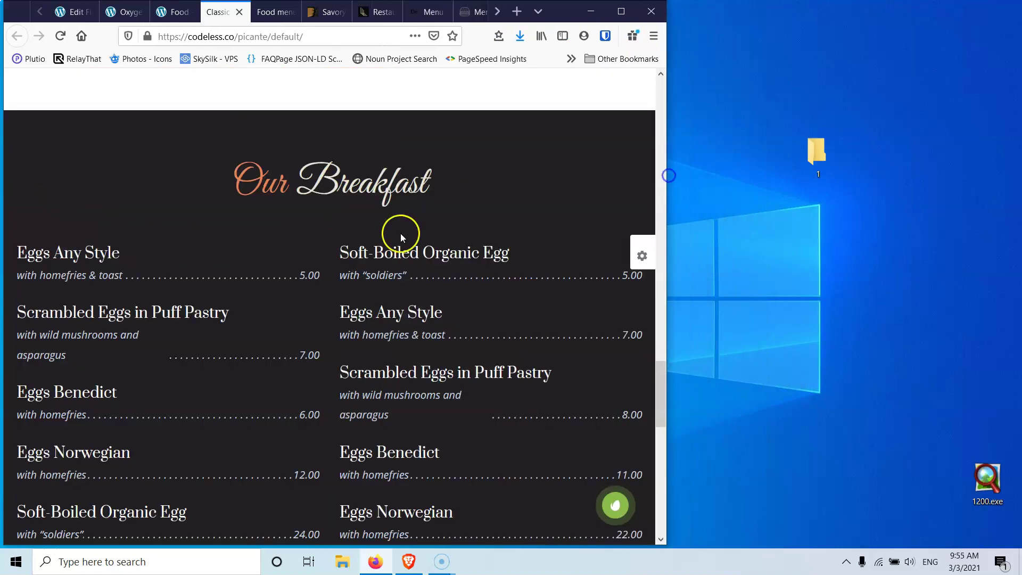
pyautogui.scroll(-3, 401, 237)
pyautogui.scroll(-3, 337, 233)
pyautogui.scroll(3, 342, 235)
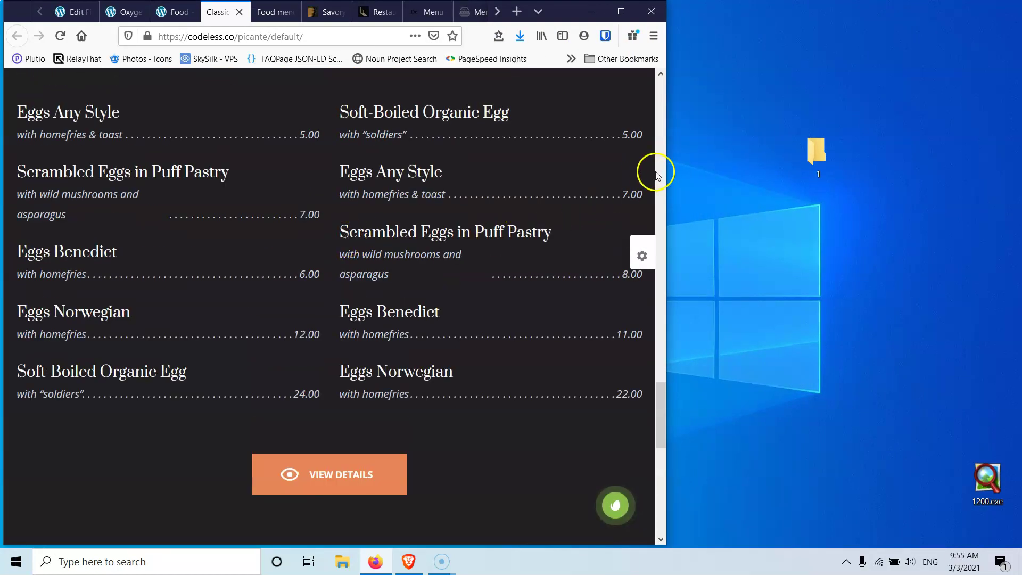
# Step: Narrow the browser window on the Picante page and widen it again, examining the dotted lines in the two-column "Our Breakfast" menu
pyautogui.moveTo(667, 173); pyautogui.dragTo(532, 175)
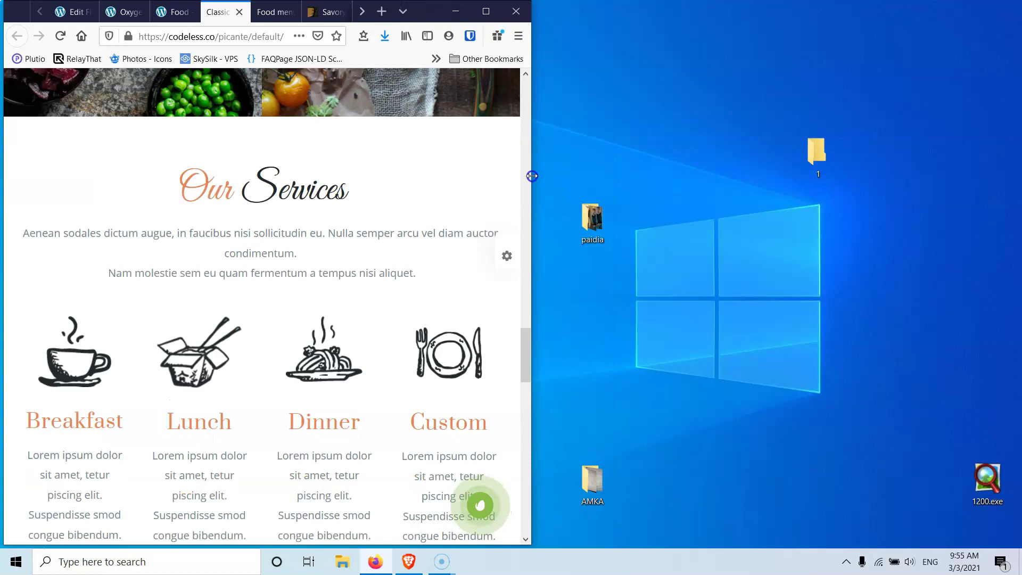
pyautogui.scroll(15, 342, 231)
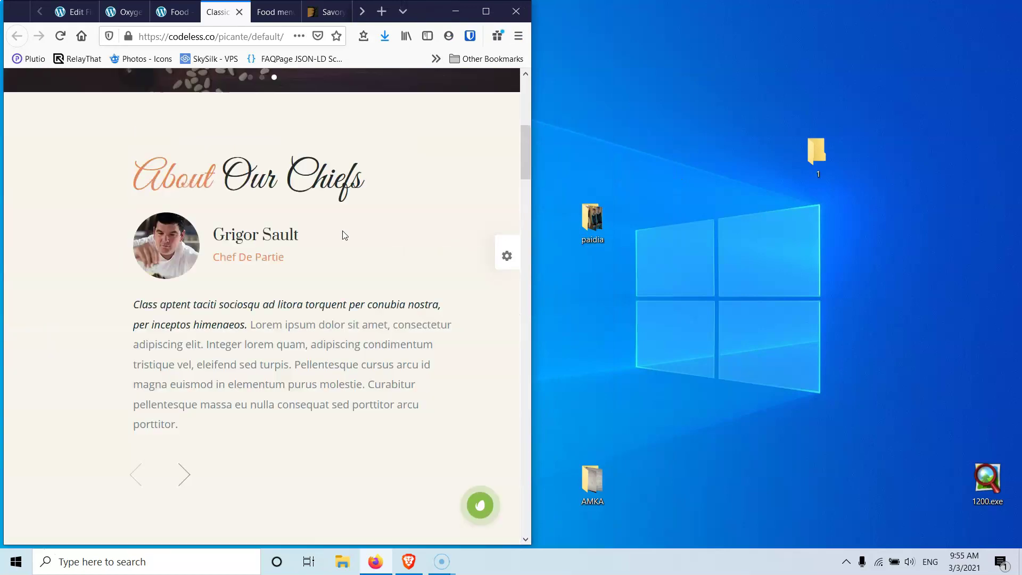
pyautogui.scroll(2, 343, 231)
pyautogui.scroll(-15, 343, 229)
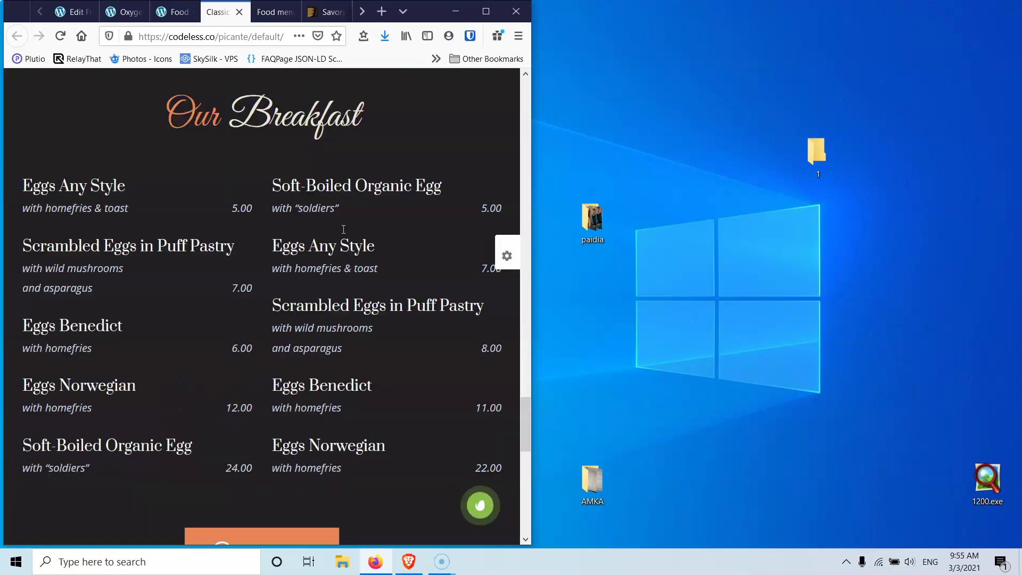
pyautogui.scroll(-3, 344, 229)
pyautogui.click(158, 158)
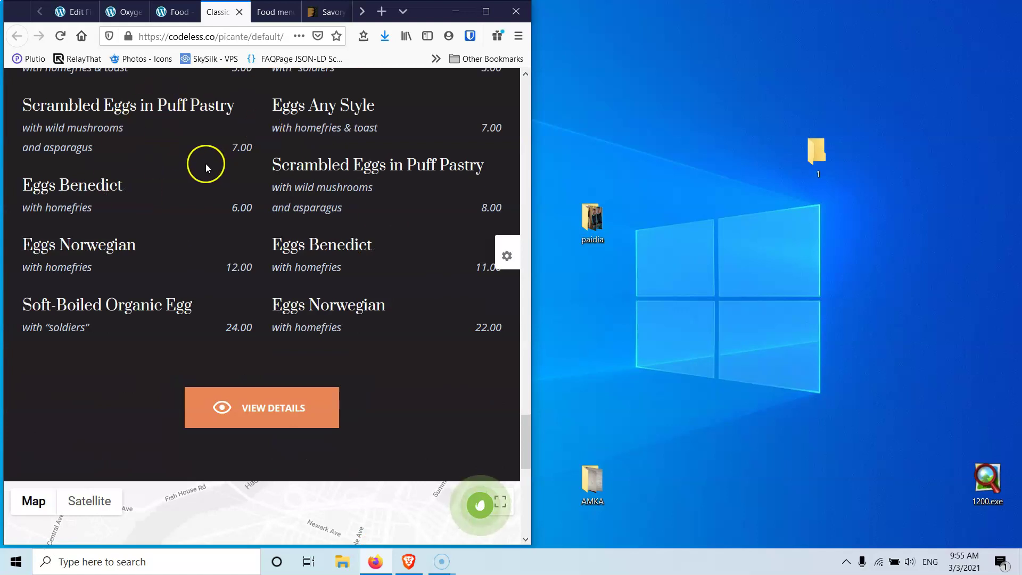
pyautogui.moveTo(531, 151); pyautogui.dragTo(674, 152)
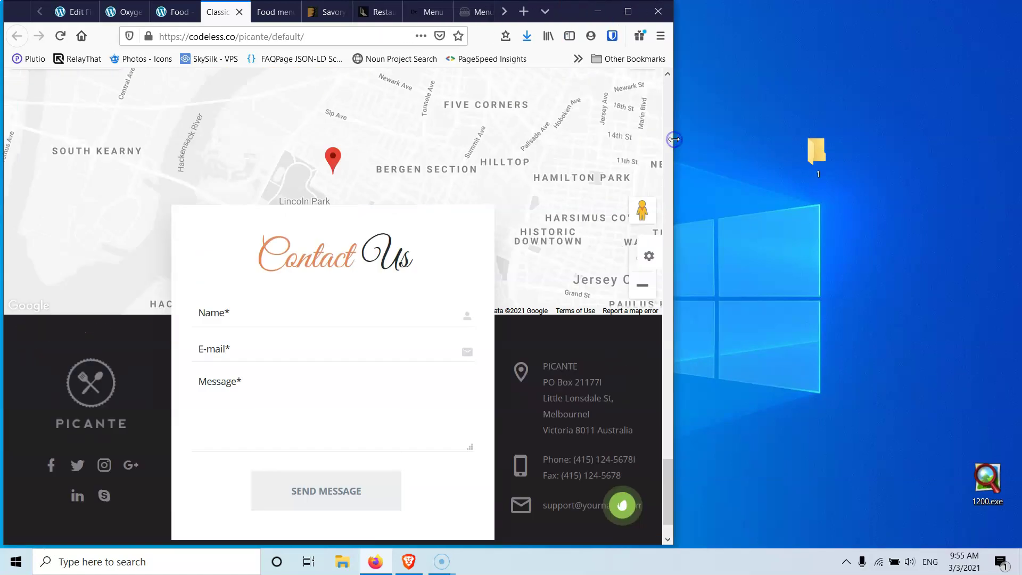
pyautogui.scroll(10, 568, 192)
pyautogui.scroll(-5, 568, 193)
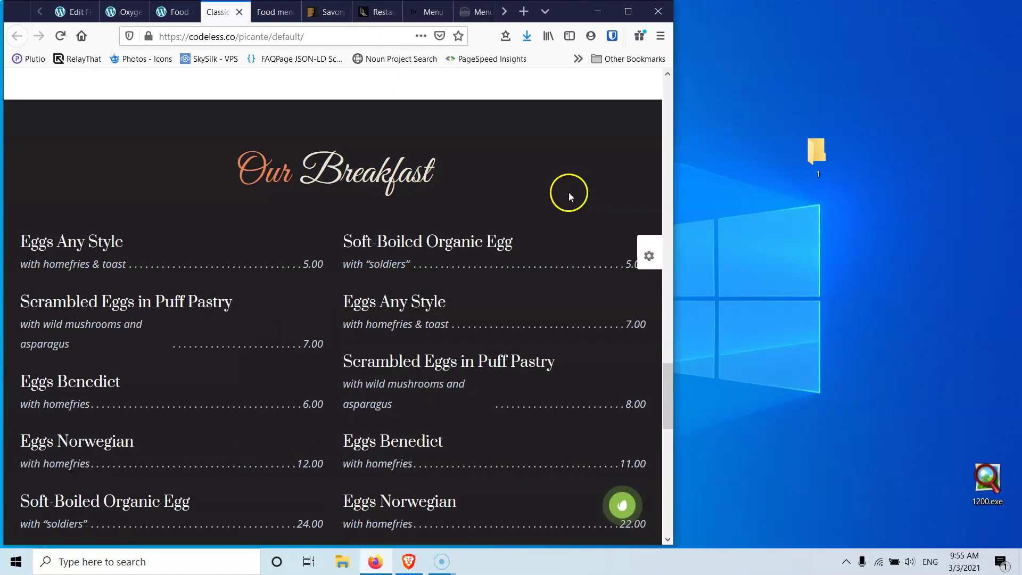
# Step: Compare Picante's "Our Breakfast" layout in a maximized window and in a phone-like narrow window, ending with the window maximized
pyautogui.click(626, 8)
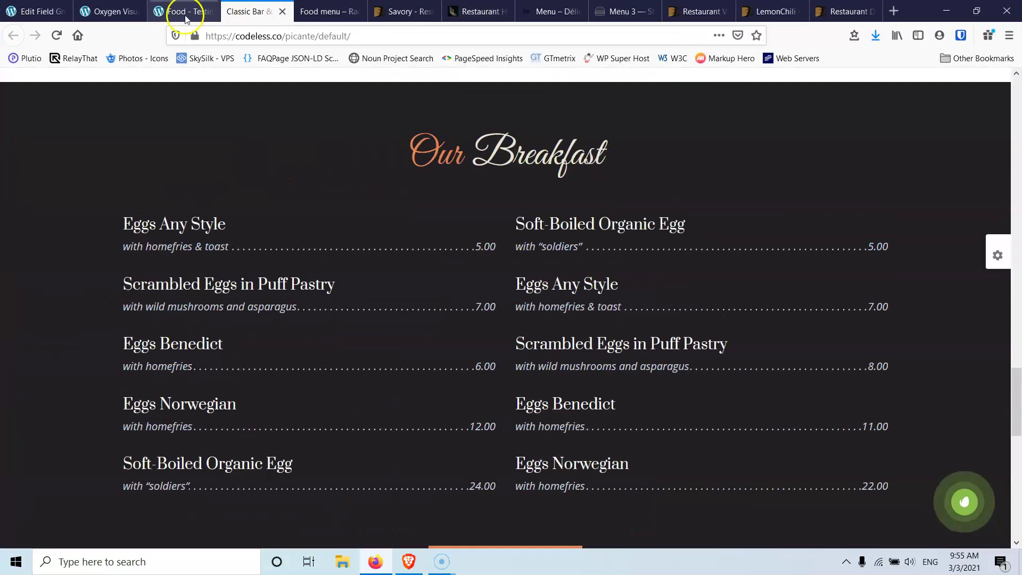
pyautogui.click(976, 11)
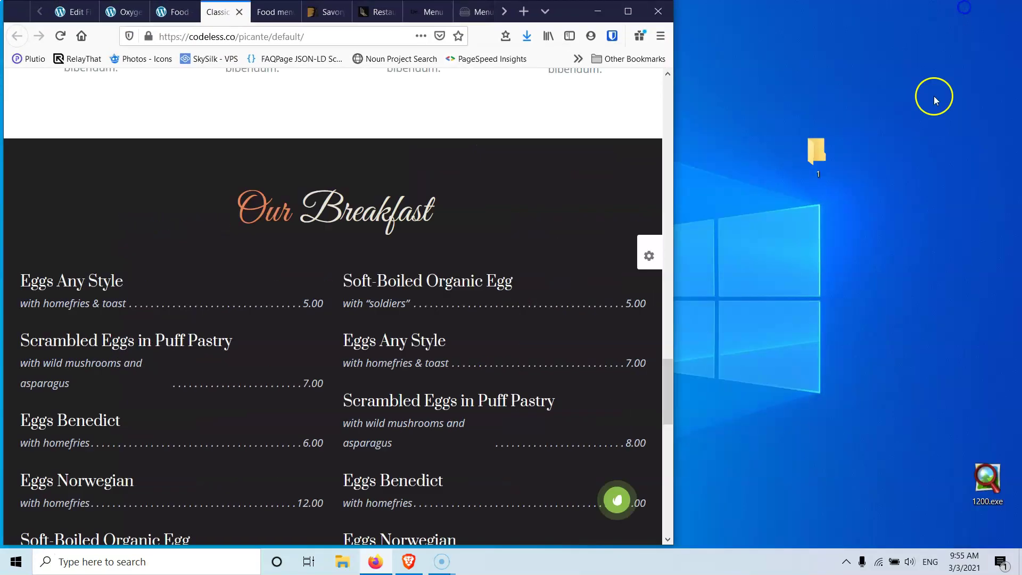
pyautogui.moveTo(673, 203); pyautogui.dragTo(465, 205)
pyautogui.scroll(-5, 330, 302)
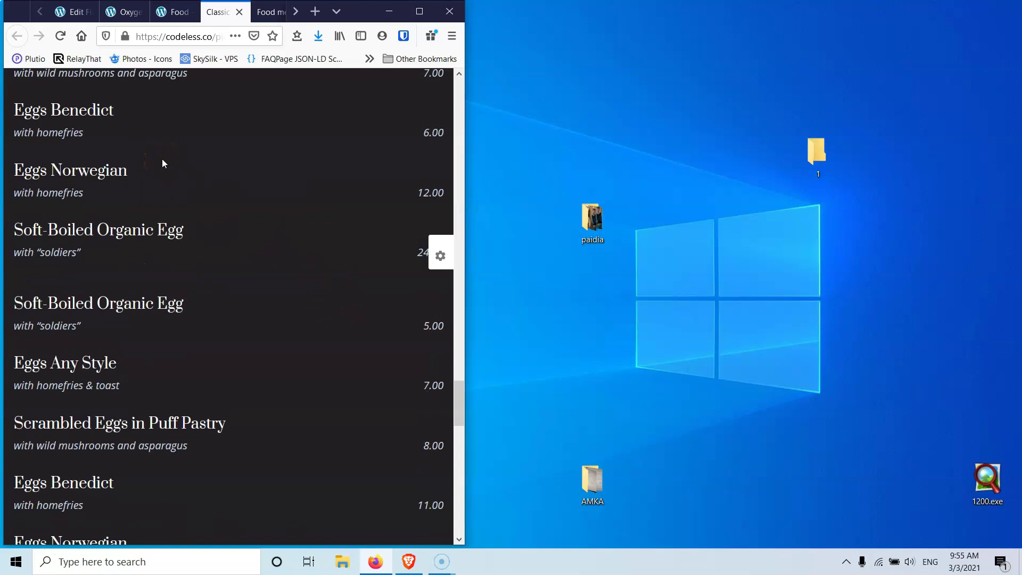
pyautogui.scroll(3, 162, 159)
pyautogui.scroll(-2, 162, 158)
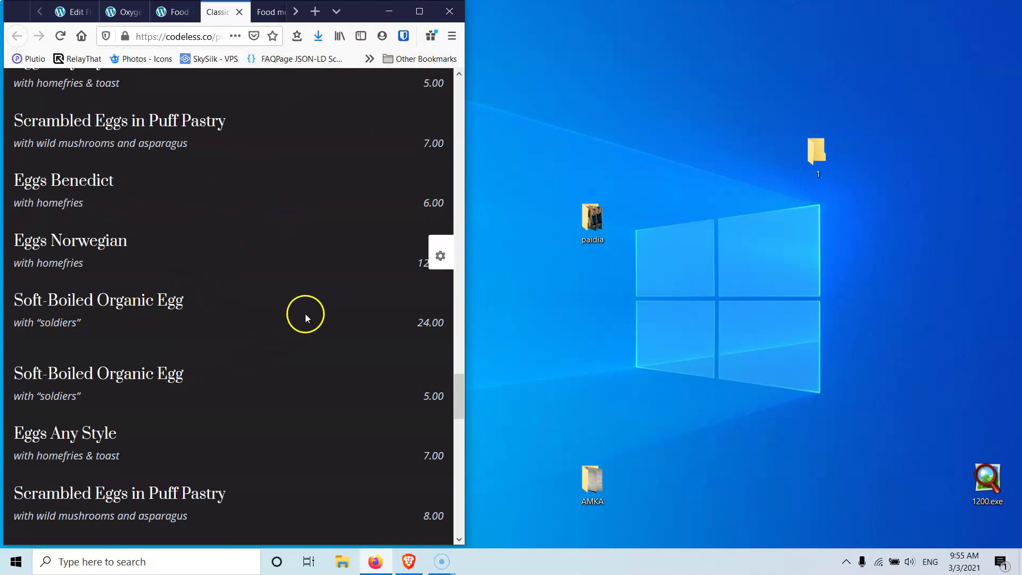
pyautogui.click(420, 12)
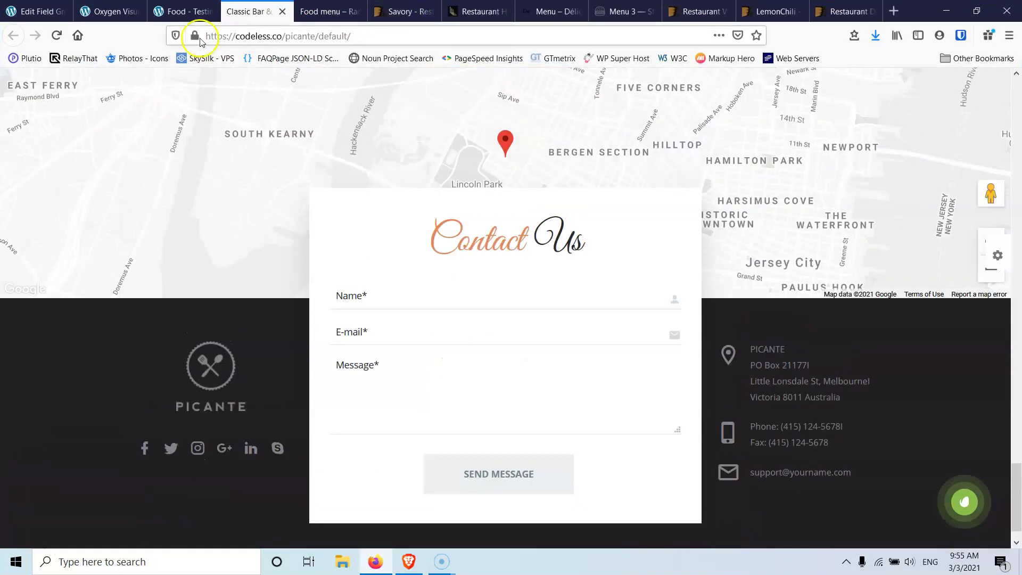
# Step: In the Oxygen builder, enable the Repeater's grid with a column count of 1 at the Less than 992px breakpoint and save
pyautogui.click(181, 12)
pyautogui.click(109, 11)
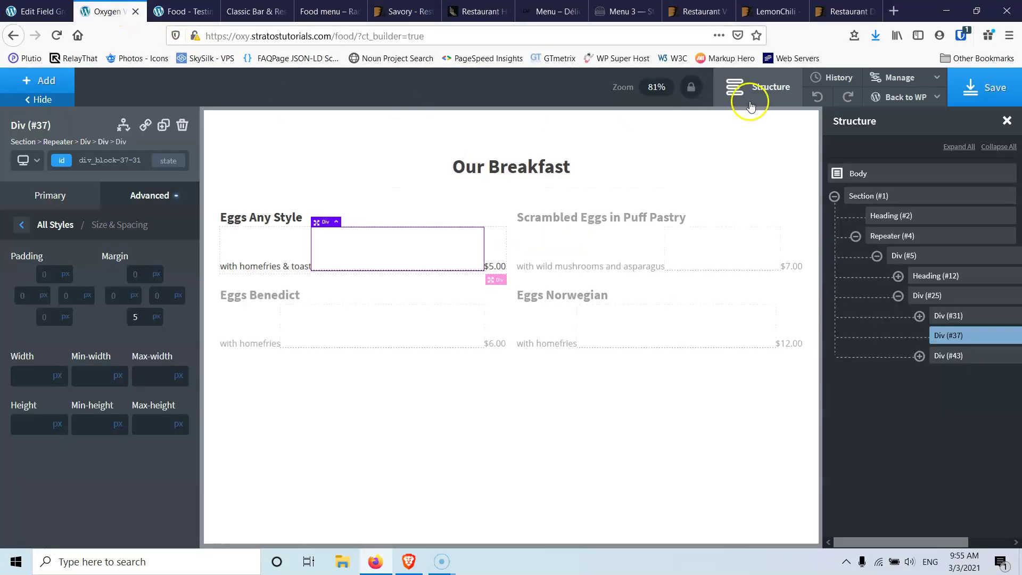
pyautogui.click(23, 160)
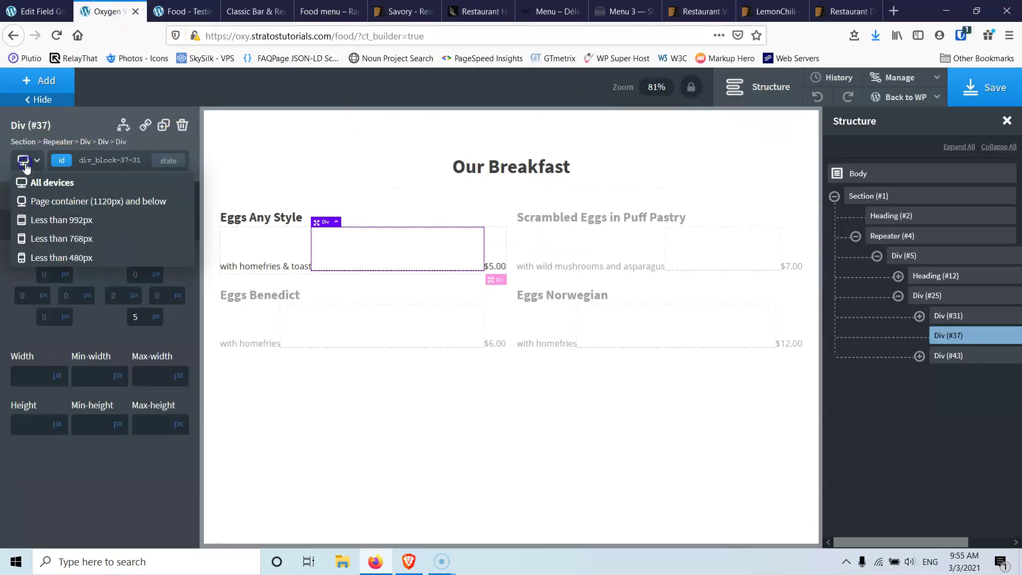
pyautogui.click(53, 223)
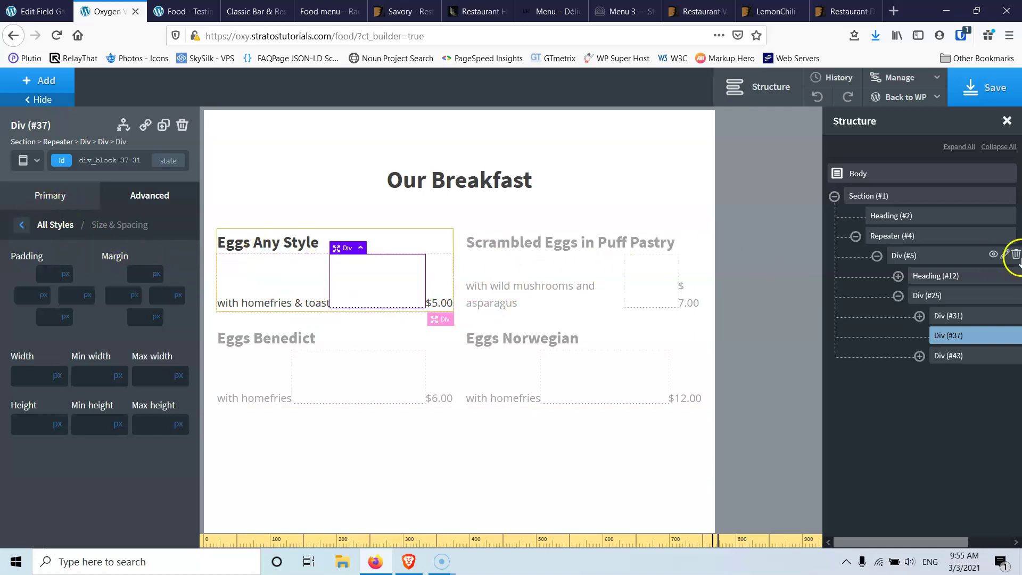
pyautogui.click(912, 237)
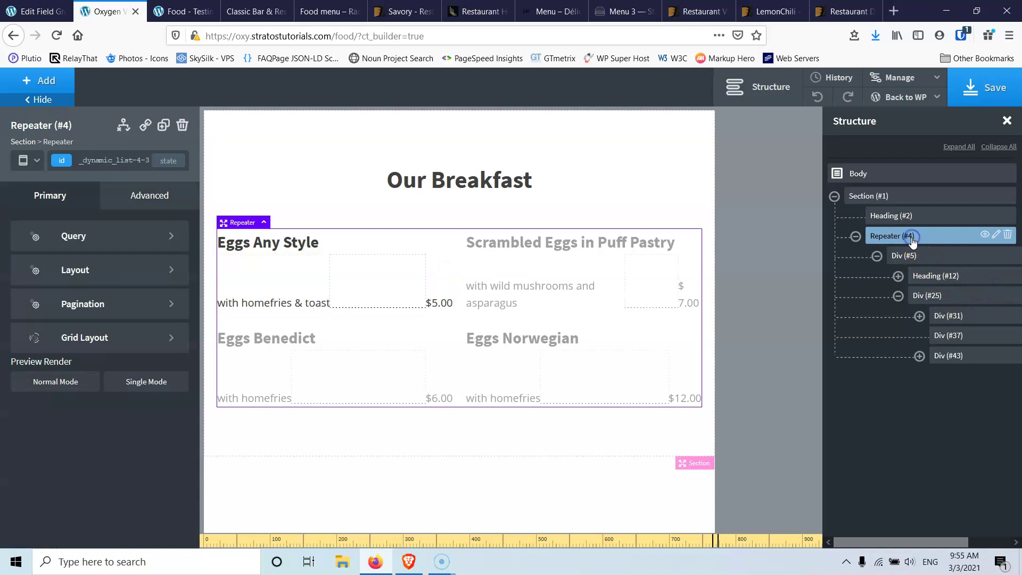
pyautogui.click(96, 355)
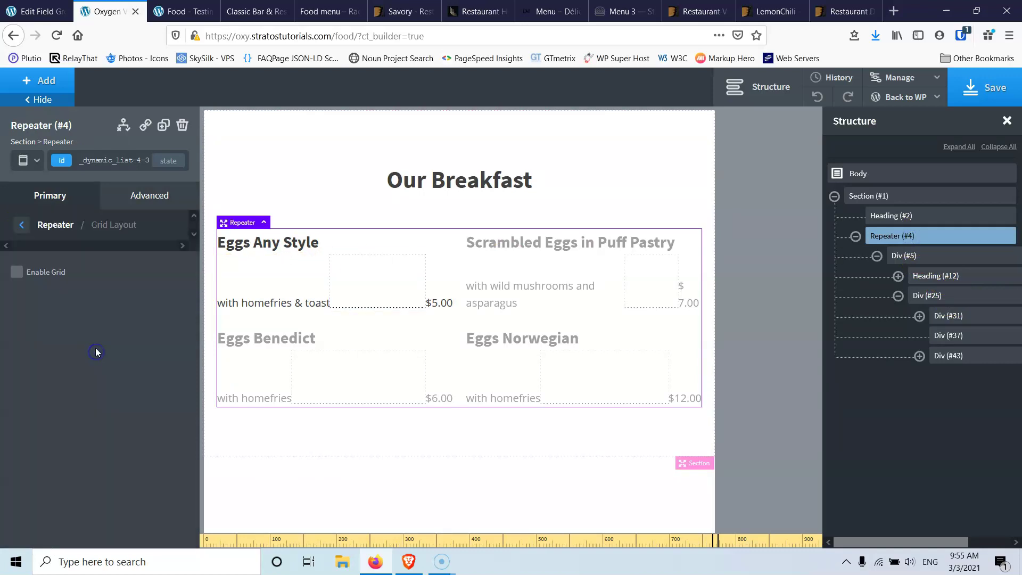
pyautogui.click(17, 271)
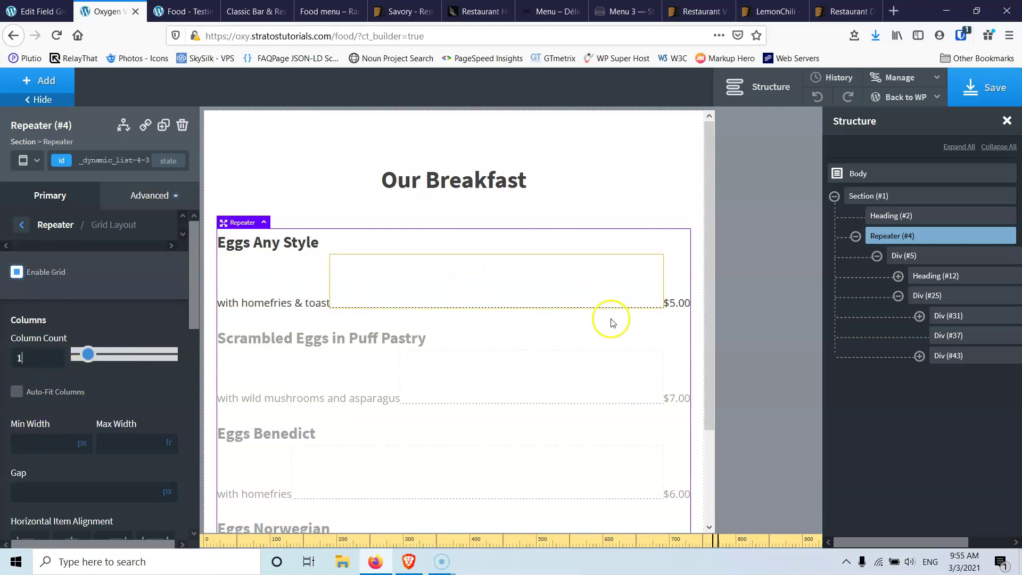
pyautogui.click(984, 88)
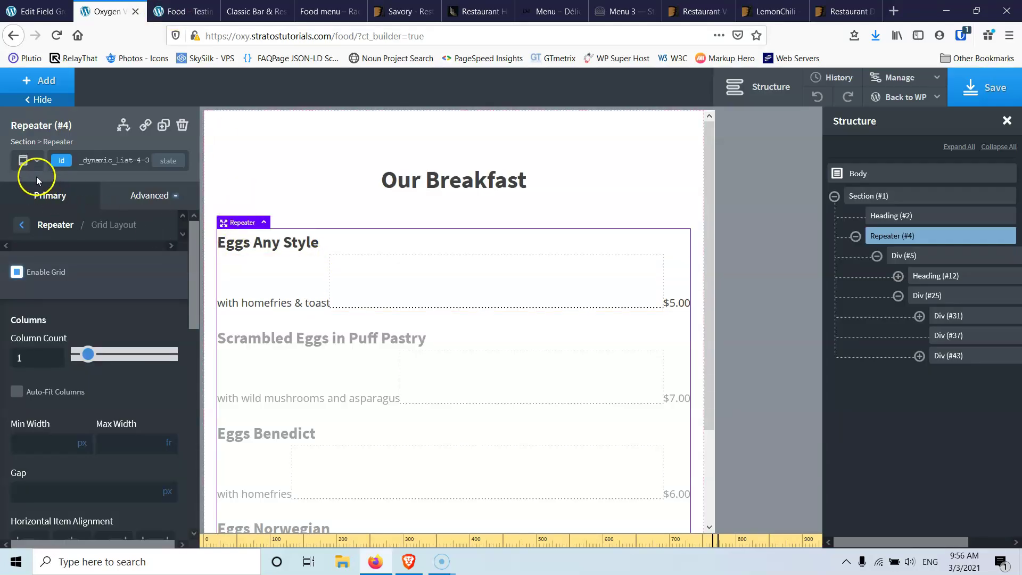
# Step: Check the menu rows at the Less than 768px and Less than 480px breakpoints, and return to the All devices view
pyautogui.click(34, 162)
pyautogui.click(56, 244)
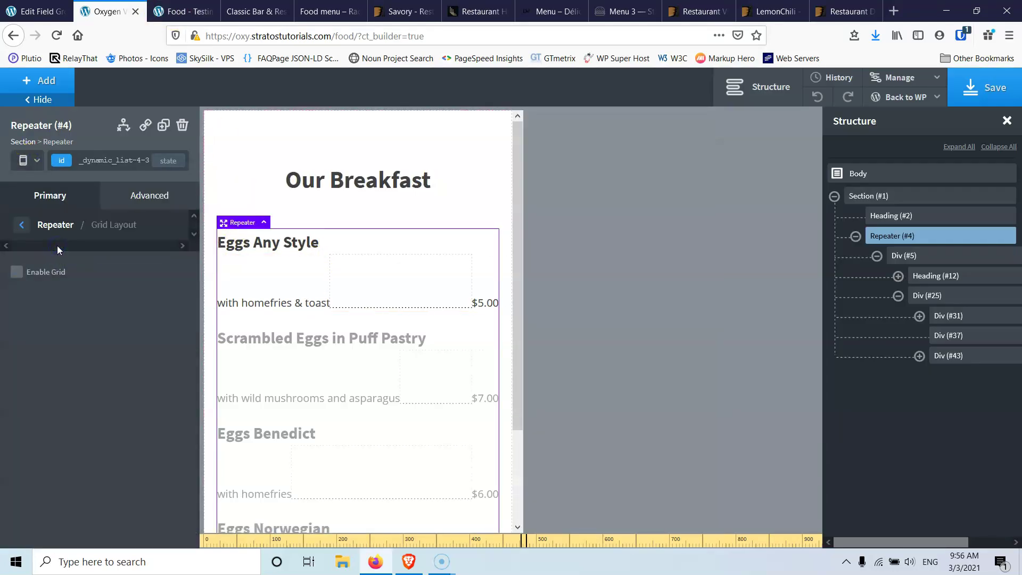
pyautogui.click(28, 160)
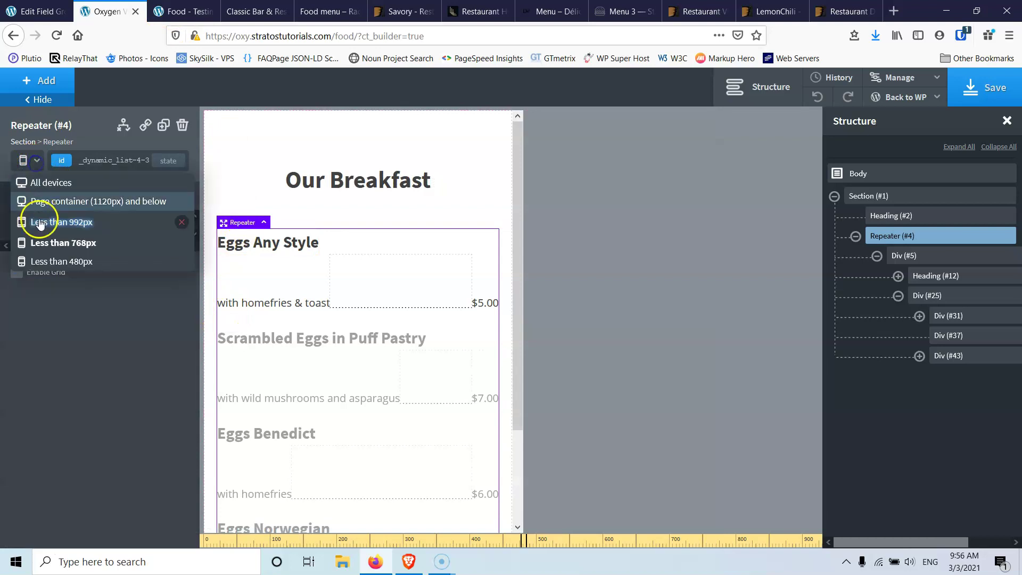
pyautogui.click(52, 262)
pyautogui.scroll(-3, 354, 367)
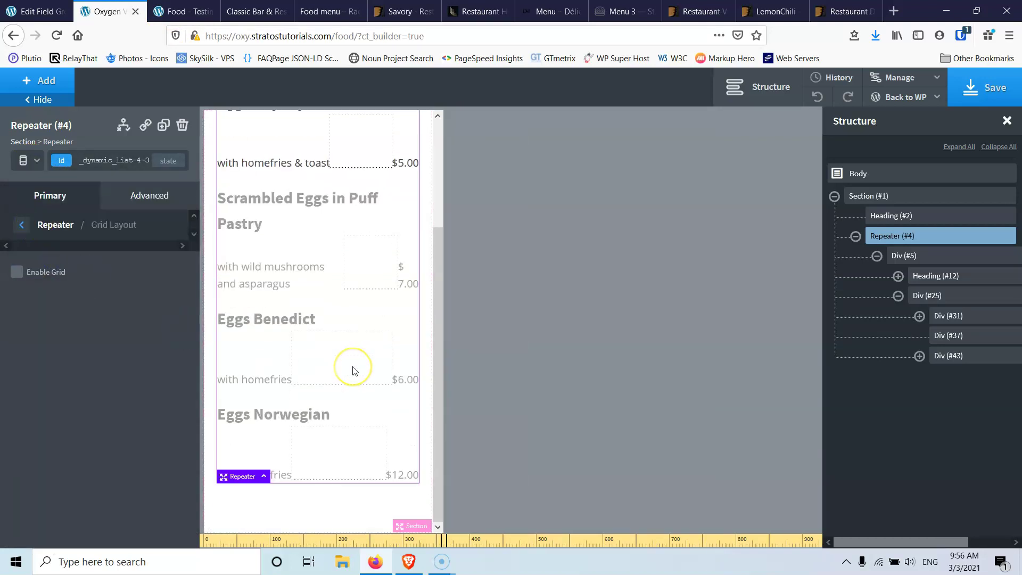
pyautogui.scroll(3, 354, 366)
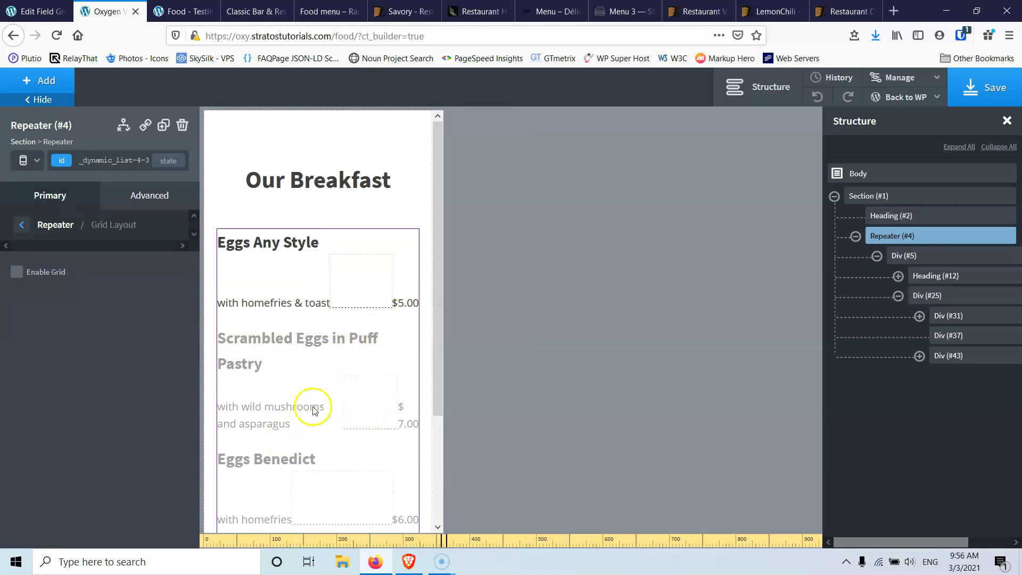
pyautogui.click(343, 279)
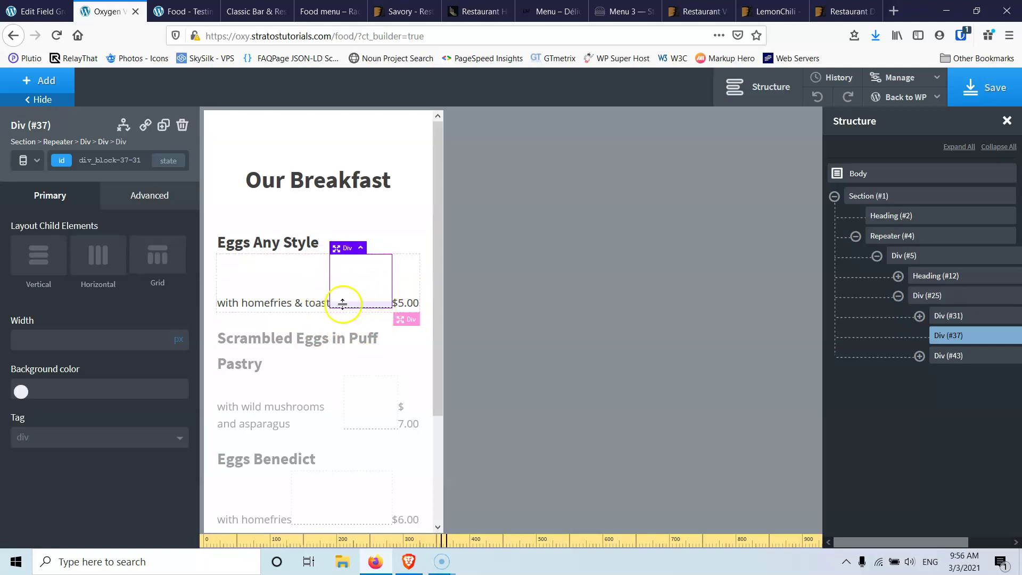
pyautogui.scroll(-2, 270, 314)
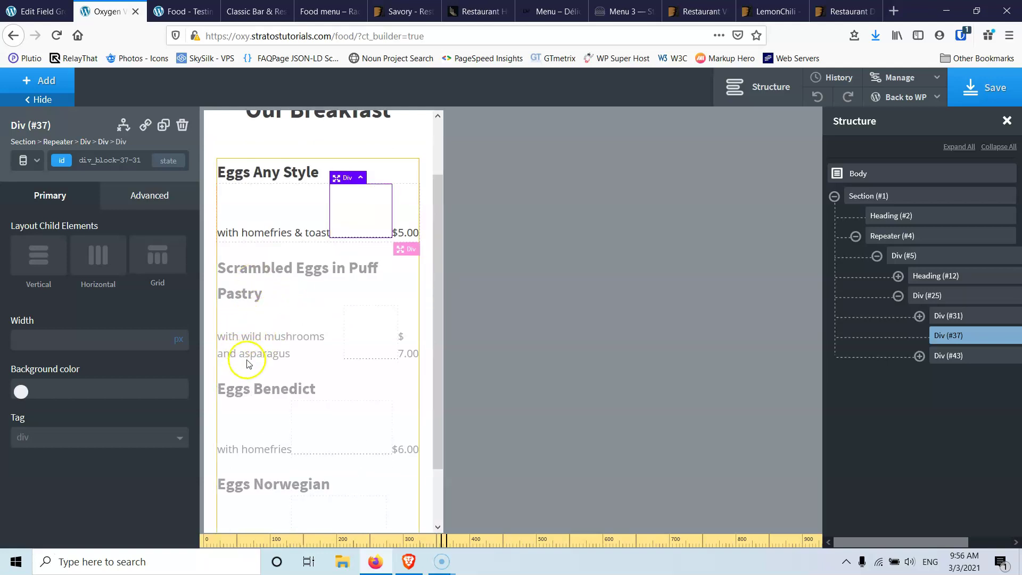
pyautogui.scroll(2, 257, 353)
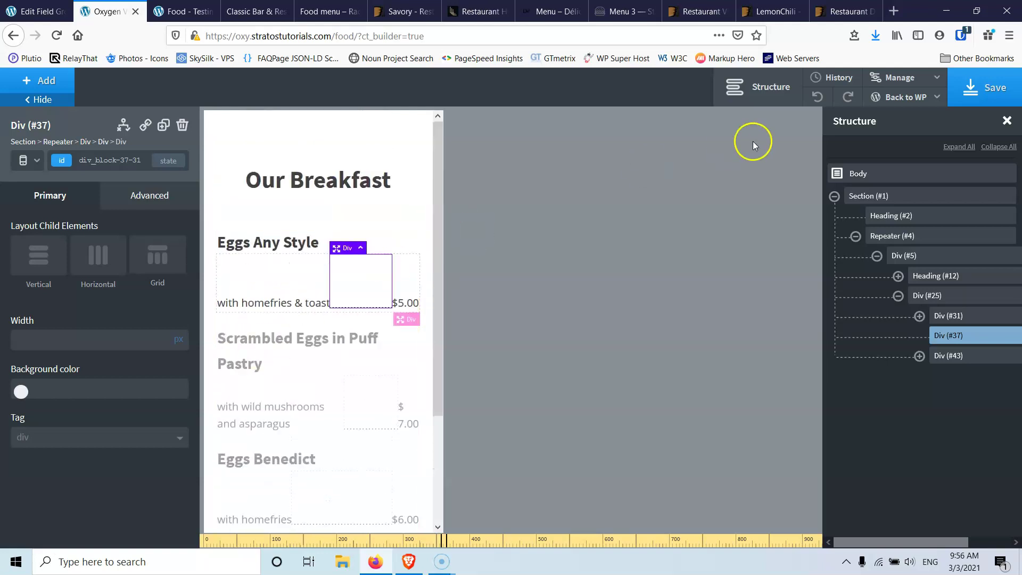
pyautogui.click(29, 168)
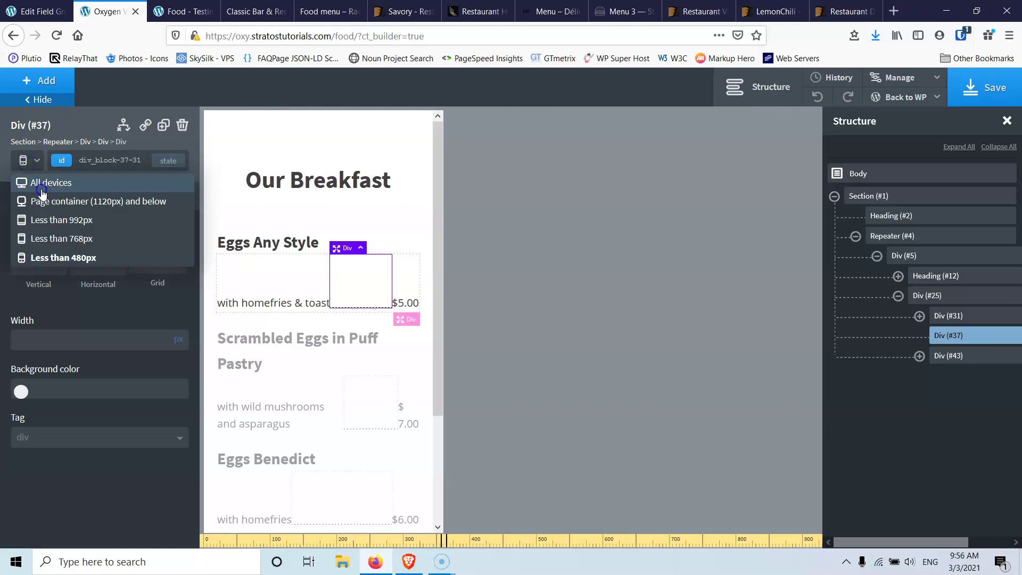
pyautogui.click(35, 183)
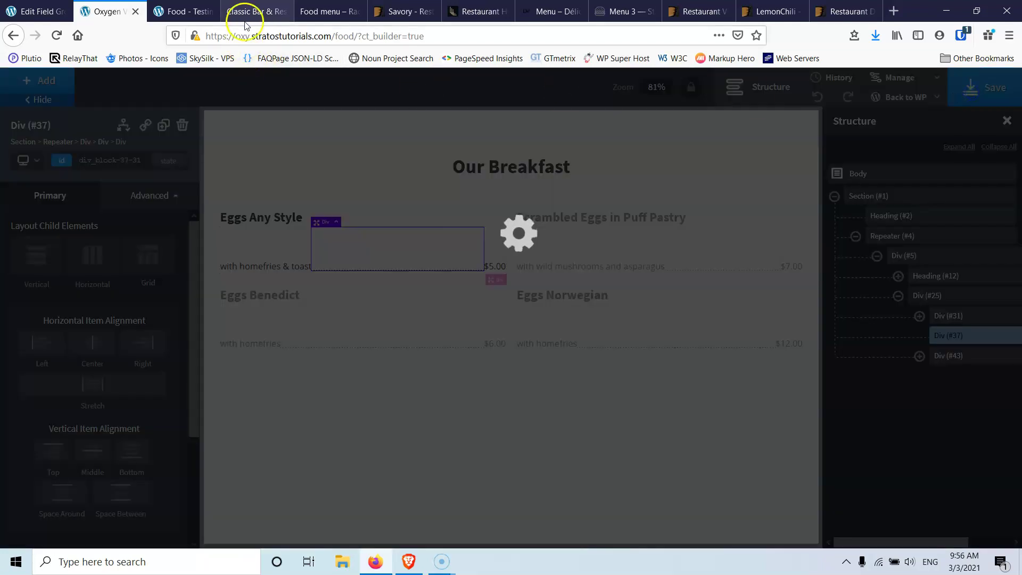
# Step: Examine the menu item and line styles on the Picante, Food Menu, Savory and Laurent demo pages, closing the Savory page
pyautogui.click(245, 12)
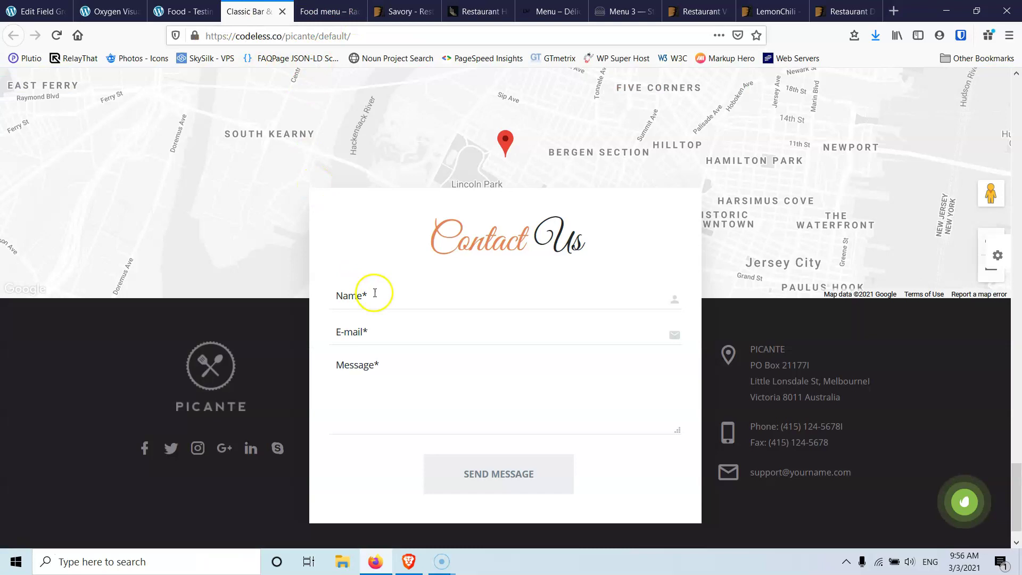
pyautogui.scroll(15, 372, 292)
pyautogui.scroll(-3, 372, 276)
pyautogui.click(326, 8)
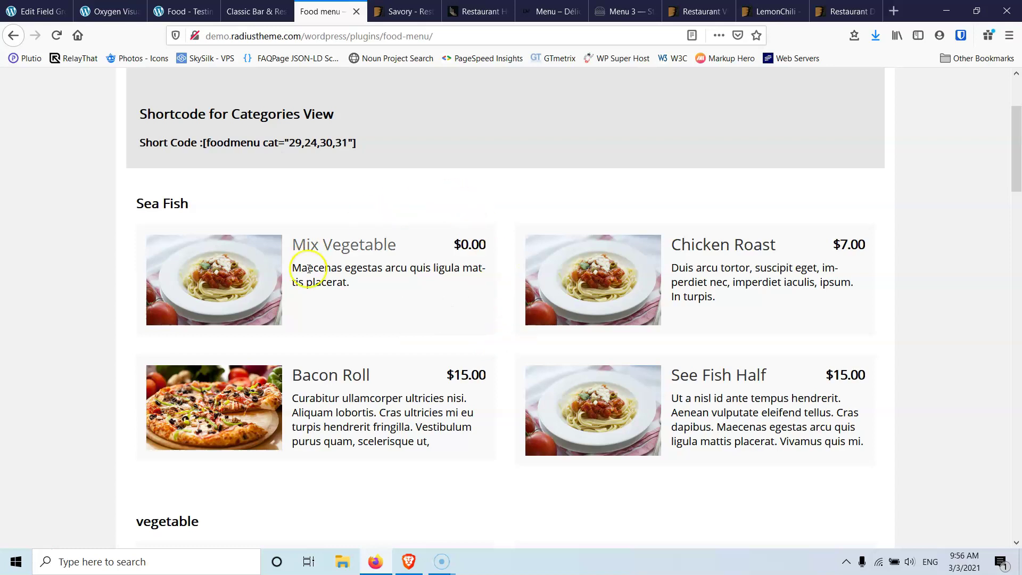
pyautogui.click(400, 13)
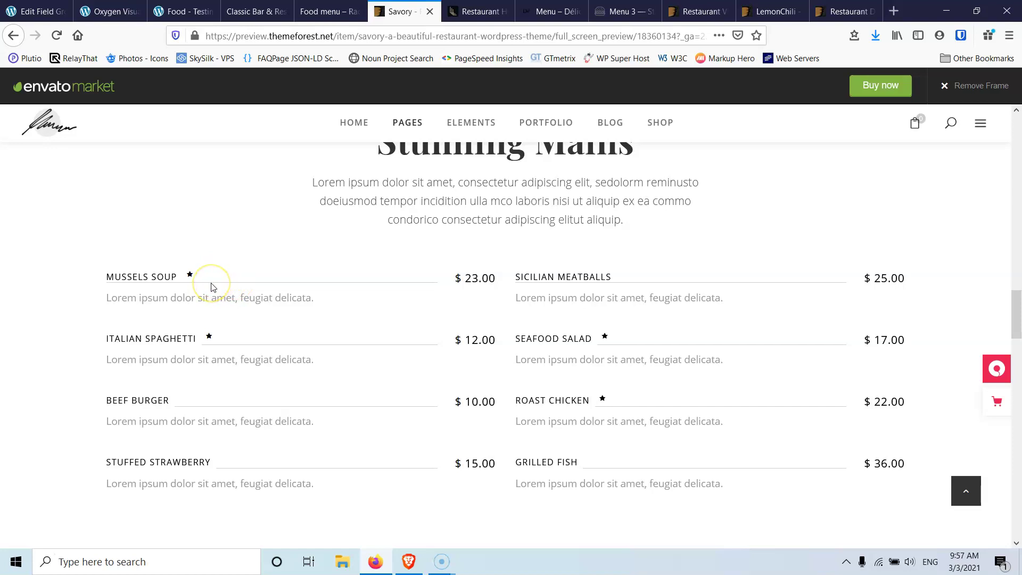
pyautogui.click(429, 12)
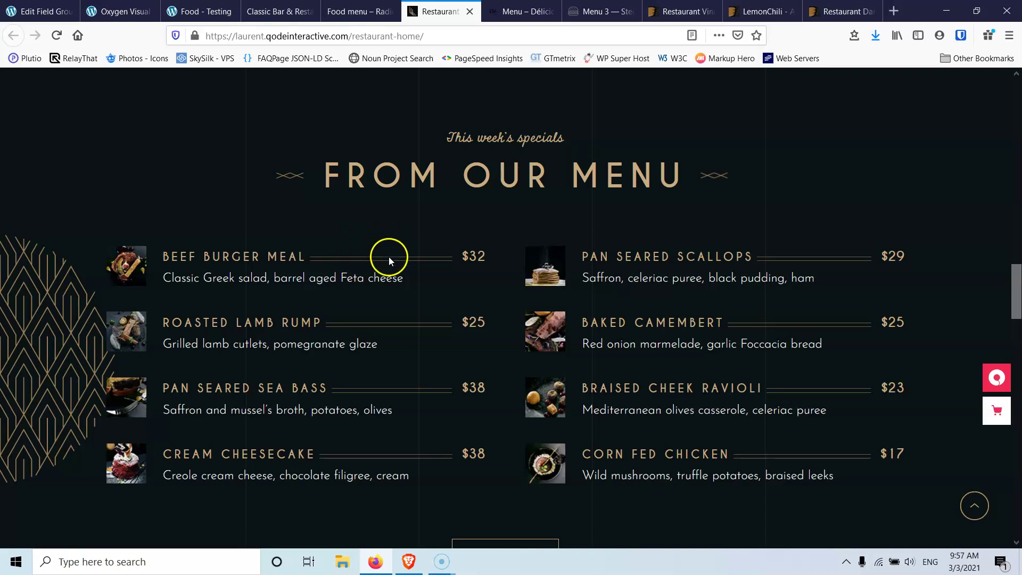
# Step: In the Oxygen builder, give the connecting-line div (#37) a solid bottom border and save the page
pyautogui.click(169, 12)
pyautogui.hotkey('ctrl', 'pageup')
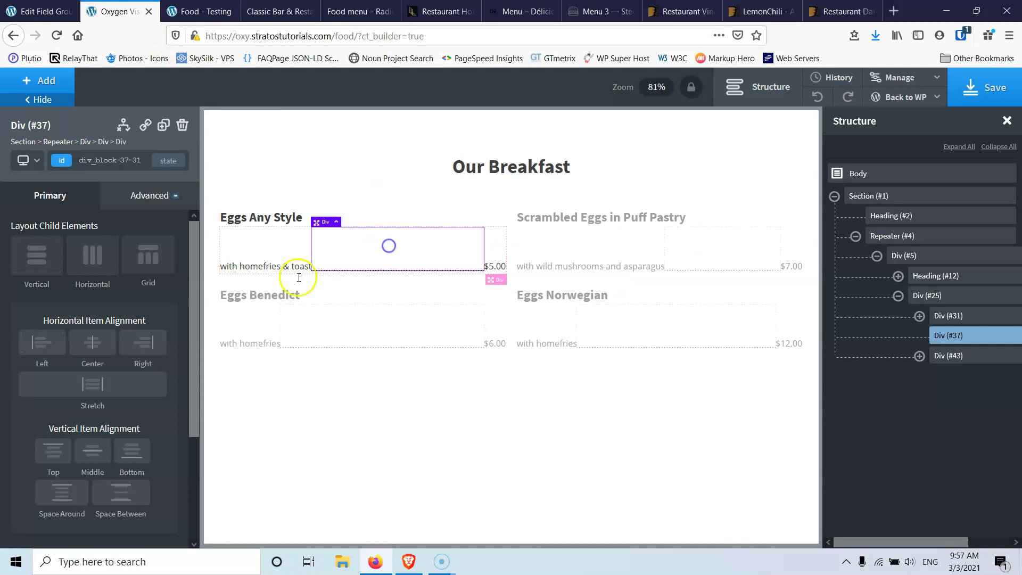
pyautogui.click(151, 195)
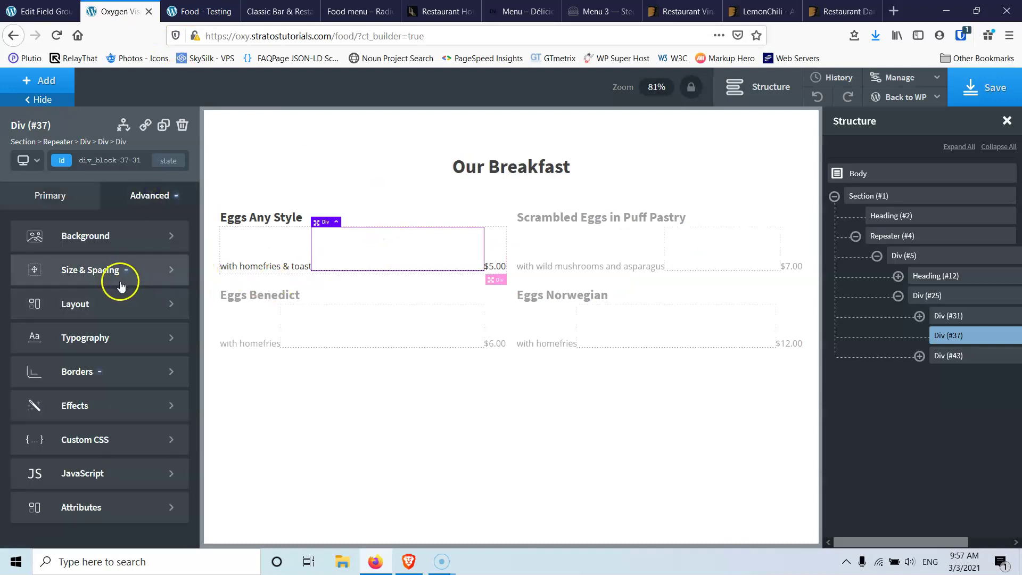
pyautogui.click(114, 372)
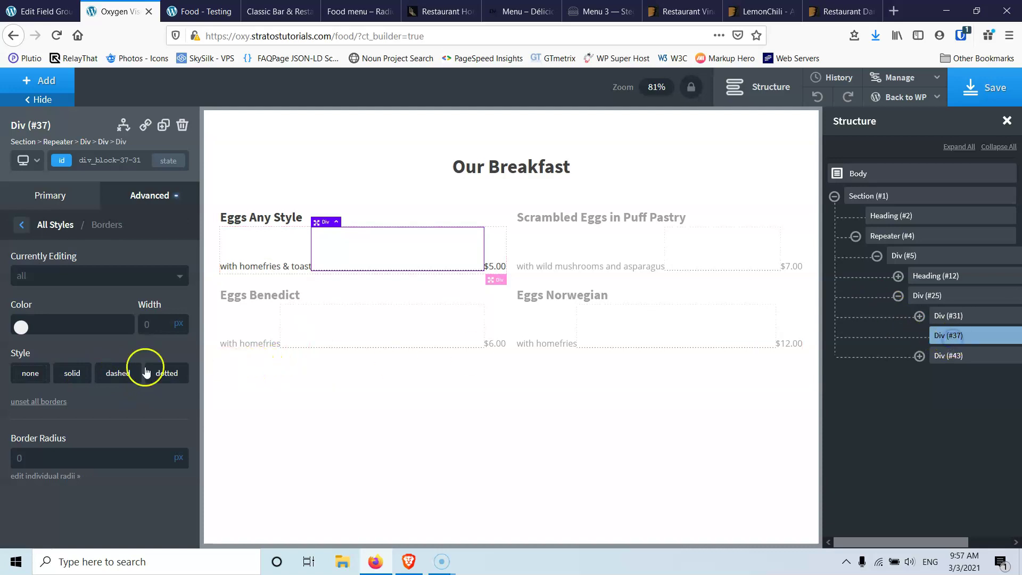
pyautogui.click(72, 374)
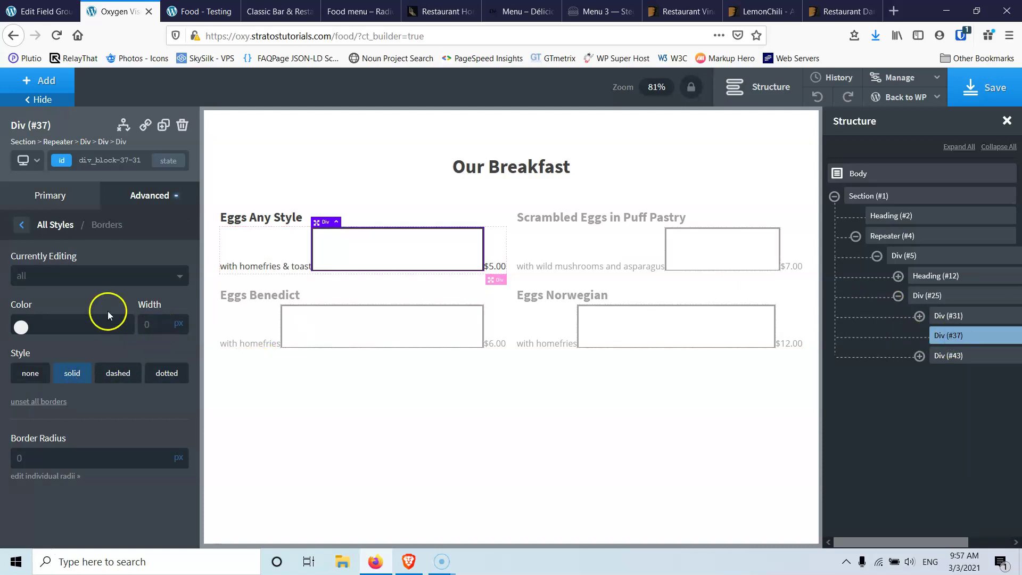
pyautogui.click(134, 279)
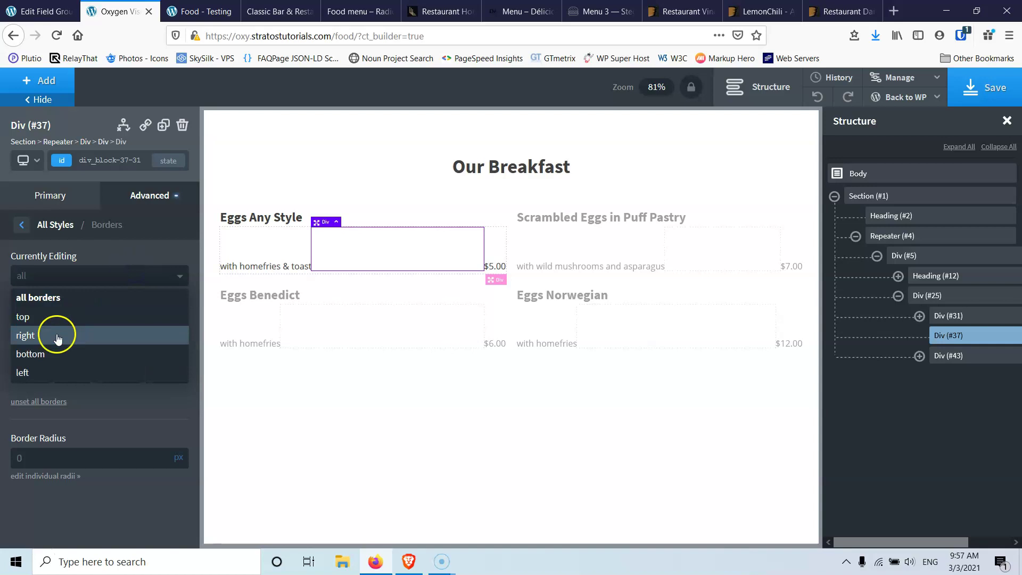
pyautogui.click(43, 355)
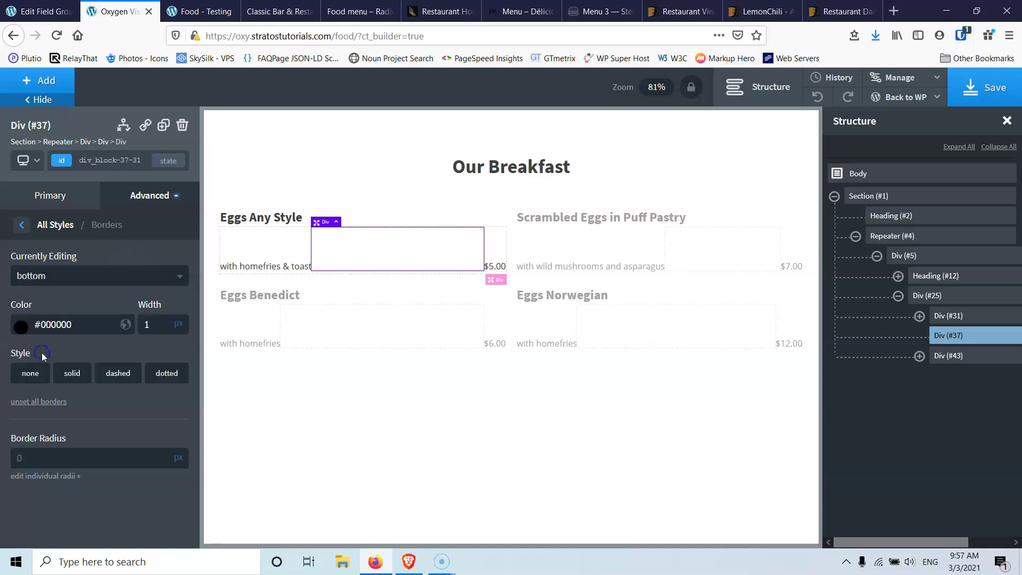
pyautogui.click(78, 373)
pyautogui.click(958, 87)
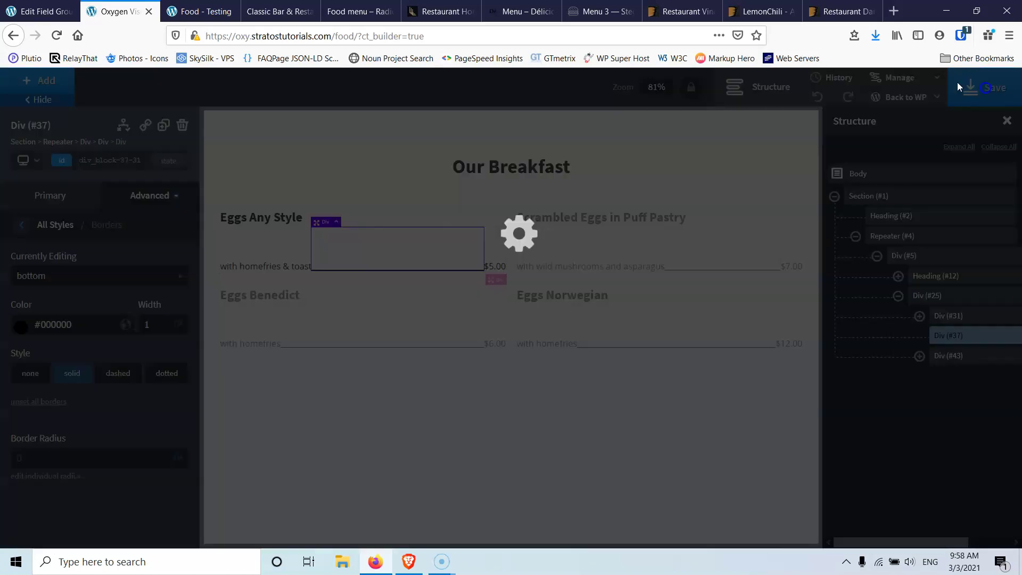
# Step: Reload the live Food page to check the line style, and return to the Oxygen builder
pyautogui.click(199, 11)
pyautogui.click(55, 36)
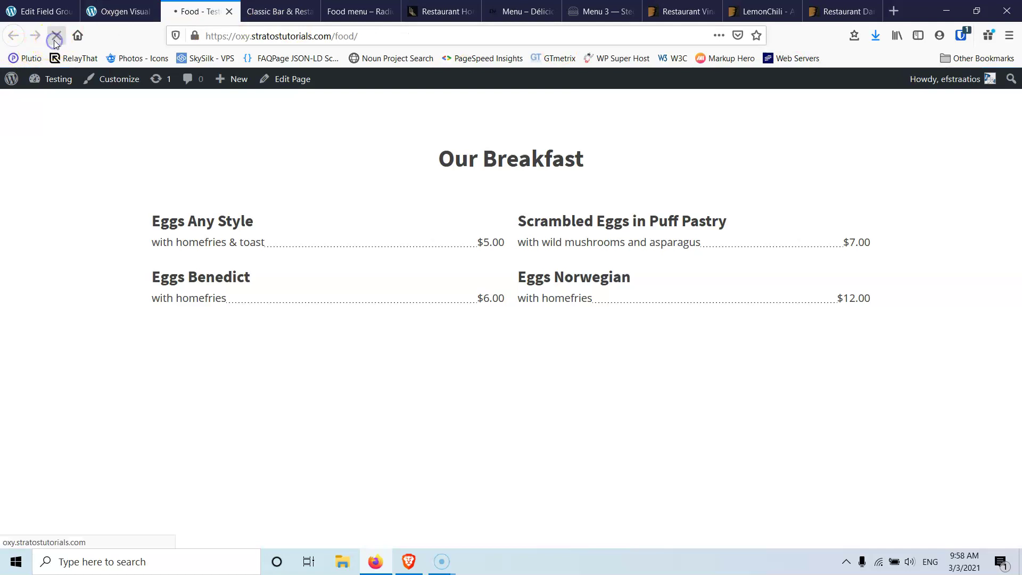
pyautogui.click(120, 11)
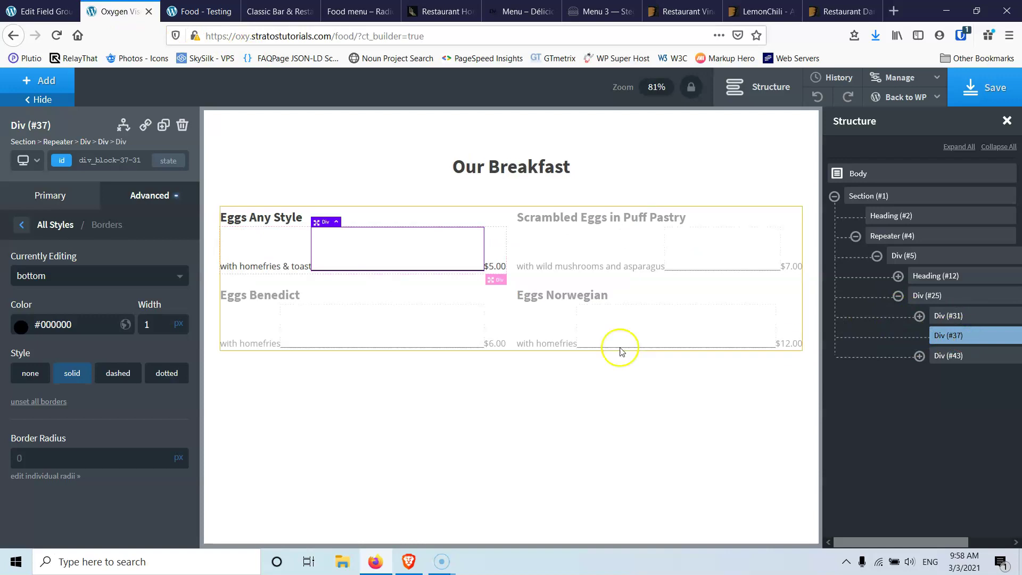
# Step: Duplicate the connecting-line div, wrap the copy in a new div, and move the original line div into that wrapper above the copy
pyautogui.click(163, 126)
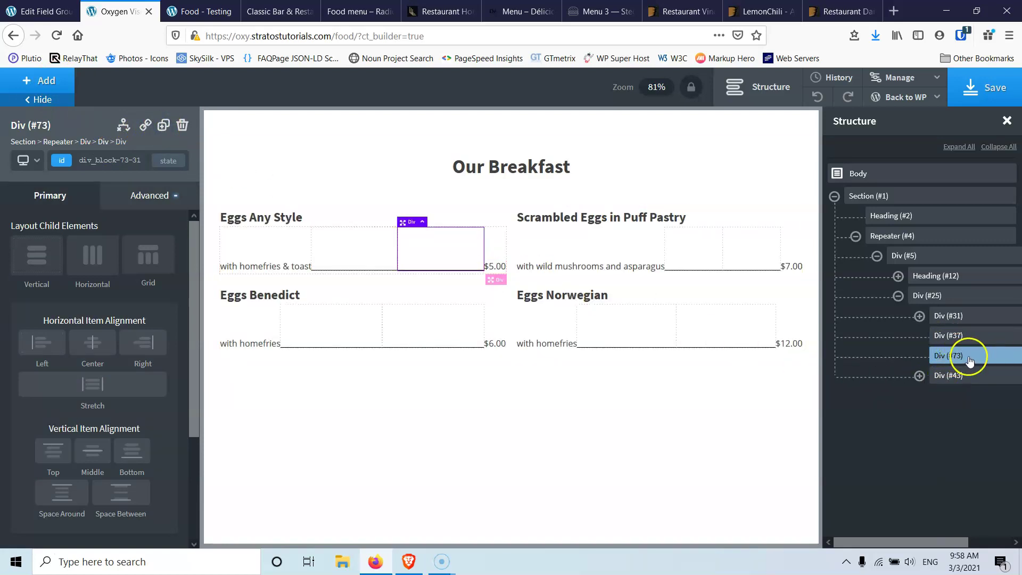
pyautogui.moveTo(924, 542); pyautogui.dragTo(993, 548)
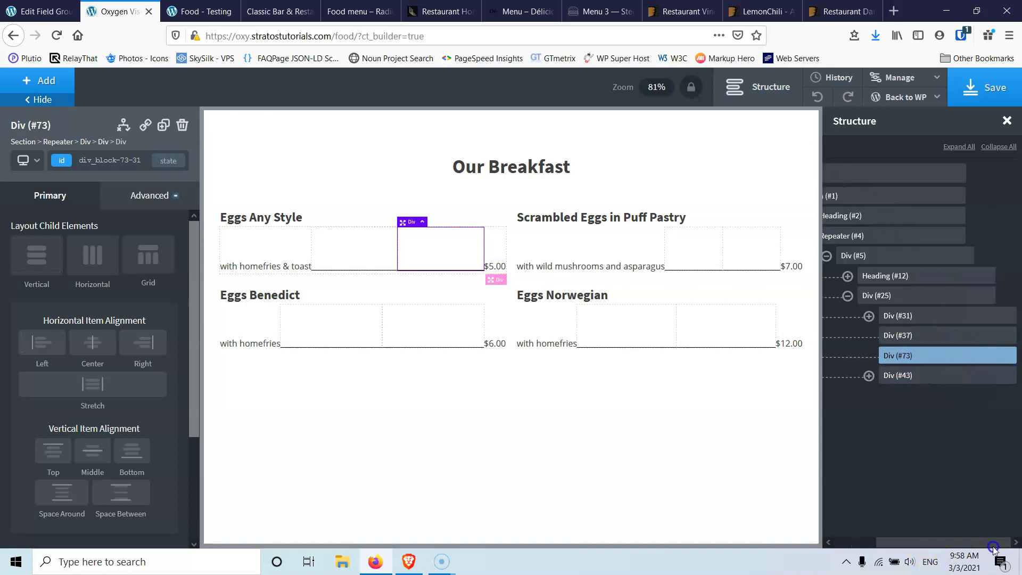
pyautogui.click(997, 355)
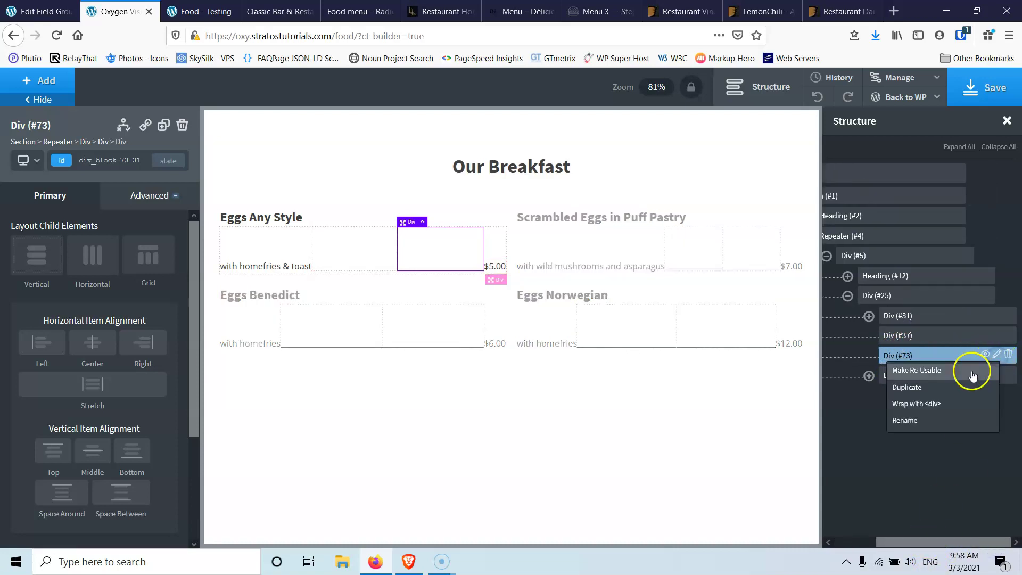
pyautogui.click(928, 405)
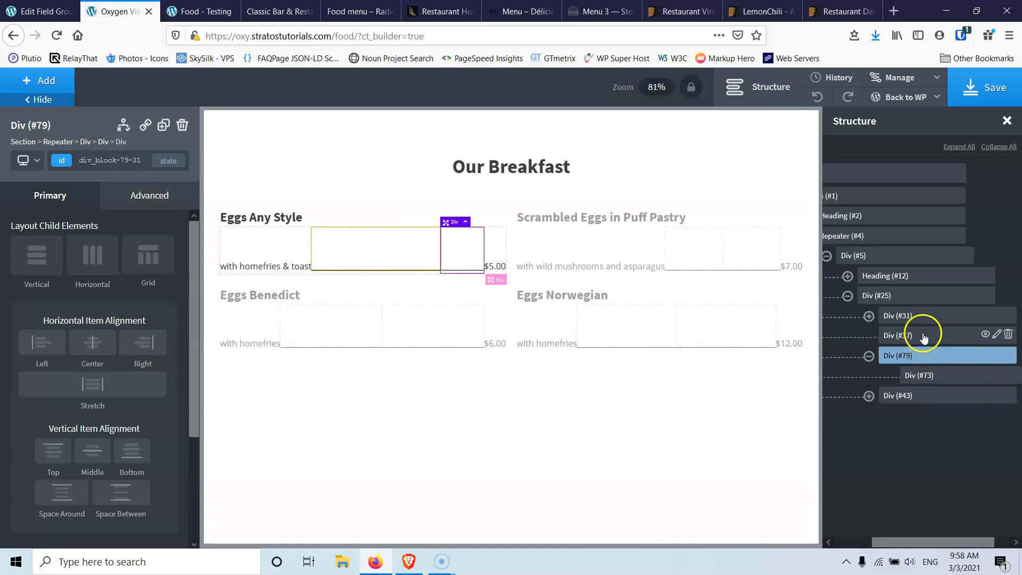
pyautogui.click(915, 336)
pyautogui.moveTo(927, 340); pyautogui.dragTo(938, 369)
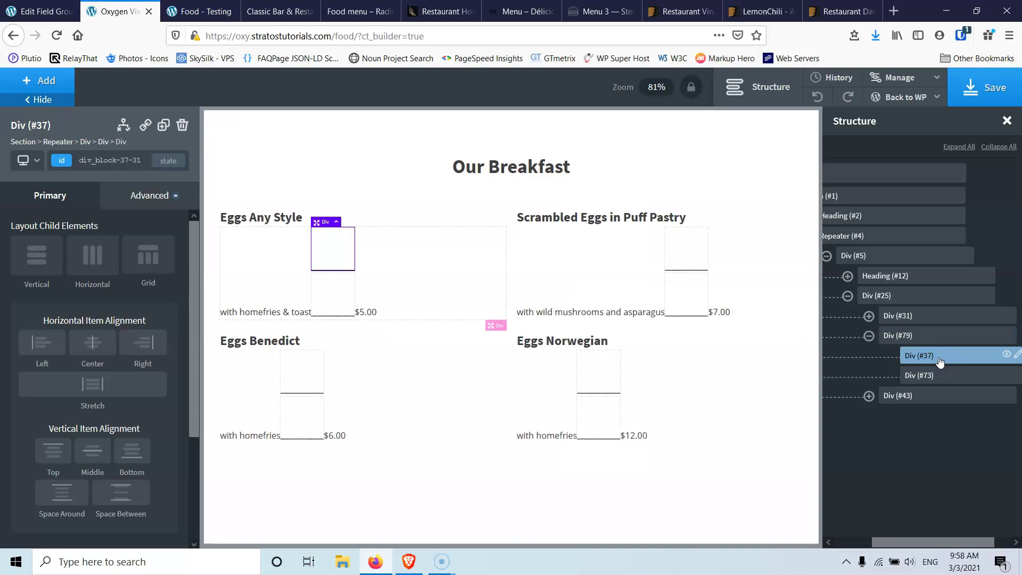
# Step: Clear the Flex Grow value of the original line div (#37)
pyautogui.click(154, 196)
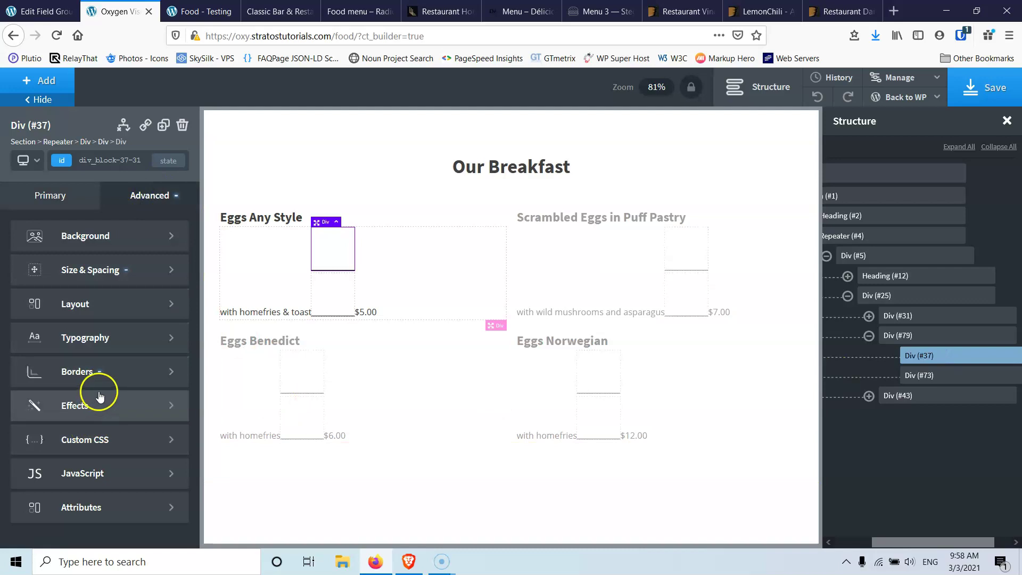
pyautogui.click(84, 309)
pyautogui.scroll(-10, 87, 379)
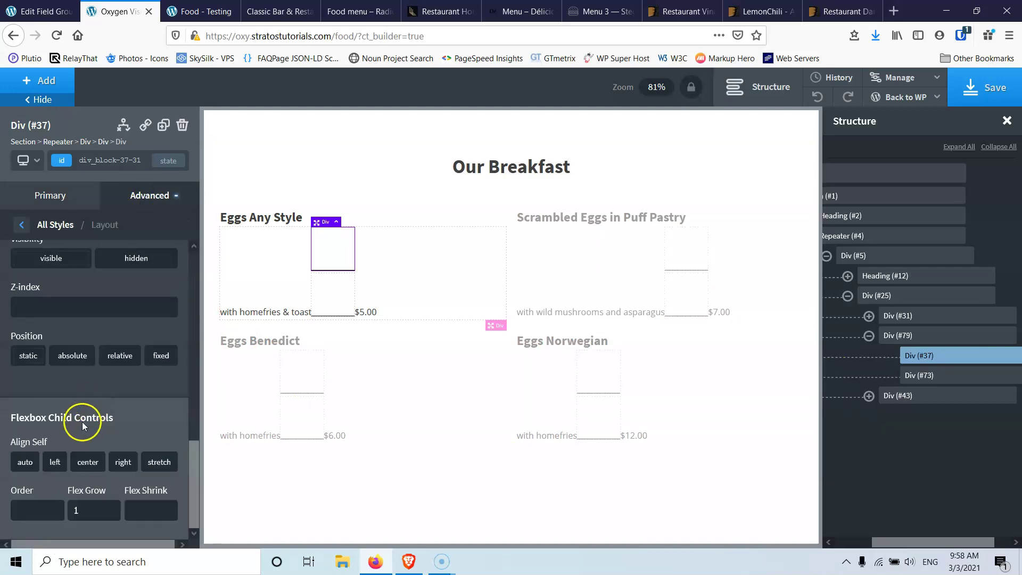
pyautogui.click(89, 508)
pyautogui.write('1')
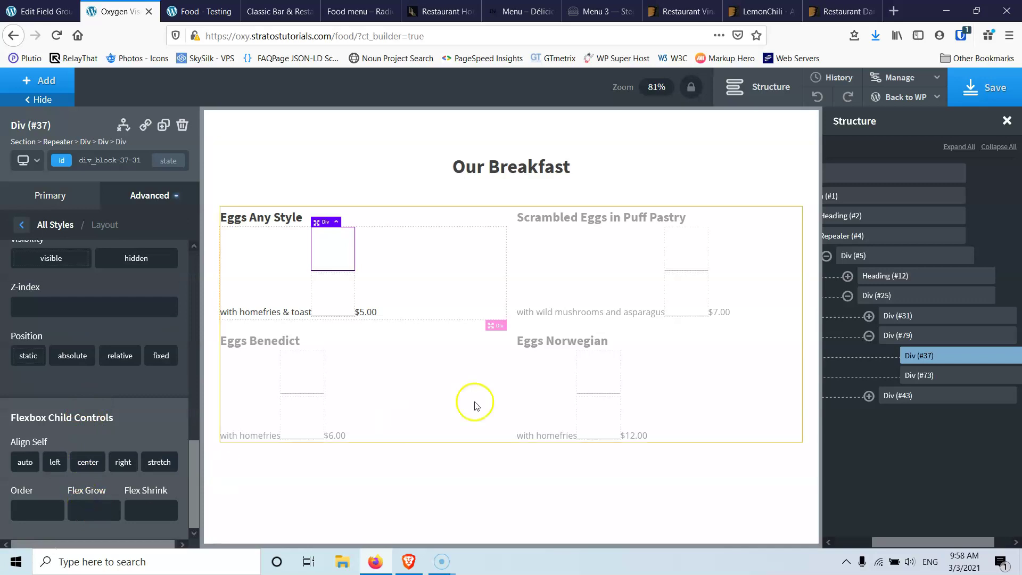
# Step: Set Flex Grow to 1 on the wrapper div (#79) that holds both lines
pyautogui.click(949, 339)
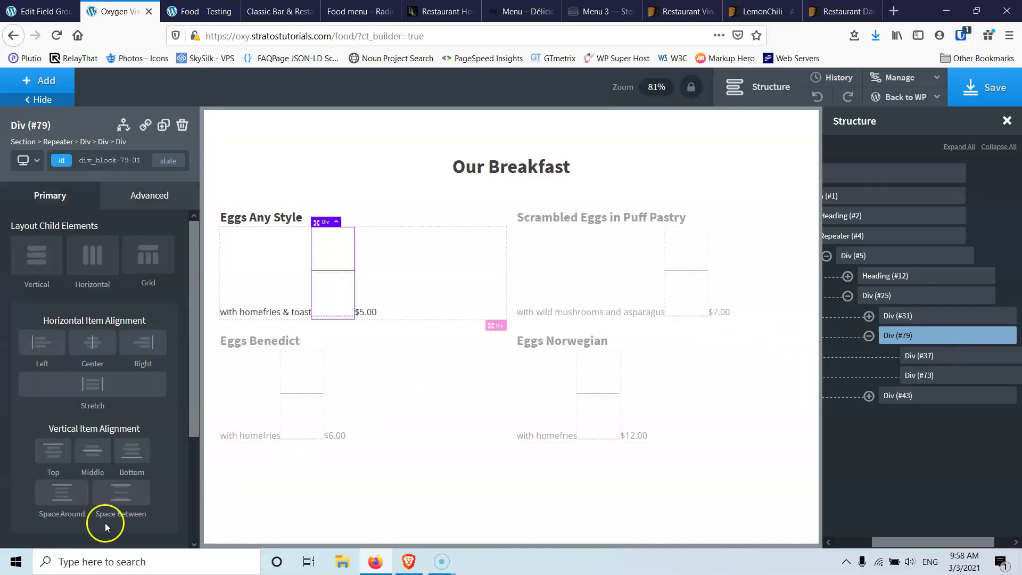
pyautogui.click(136, 206)
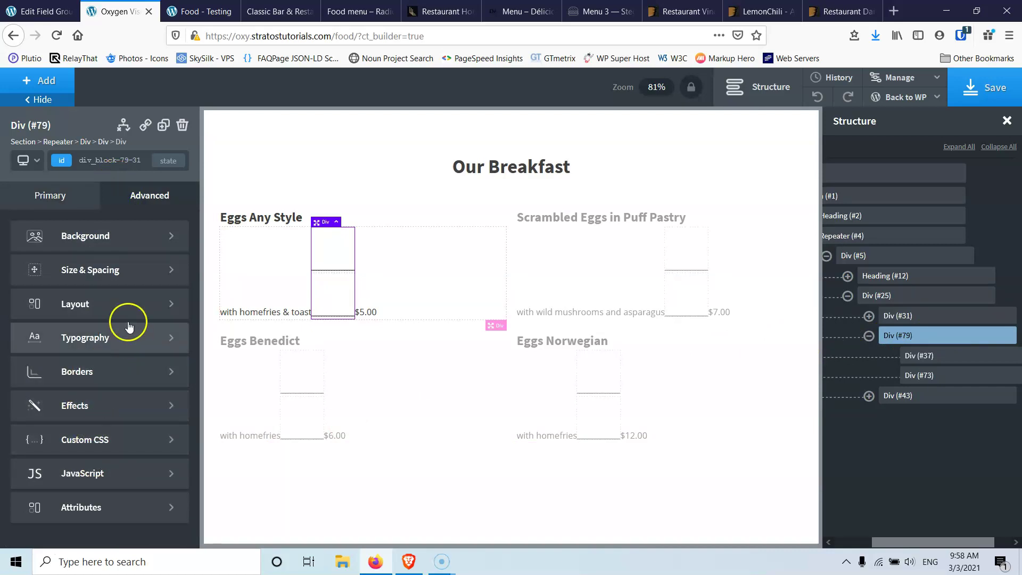
pyautogui.click(101, 305)
pyautogui.scroll(-5, 95, 414)
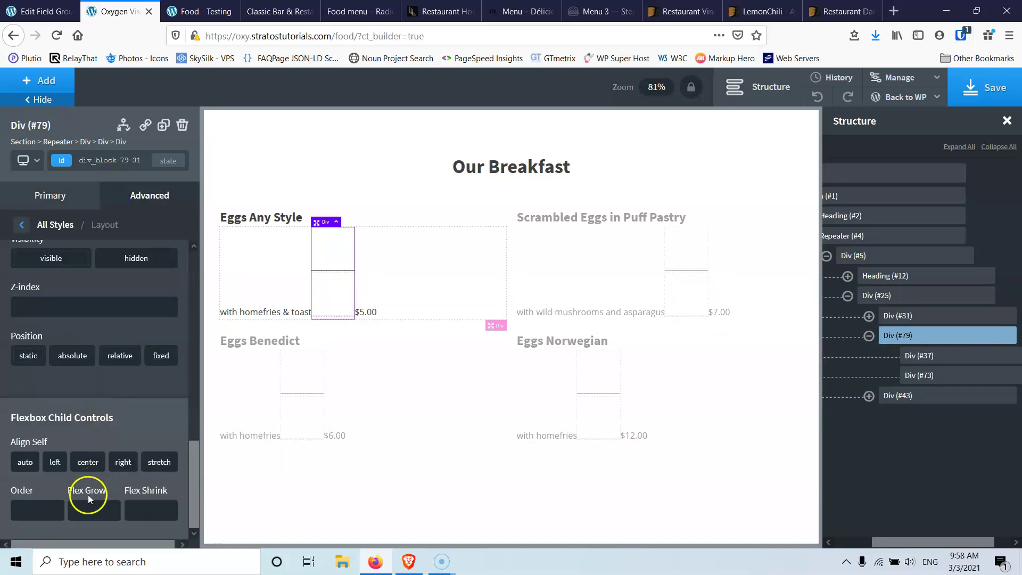
pyautogui.write('1')
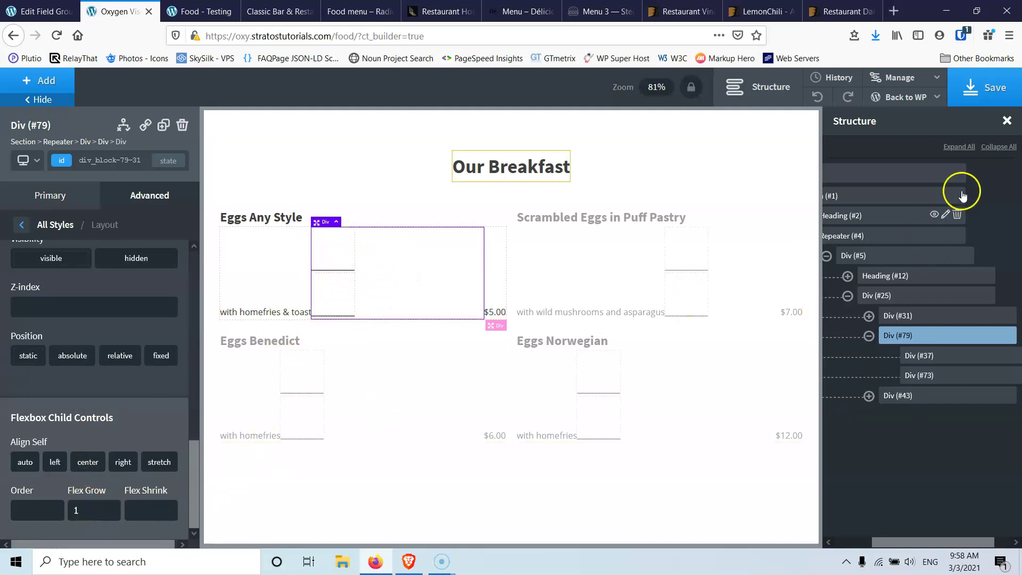
# Step: Save the page, reload the live Food page to check the lines, and return to the builder
pyautogui.click(991, 87)
pyautogui.click(201, 16)
pyautogui.click(61, 37)
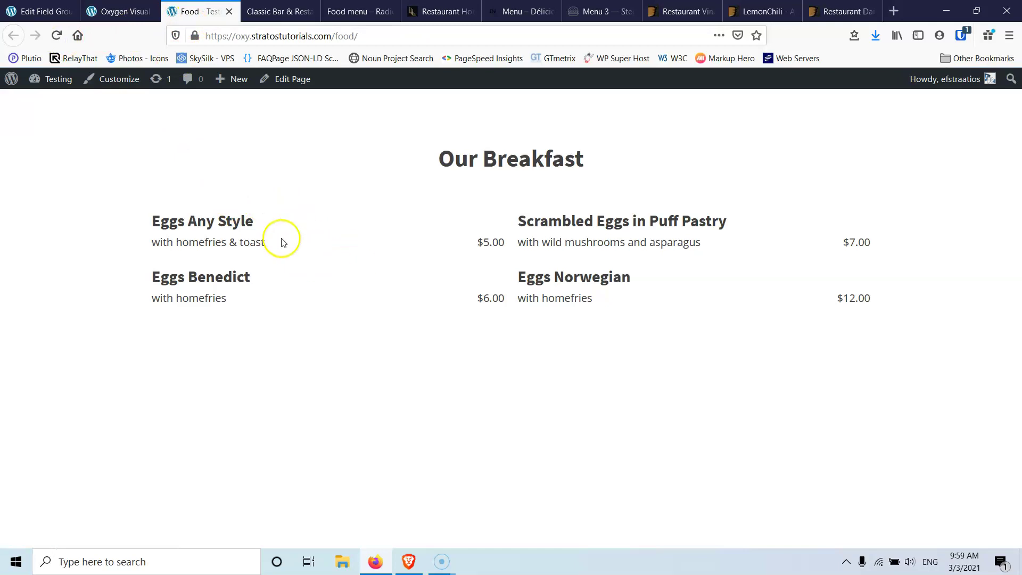
pyautogui.click(120, 13)
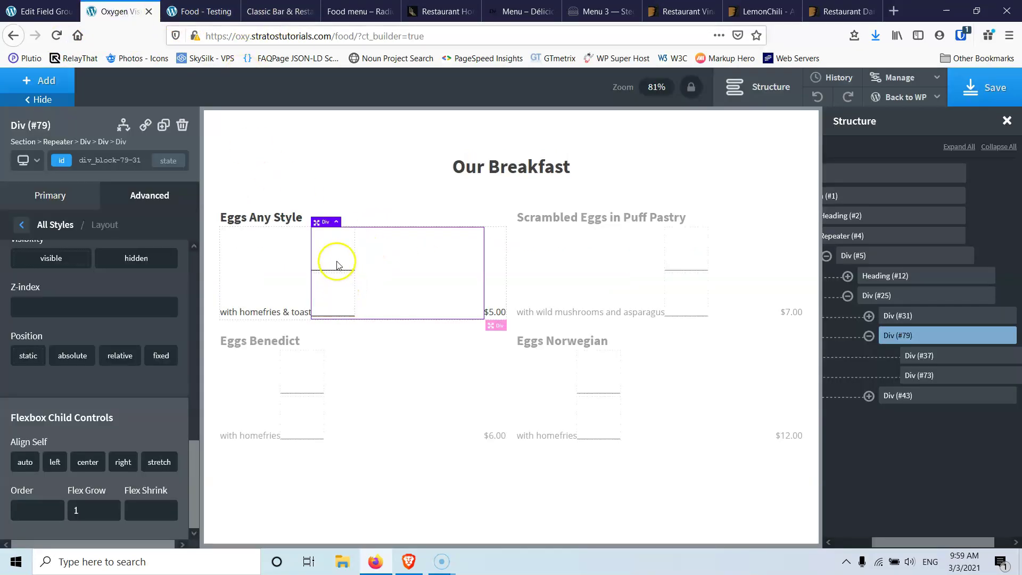
# Step: Set the width of both line divs inside the wrapper, #37 and #73, to 100%
pyautogui.scroll(10, 132, 404)
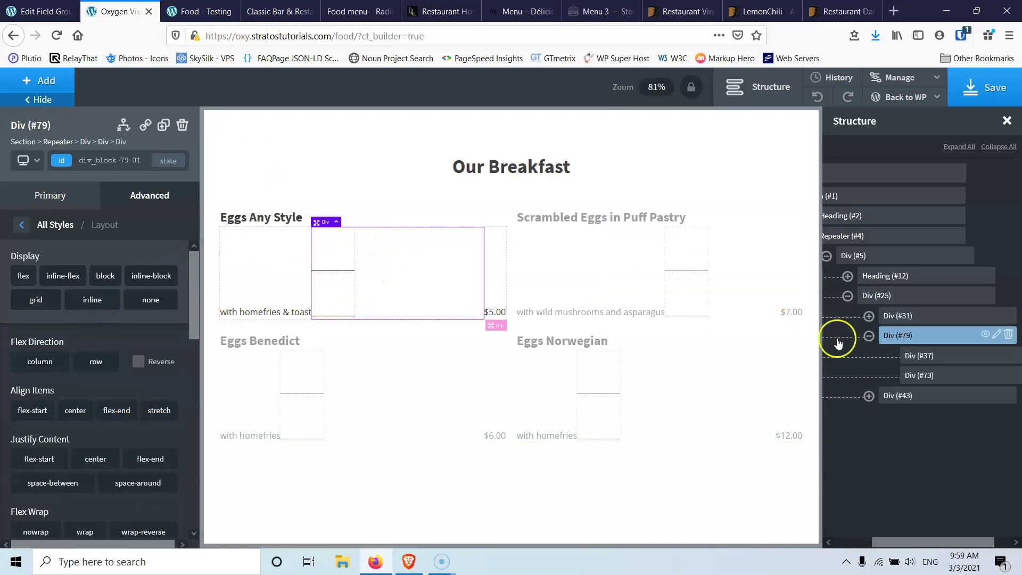
pyautogui.click(943, 356)
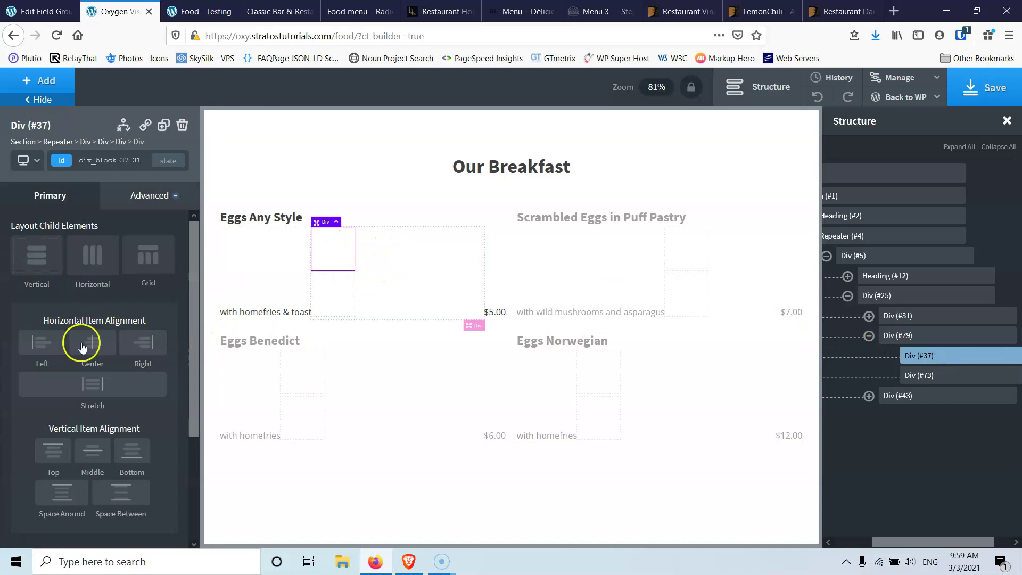
pyautogui.scroll(-3, 80, 341)
pyautogui.click(56, 431)
pyautogui.write('100')
pyautogui.click(168, 426)
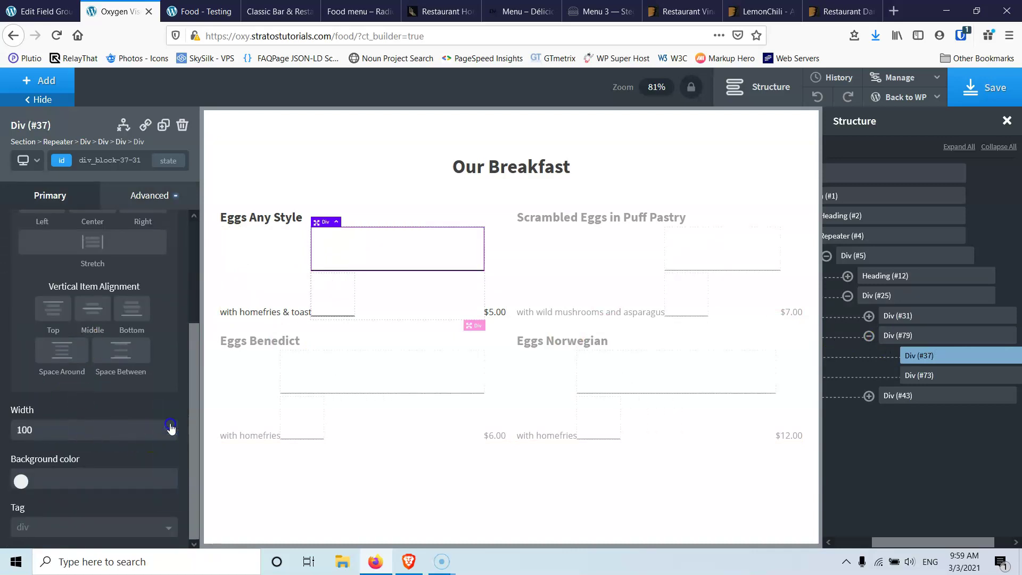
pyautogui.click(927, 378)
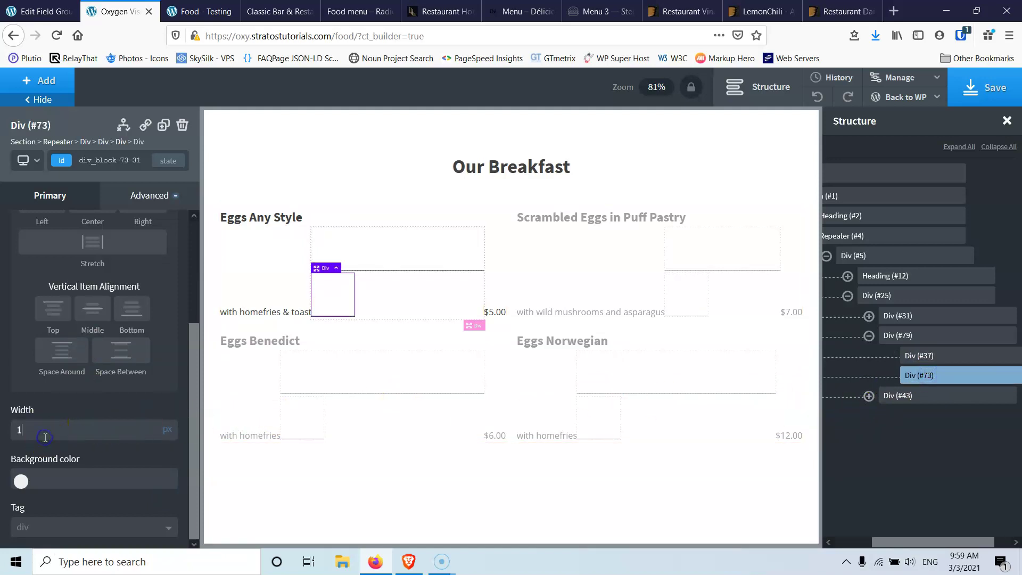
pyautogui.click(169, 426)
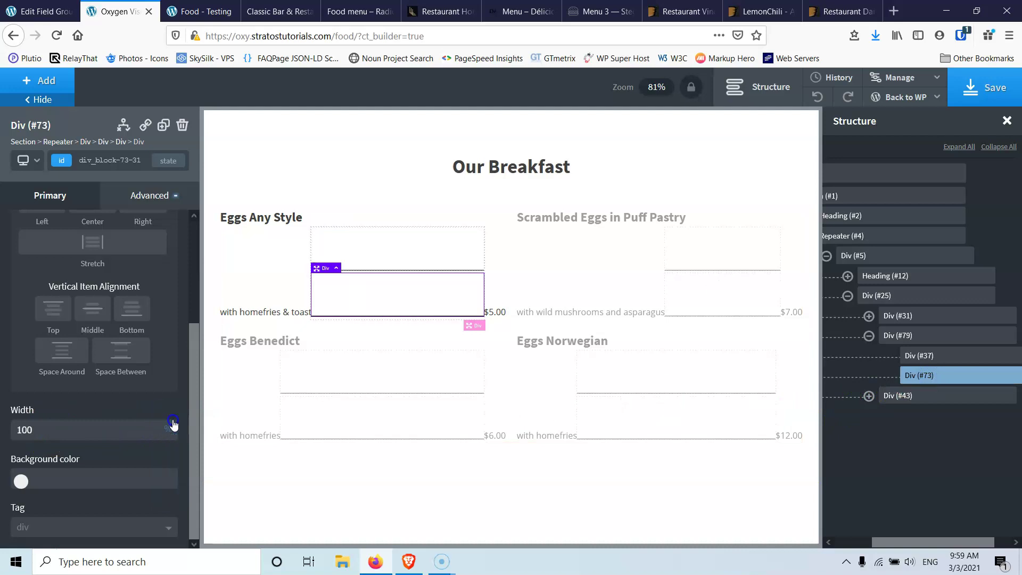
# Step: Save the double-line layout and reload the live Food page to check it
pyautogui.click(985, 88)
pyautogui.click(198, 12)
pyautogui.click(55, 35)
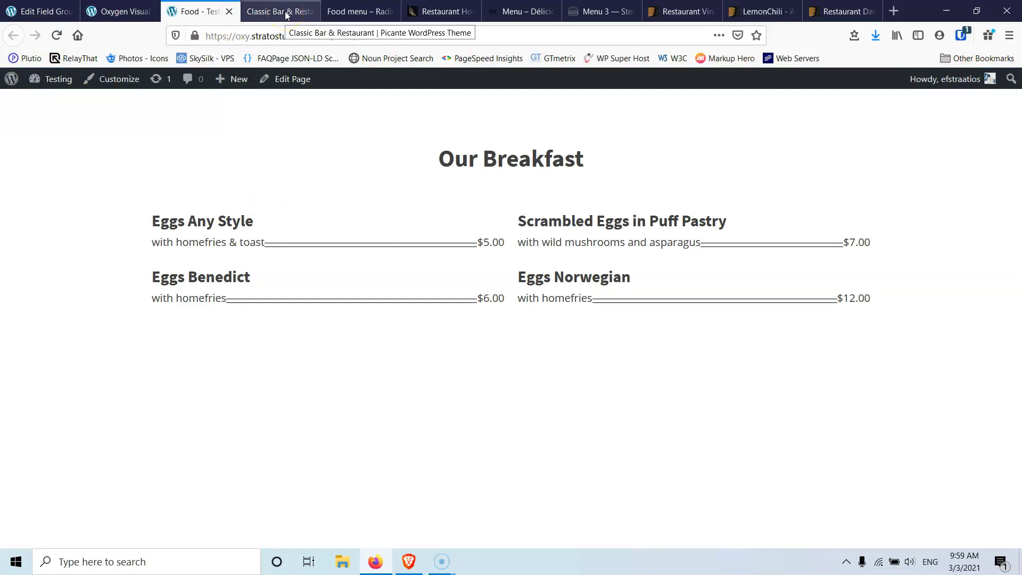
# Step: Examine the menu line styles on the Laurent, Délicious, Stego, Restaurant Vincent and LemonChili demos, closing each of the first four after viewing
pyautogui.click(445, 9)
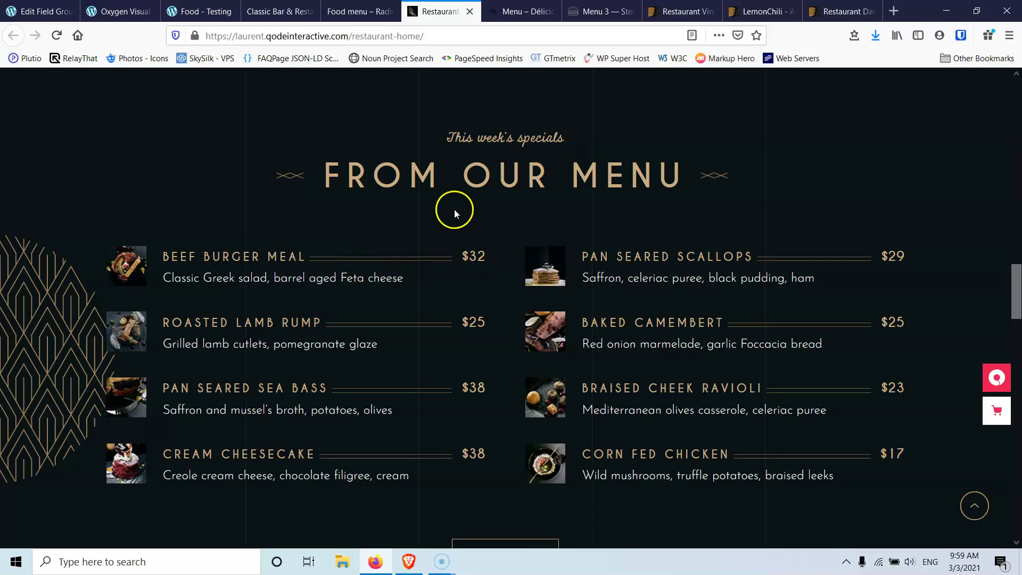
pyautogui.scroll(-6, 463, 306)
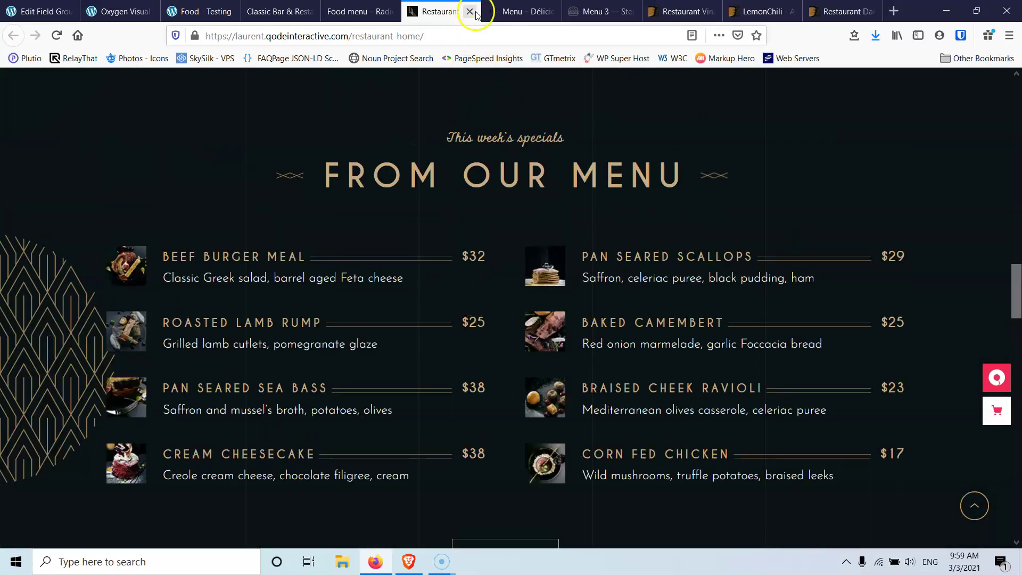
pyautogui.click(474, 12)
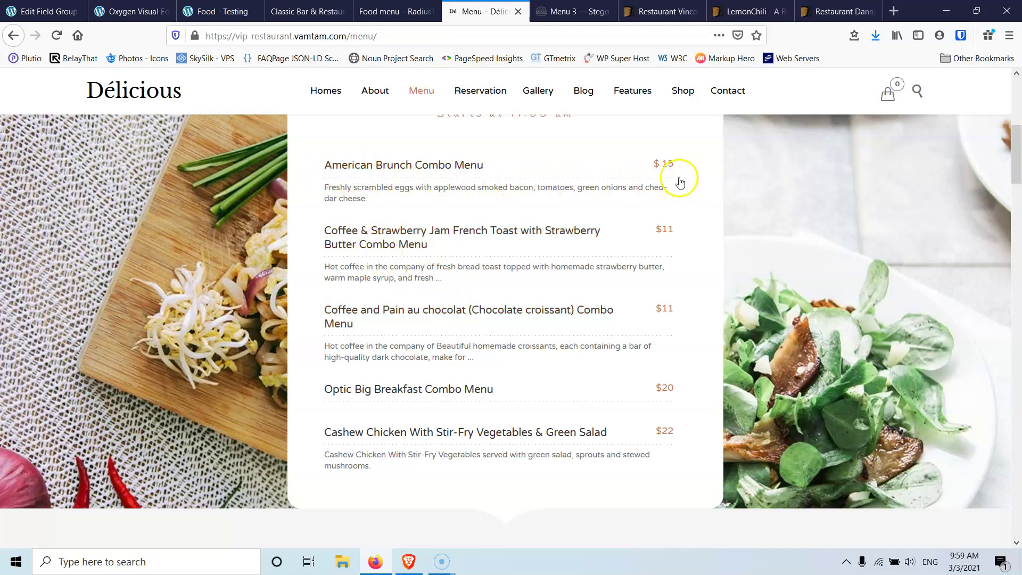
pyautogui.click(518, 11)
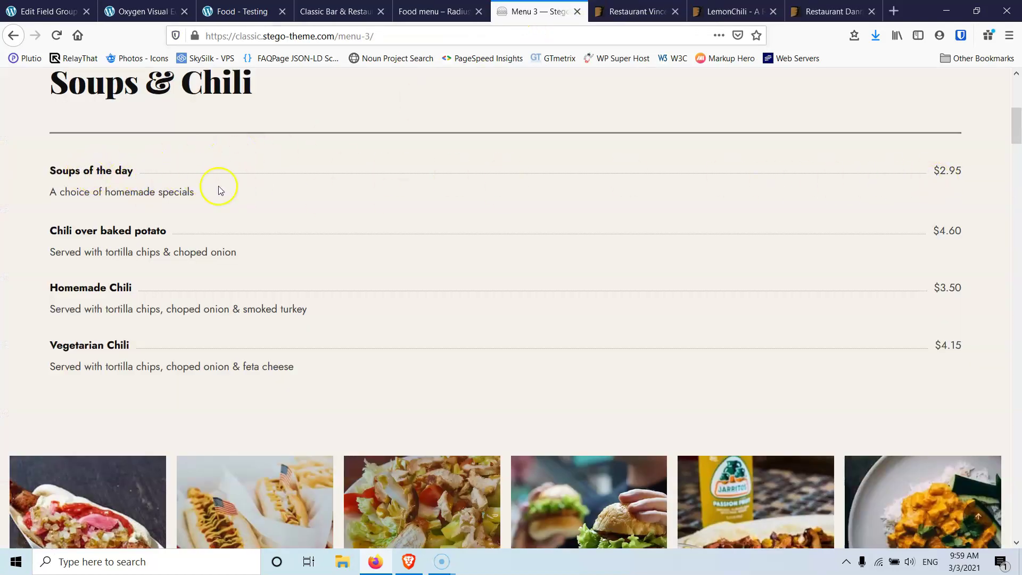
pyautogui.click(577, 11)
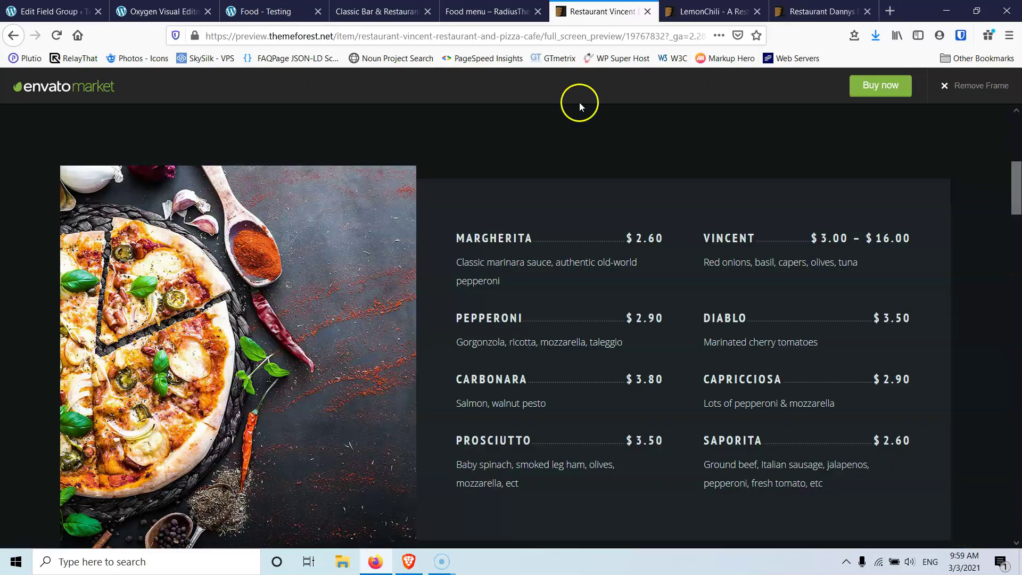
pyautogui.click(652, 11)
pyautogui.scroll(-4, 577, 252)
pyautogui.scroll(4, 577, 253)
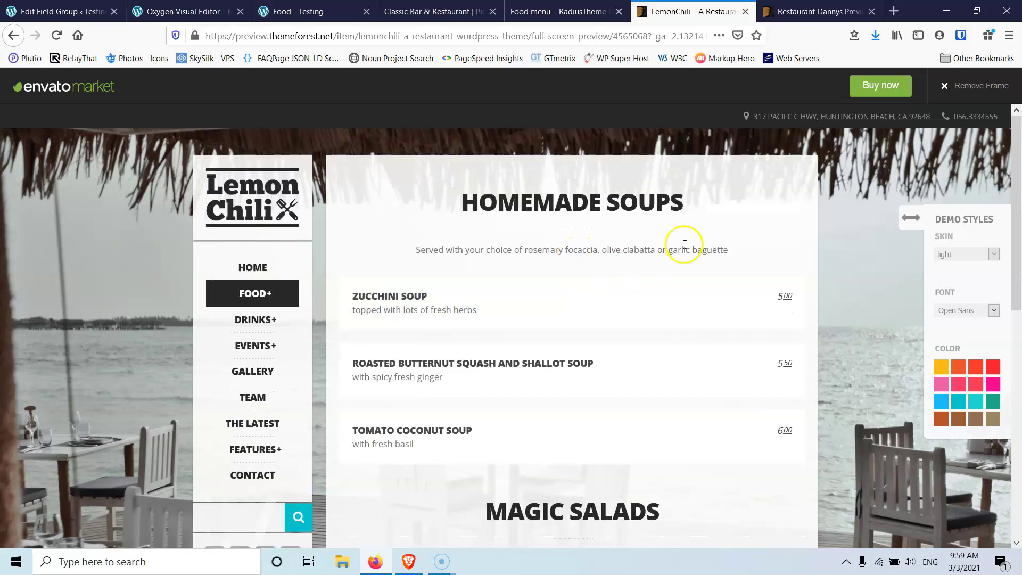
# Step: Close the LemonChili, Restaurant Dannys and RadiusTheme food menu demo pages after viewing their menu styles
pyautogui.click(745, 12)
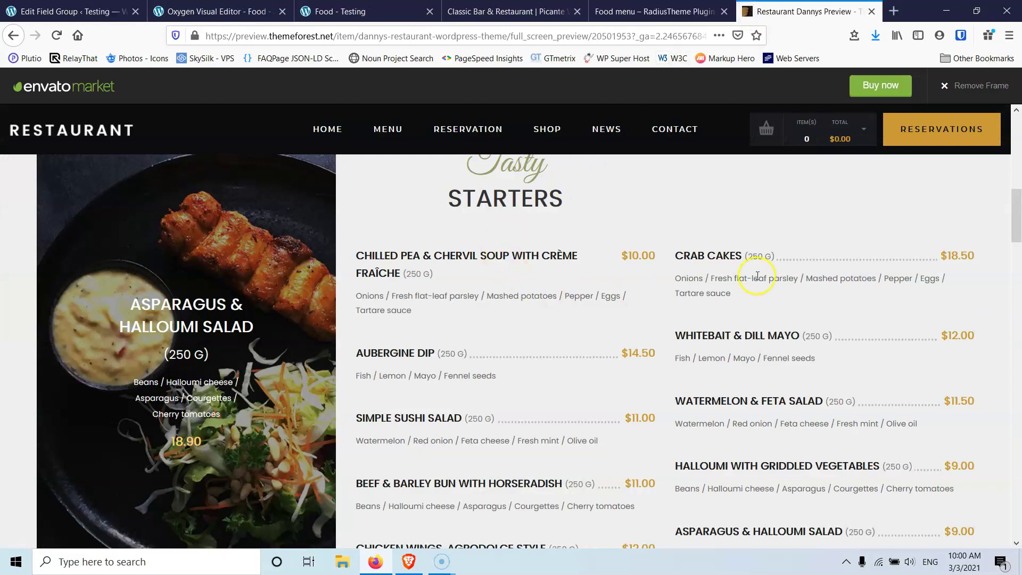
pyautogui.click(871, 11)
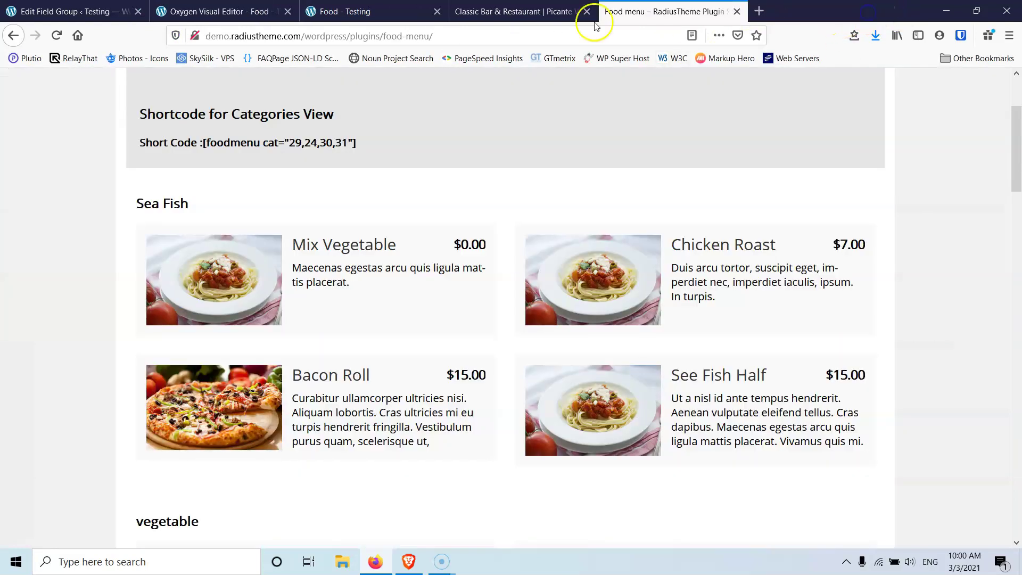
pyautogui.click(737, 12)
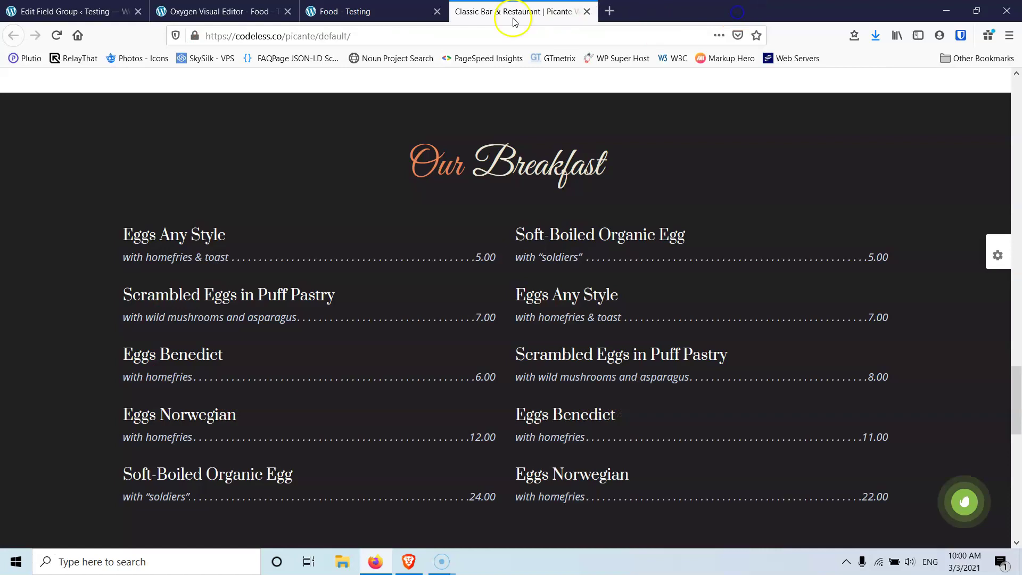
# Step: Switch from the Picante demo through the Oxygen builder to the live Food page and reload it to check the double lines
pyautogui.click(259, 6)
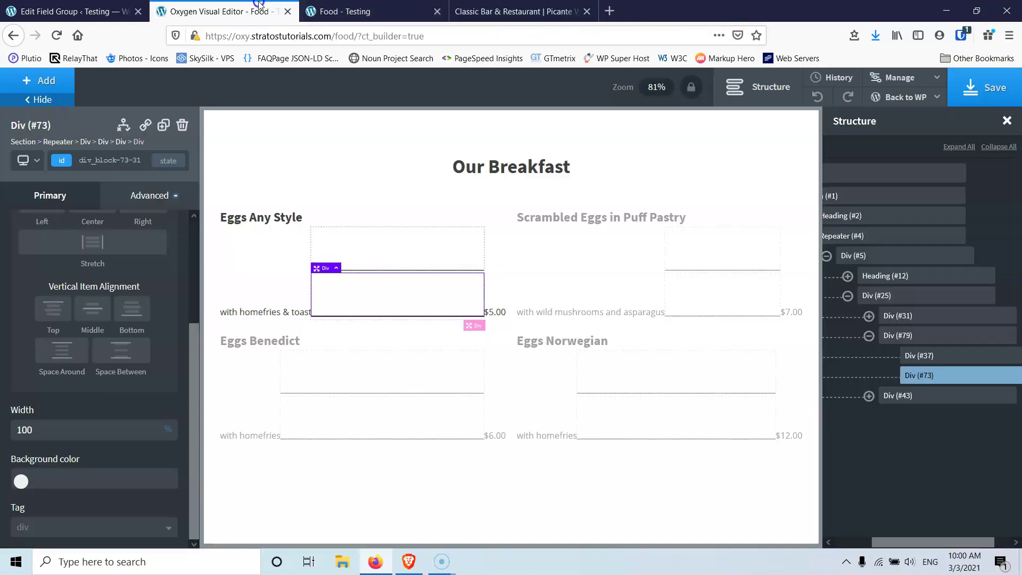
pyautogui.click(375, 19)
pyautogui.click(57, 36)
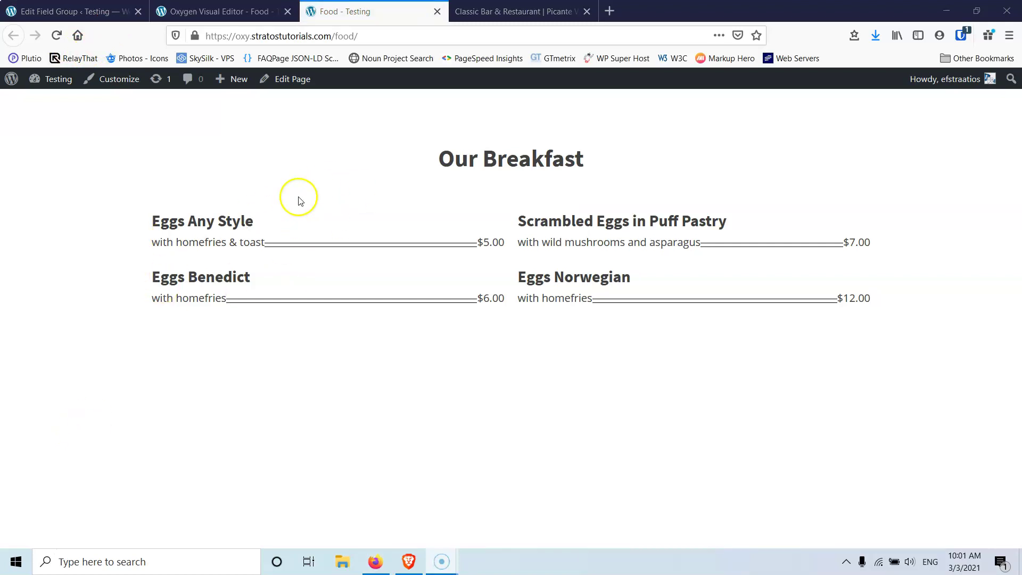
# Step: Return to the Oxygen builder and select Repeater (#4) and its item container, Div (#5), in the page structure
pyautogui.click(213, 15)
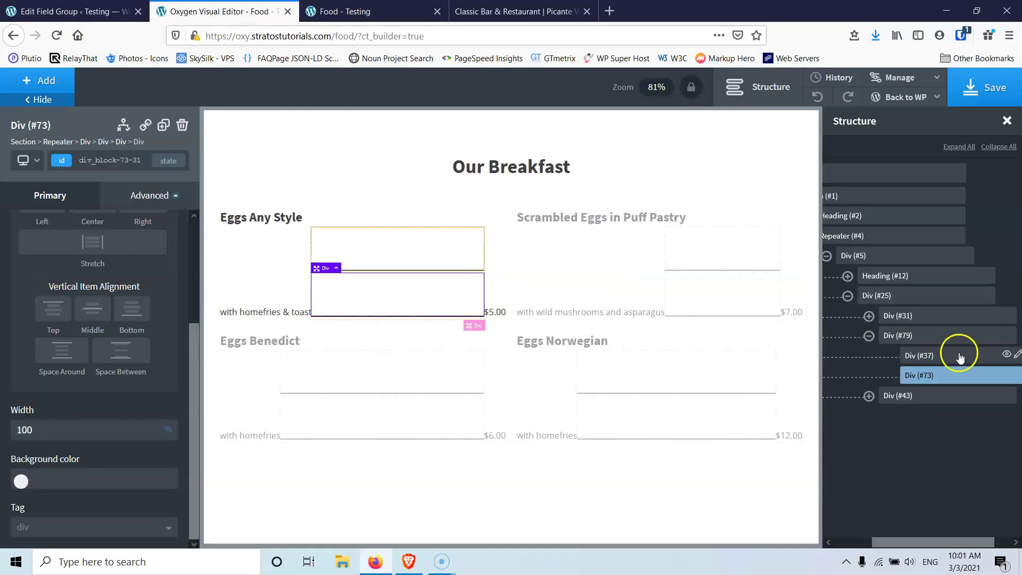
pyautogui.click(876, 235)
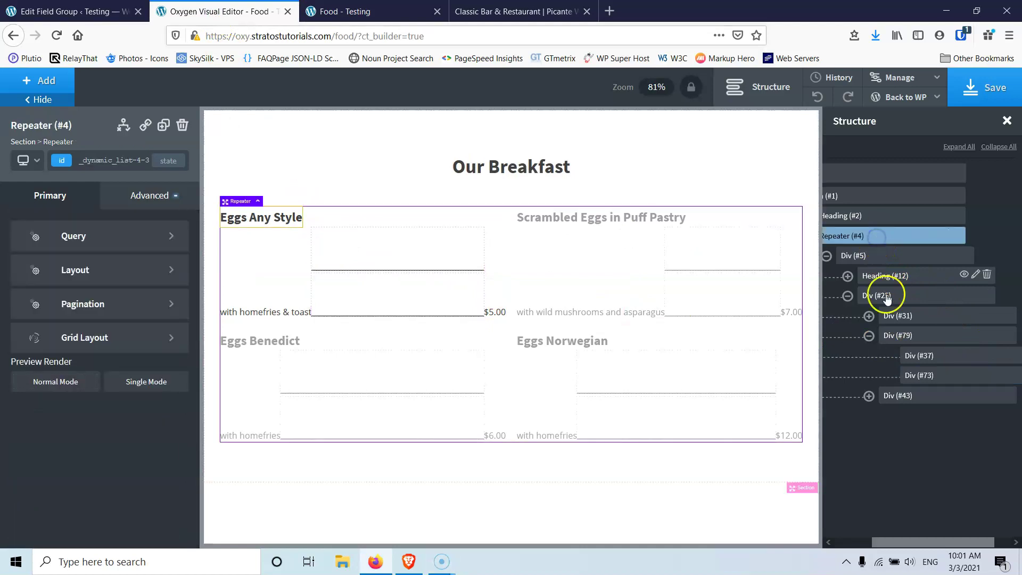
pyautogui.moveTo(887, 540); pyautogui.dragTo(848, 540)
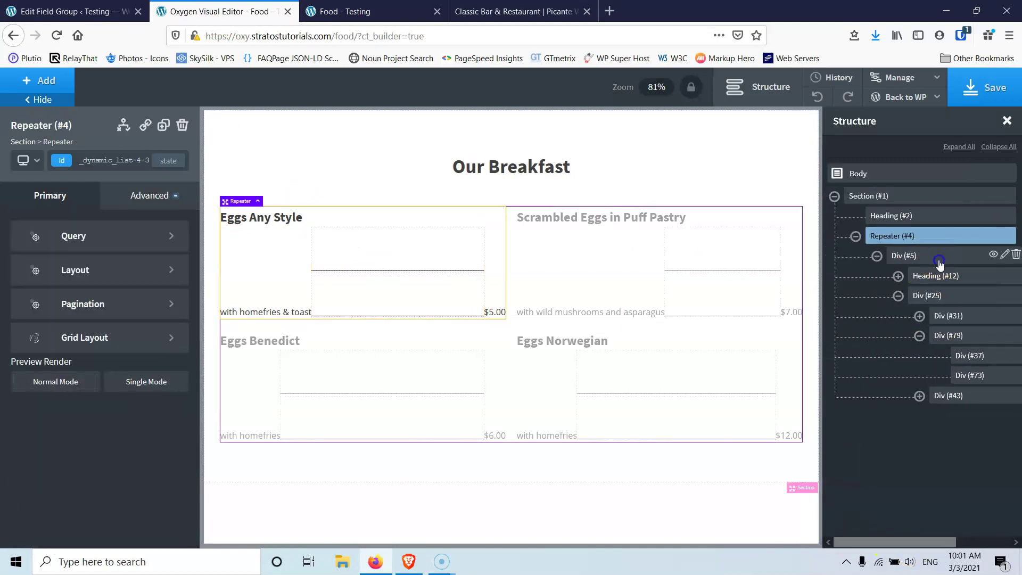
pyautogui.click(939, 258)
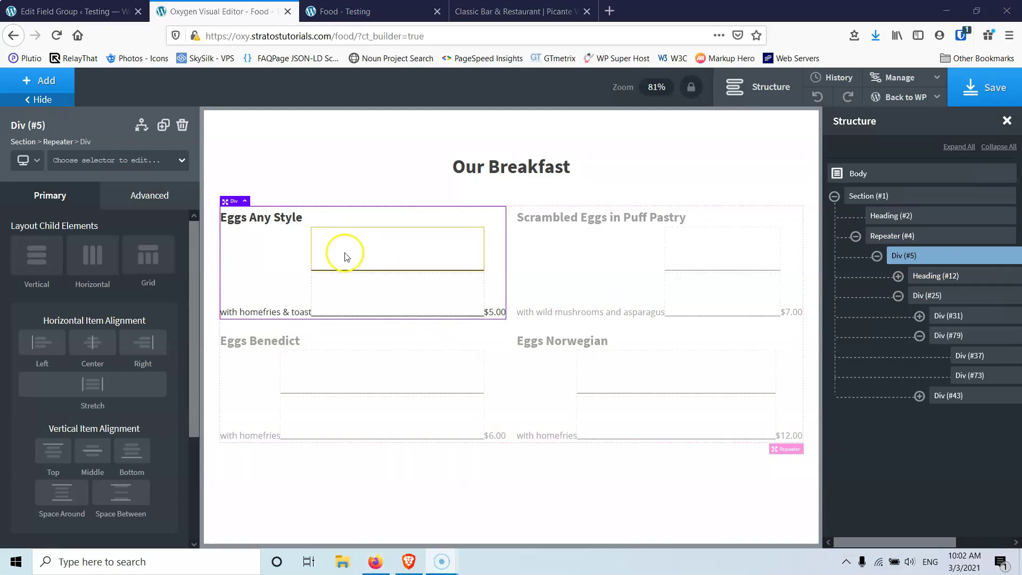
# Step: View the menu items on the live Food page and open a blank browser tab for a web search
pyautogui.click(366, 14)
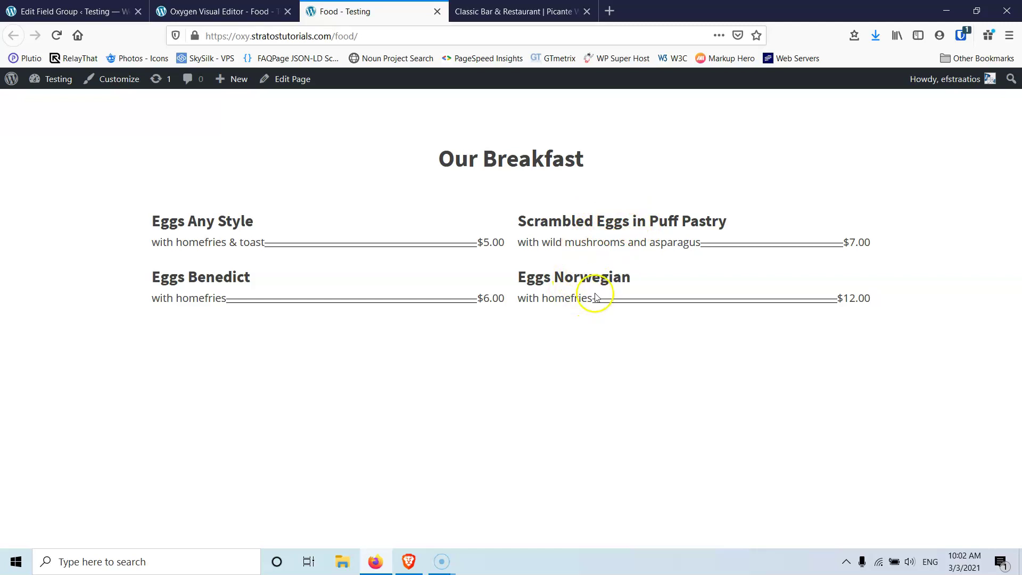
pyautogui.click(609, 11)
pyautogui.click(590, 42)
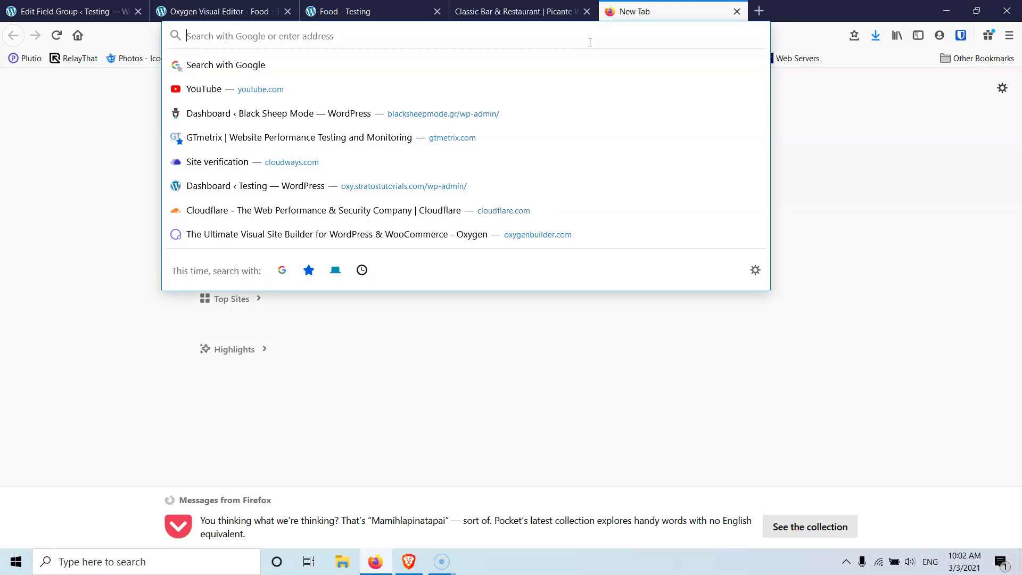
# Step: In the Oxygen builder, choose the div_block-5-31 ID selector of Div (#5) and list its available states
pyautogui.click(229, 10)
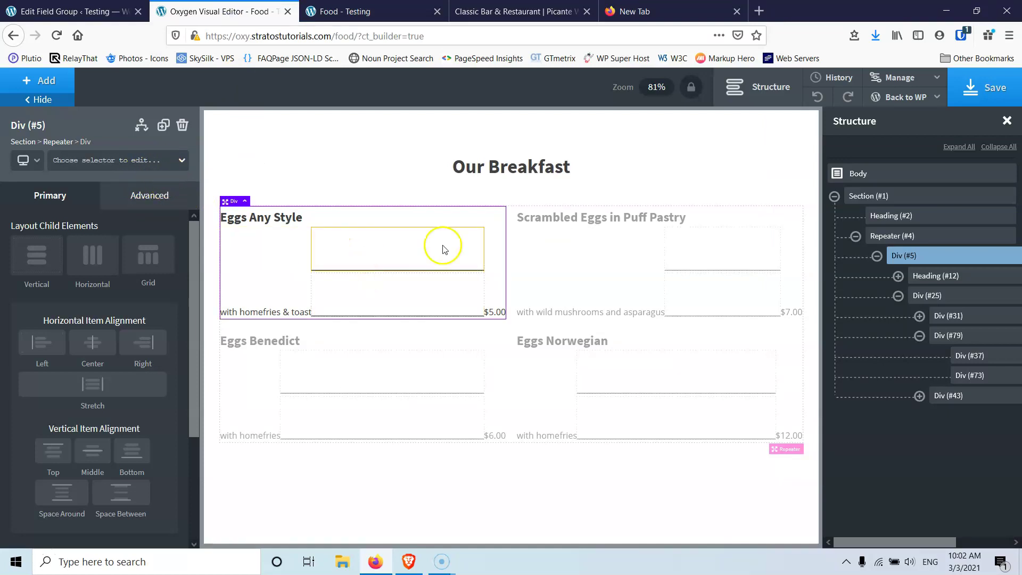
pyautogui.click(940, 241)
pyautogui.click(941, 256)
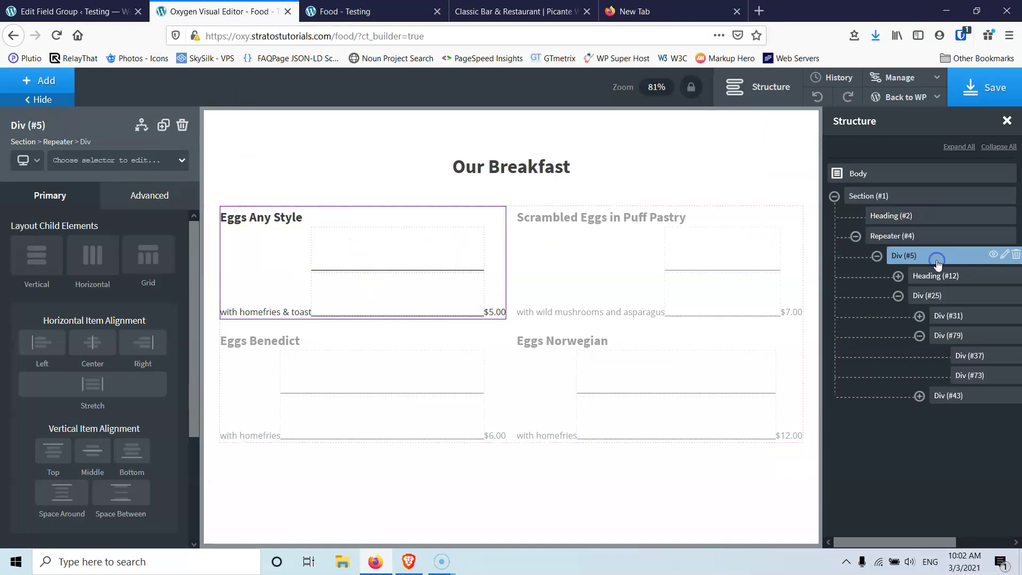
pyautogui.click(135, 168)
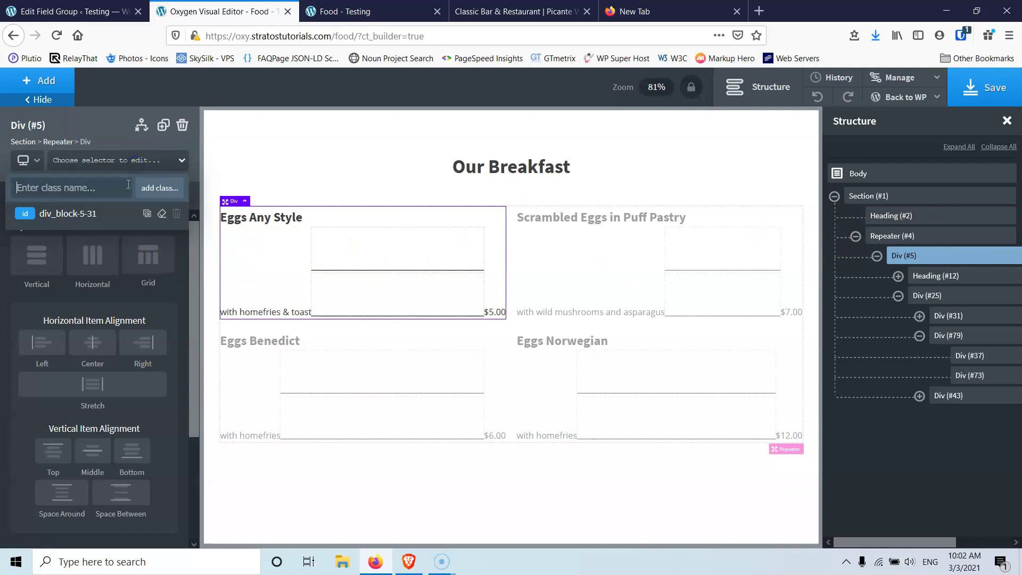
pyautogui.click(85, 210)
pyautogui.click(167, 161)
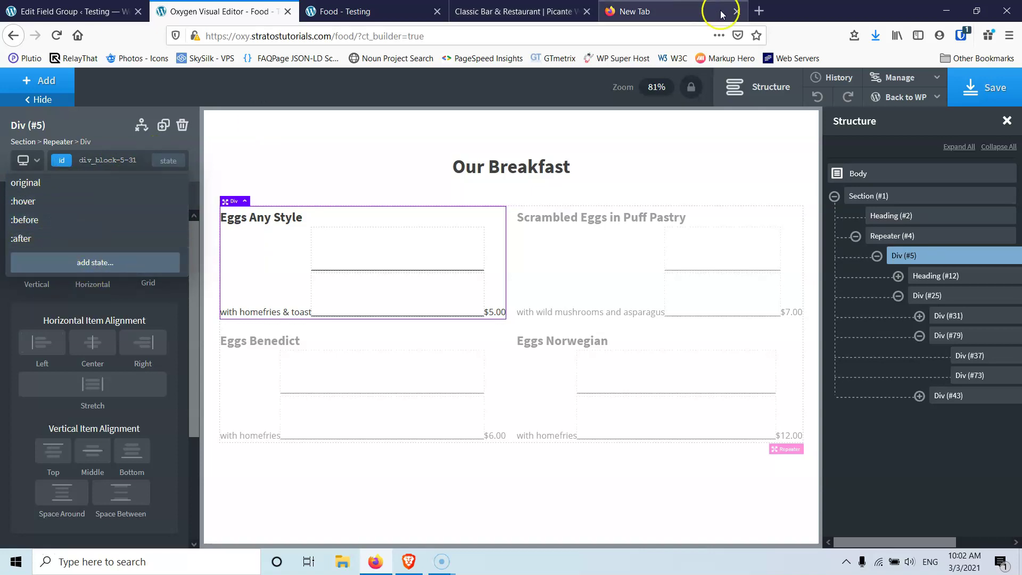
# Step: Search Google for "psudo css" and open the W3Schools CSS Pseudo-classes result in a separate tab
pyautogui.click(694, 7)
pyautogui.click(487, 31)
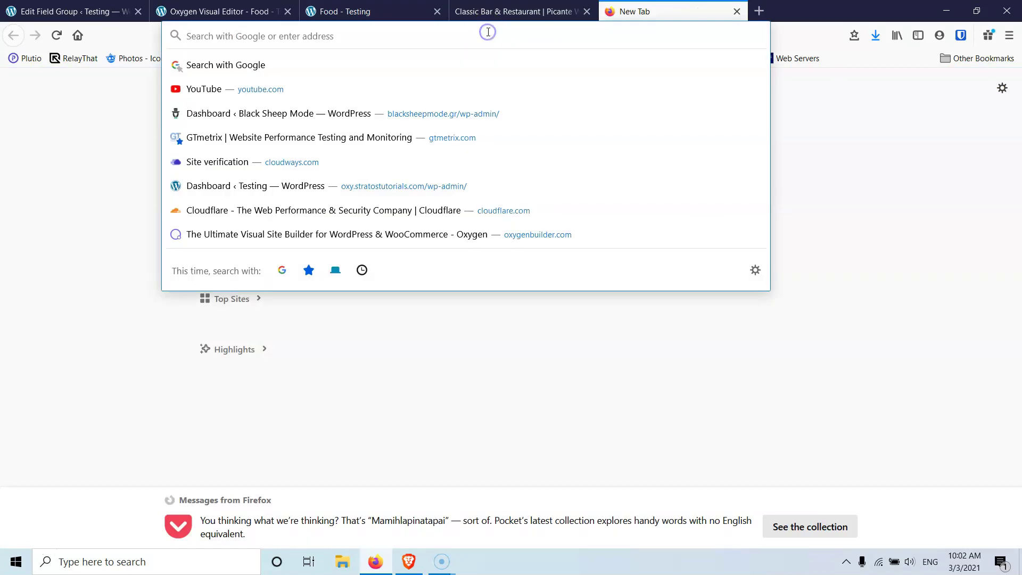
pyautogui.write('psudo')
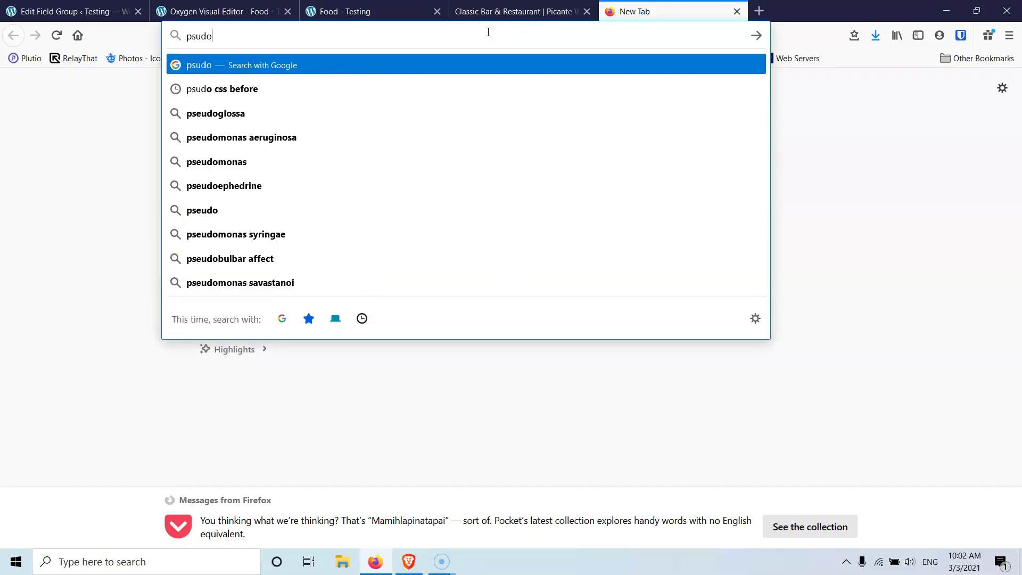
pyautogui.write(' css')
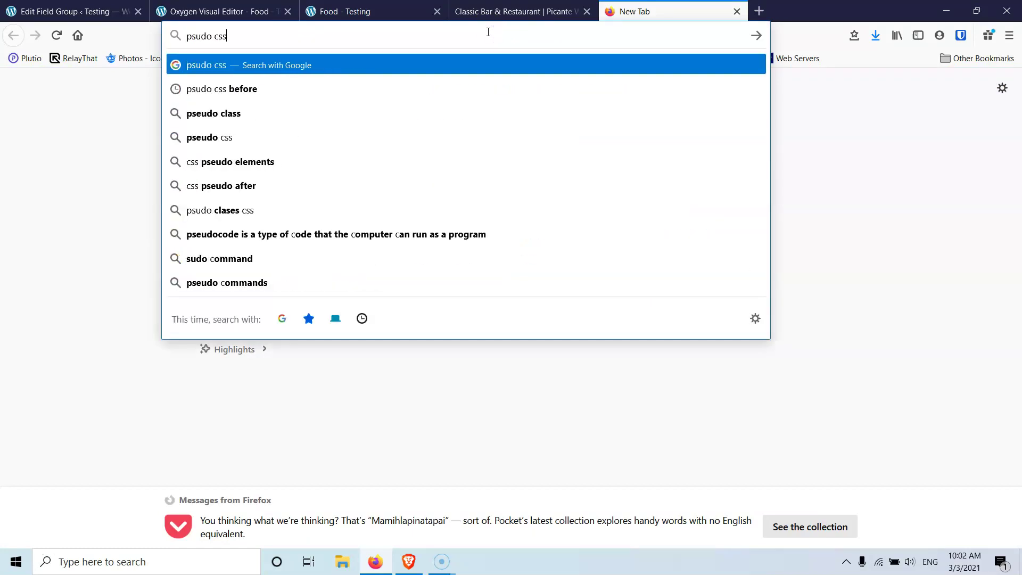
pyautogui.press('Return')
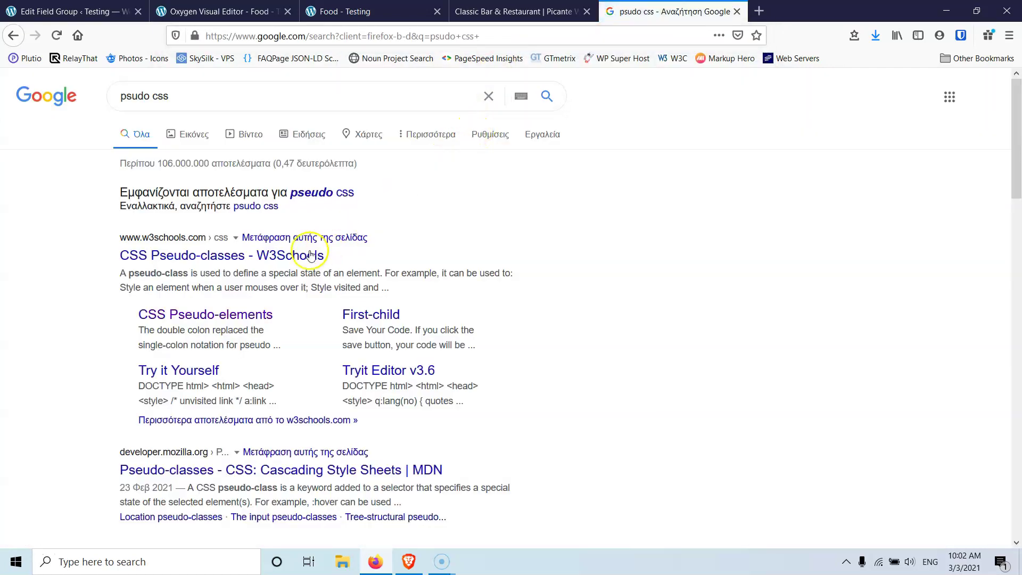
pyautogui.rightClick(221, 254)
pyautogui.click(246, 261)
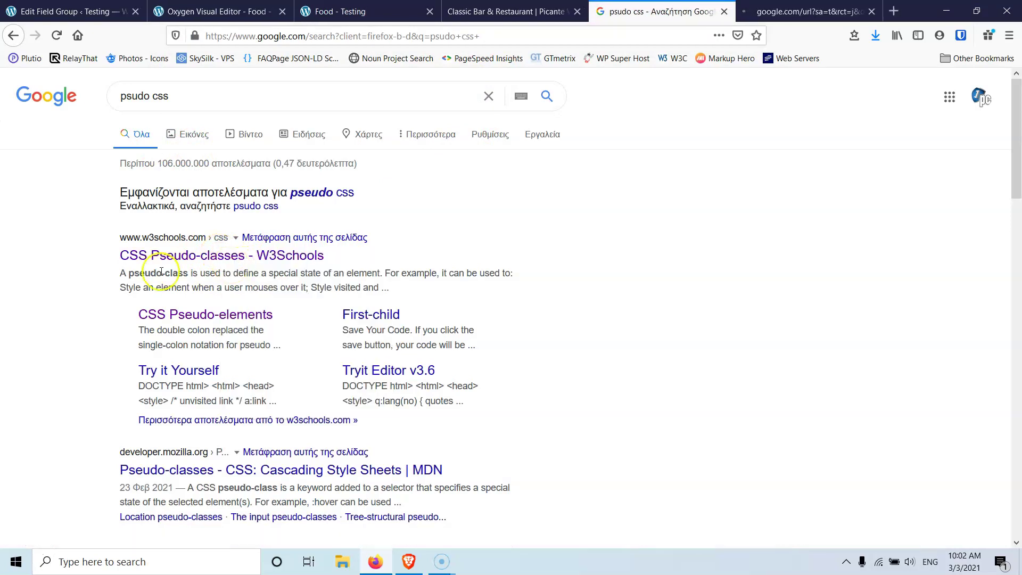
pyautogui.click(785, 11)
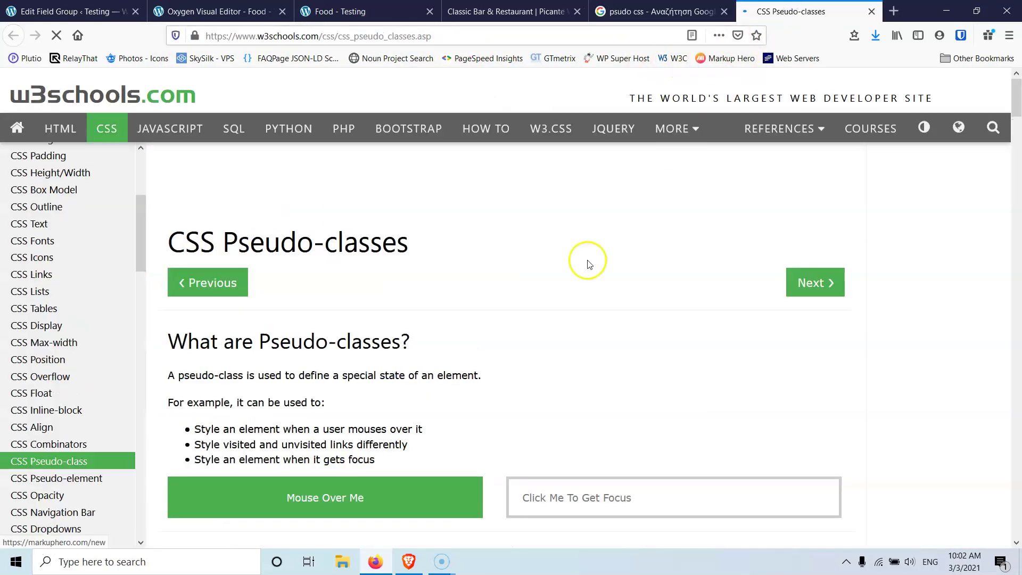
# Step: Examine the W3Schools page's anchor pseudo-class examples and its reference tables of all CSS pseudo-classes and pseudo-elements
pyautogui.scroll(-10, 550, 304)
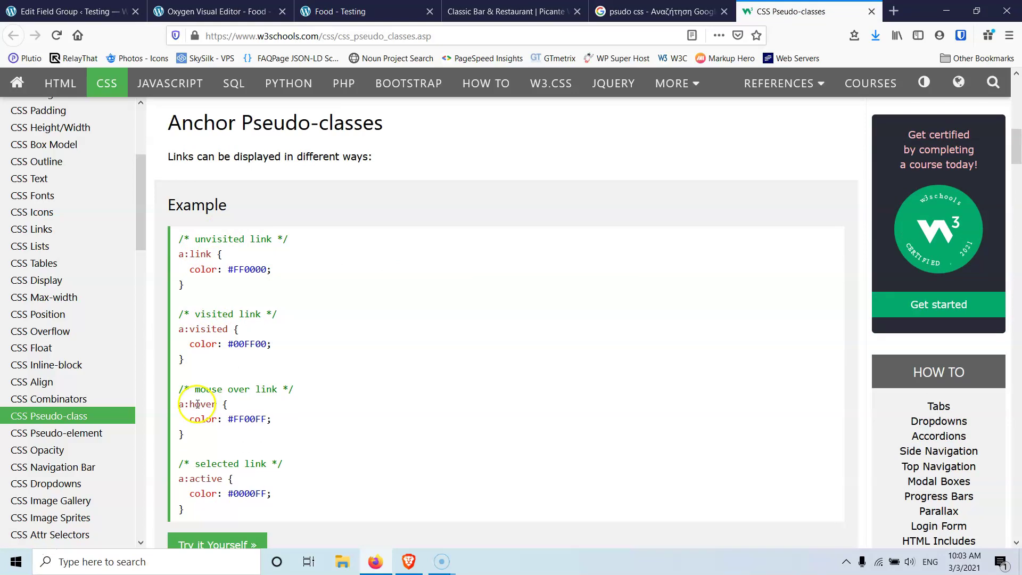
pyautogui.scroll(-2, 196, 397)
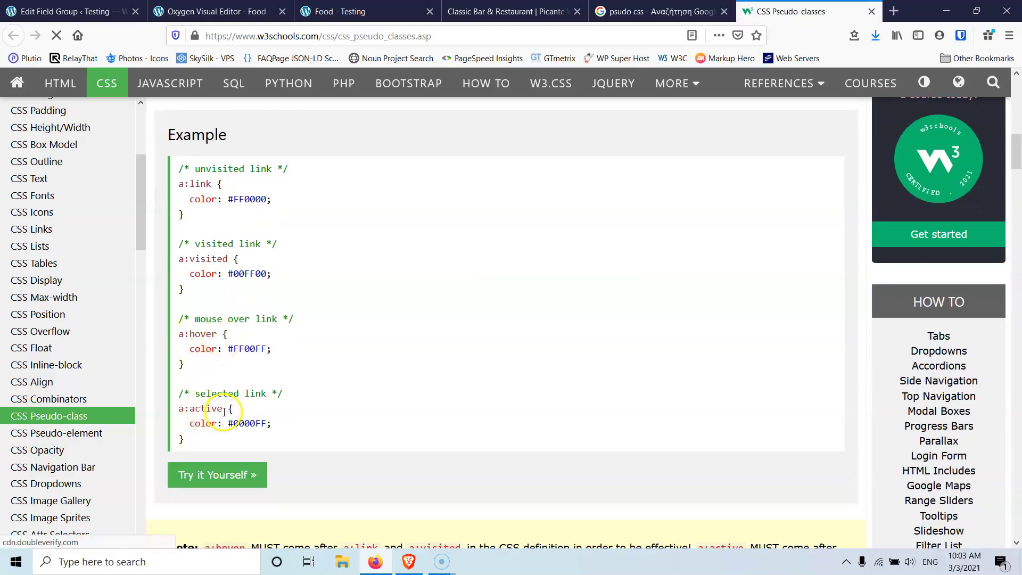
pyautogui.scroll(-2, 221, 411)
pyautogui.scroll(-15, 275, 373)
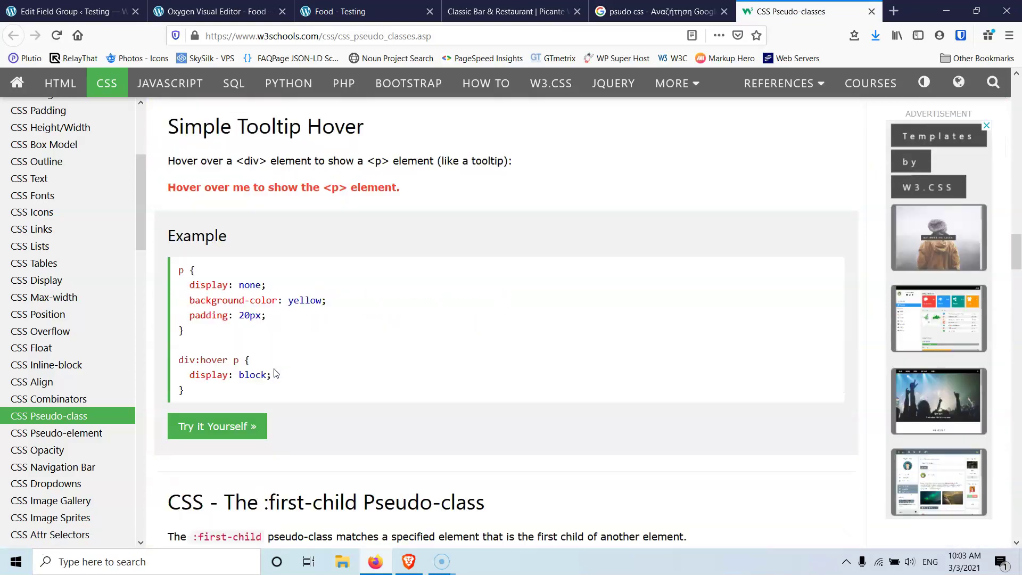
pyautogui.scroll(-15, 274, 367)
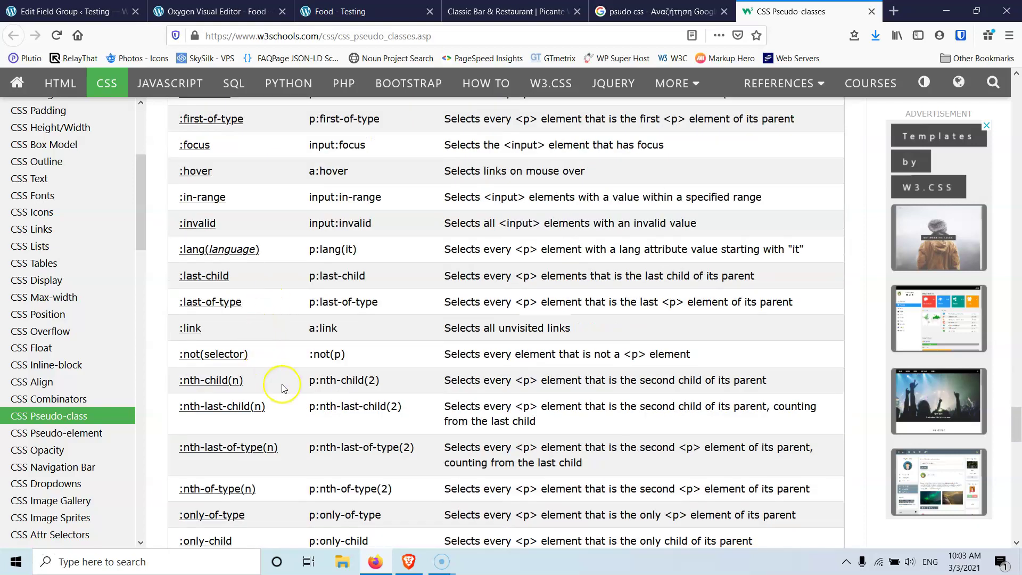
pyautogui.scroll(-10, 282, 389)
pyautogui.scroll(7, 280, 372)
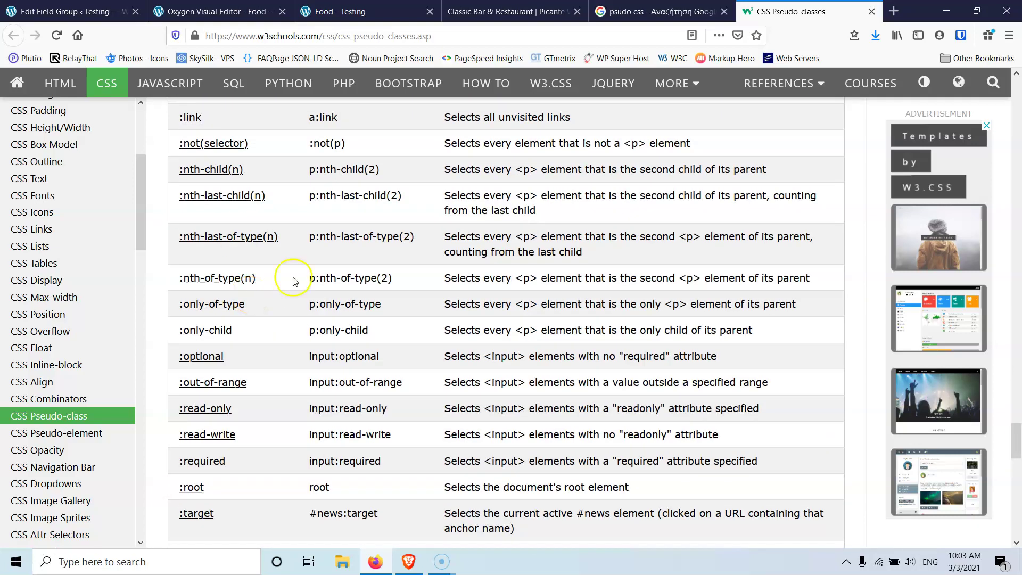
pyautogui.scroll(15, 260, 324)
pyautogui.scroll(-12, 258, 326)
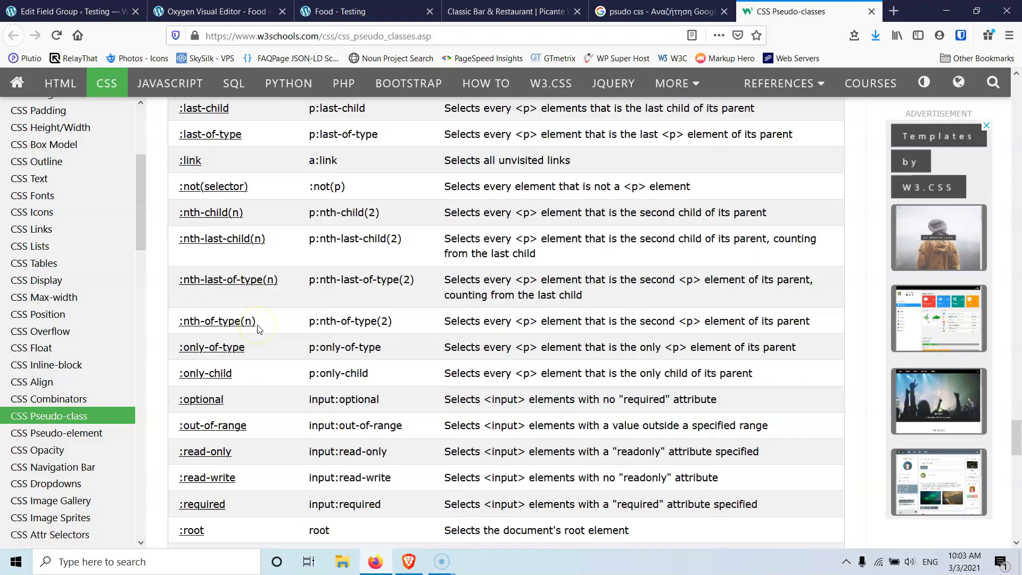
pyautogui.scroll(-11, 258, 326)
pyautogui.scroll(4, 258, 292)
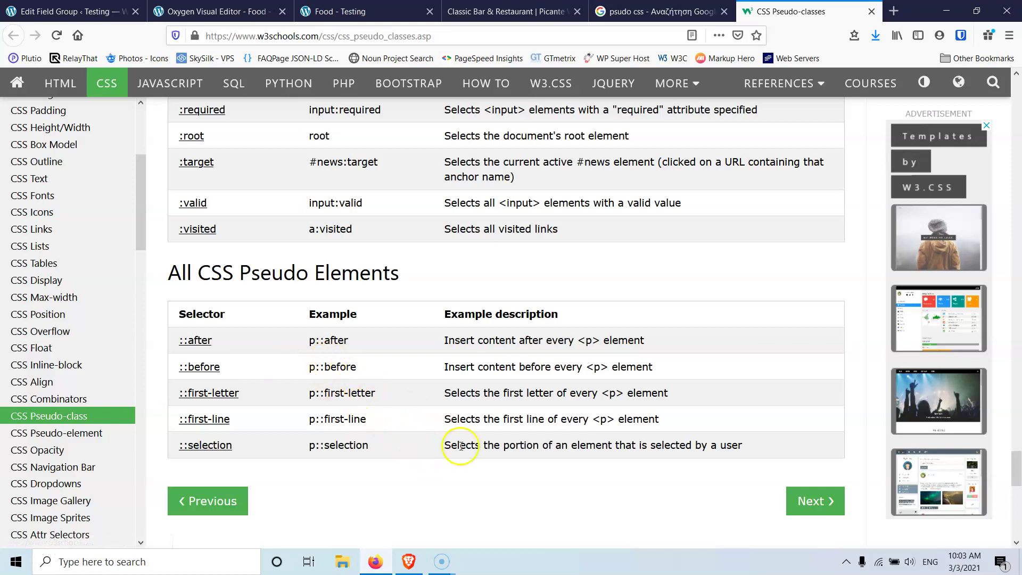
pyautogui.scroll(12, 460, 445)
# Step: Search Google for "css pseudo class table" and open the HTMLGoodies article on adding color to tables and lists in a separate tab
pyautogui.click(657, 11)
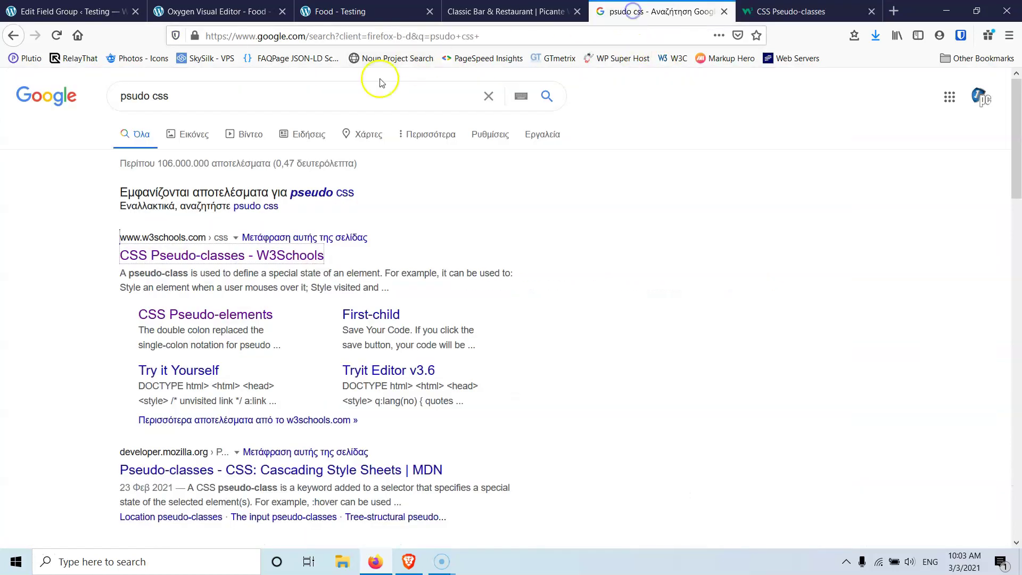
pyautogui.click(215, 96)
pyautogui.write('ta')
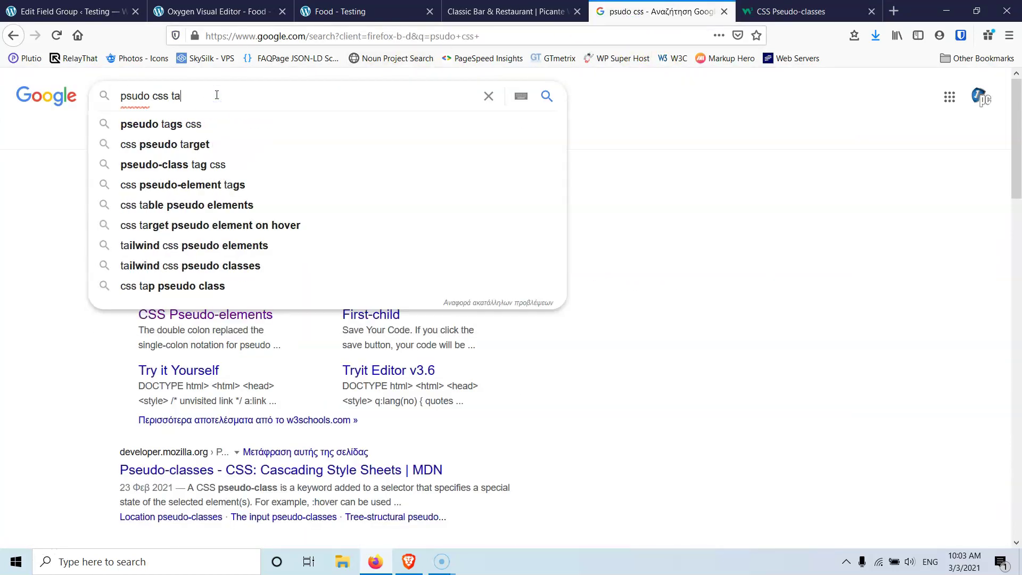
pyautogui.write('ble')
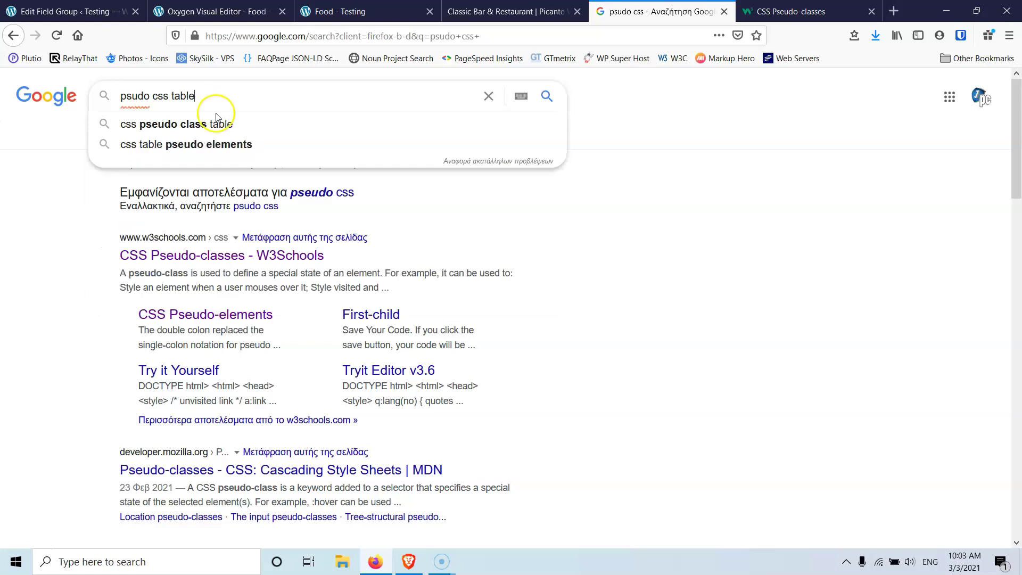
pyautogui.click(216, 123)
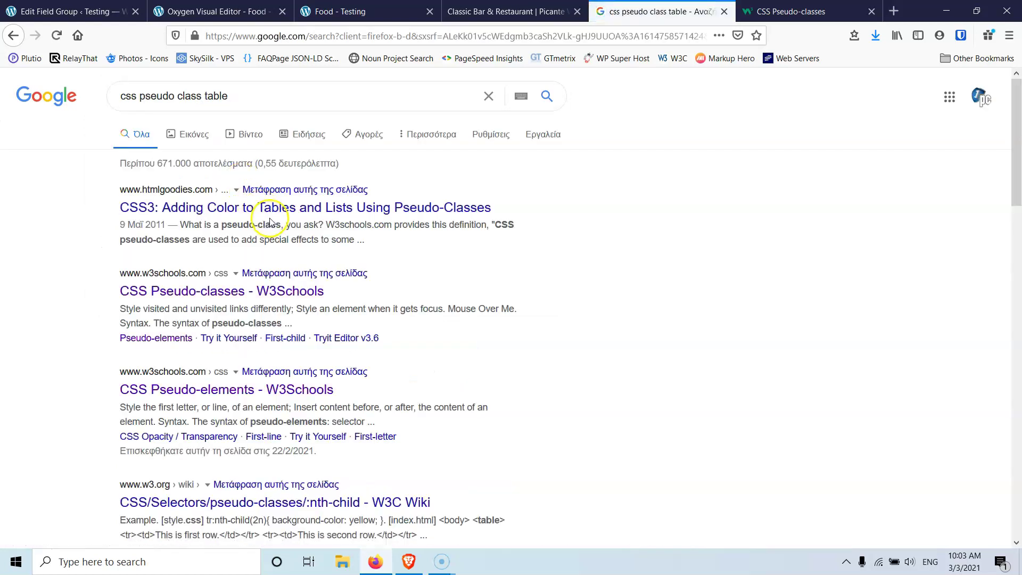
pyautogui.middleClick(277, 209)
pyautogui.click(679, 20)
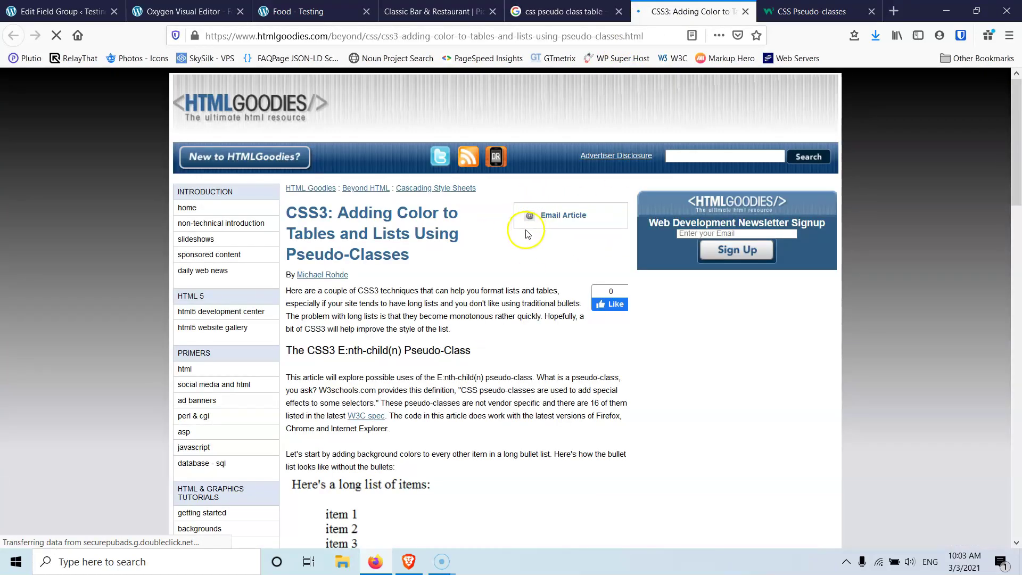
# Step: Examine the HTMLGoodies article's nth-child examples for coloring odd and even list items and table rows
pyautogui.scroll(-4, 527, 235)
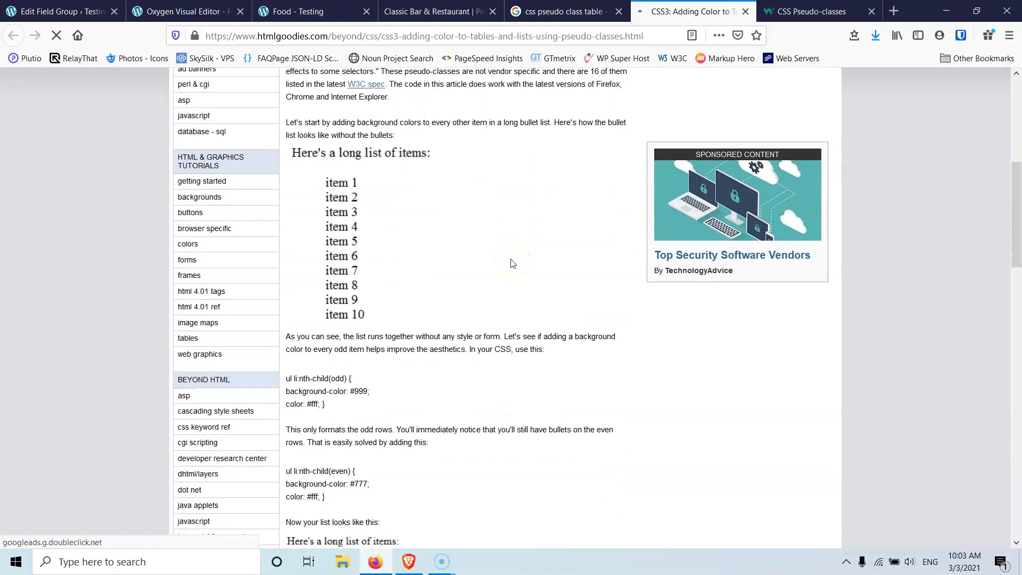
pyautogui.scroll(-5, 513, 263)
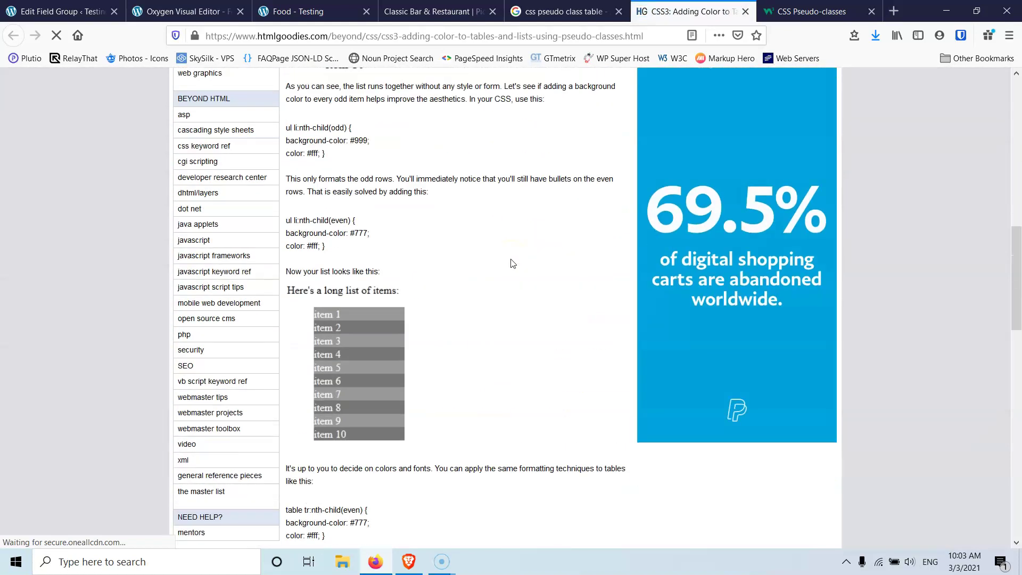
pyautogui.scroll(-4, 513, 263)
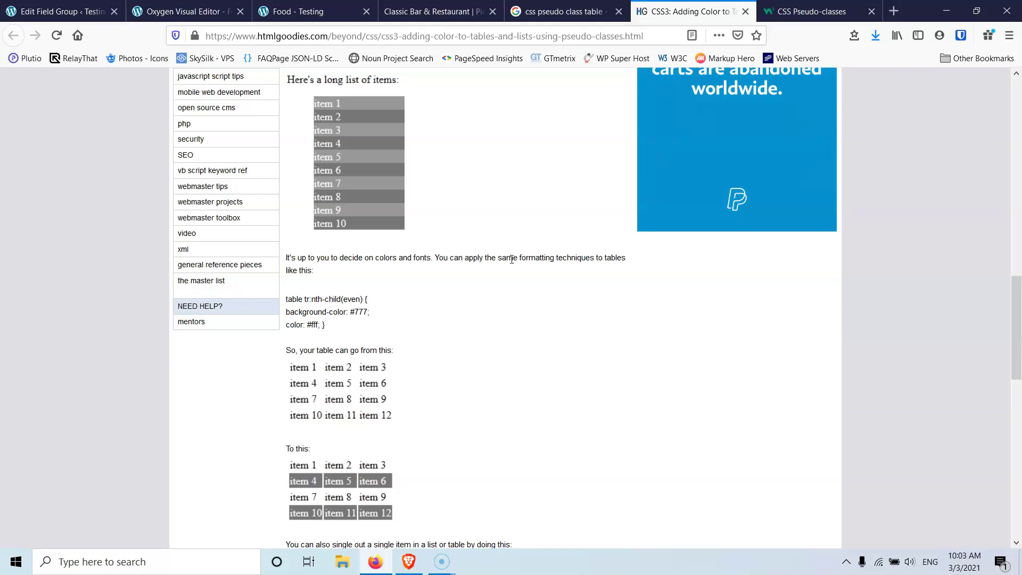
pyautogui.scroll(-2, 511, 261)
pyautogui.scroll(8, 512, 264)
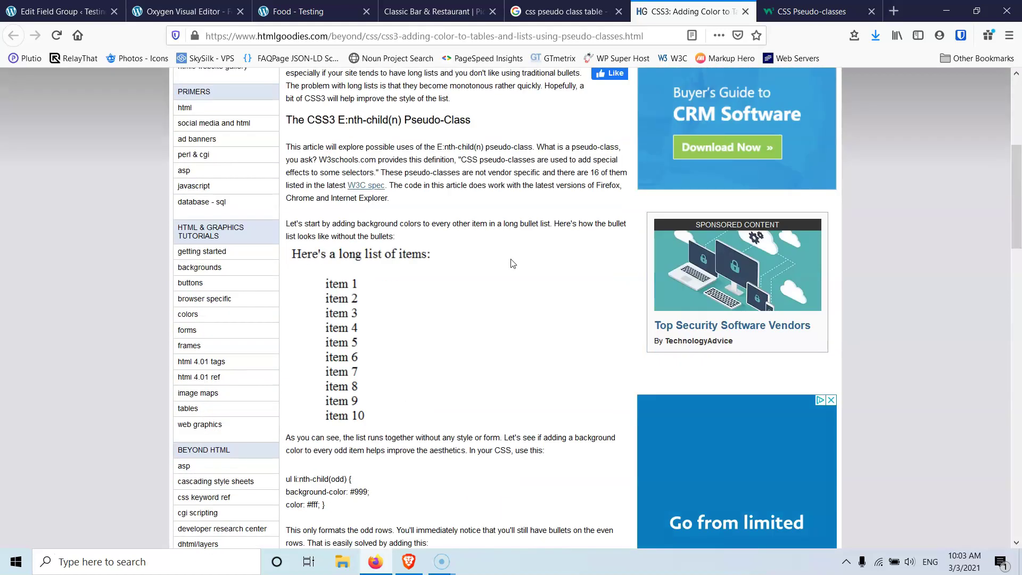
pyautogui.scroll(5, 512, 264)
pyautogui.scroll(-12, 513, 264)
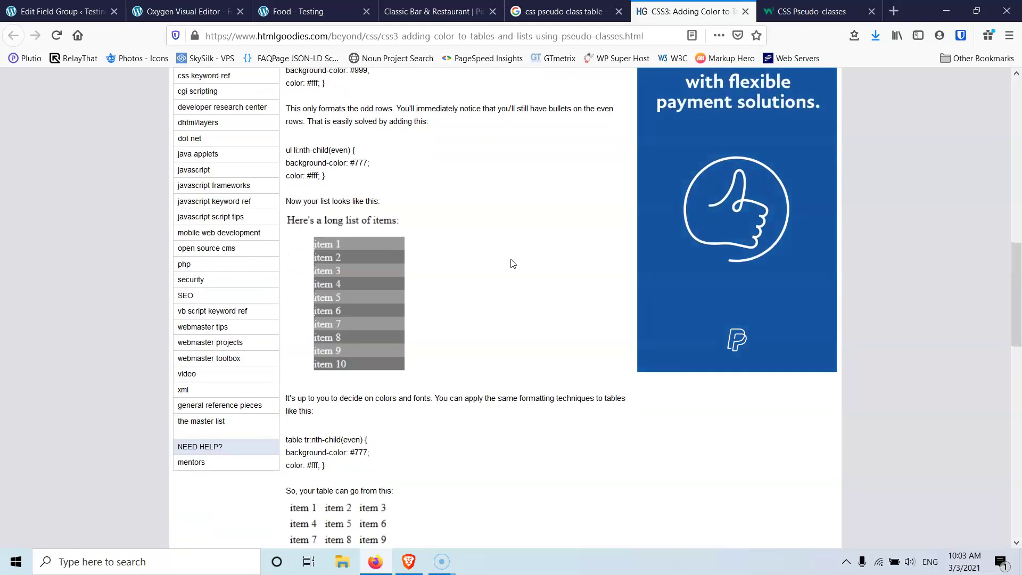
# Step: Copy nth-child(even) from the article's list example and add it as a new state of Div (#5) in the Oxygen builder
pyautogui.moveTo(299, 151); pyautogui.dragTo(351, 151)
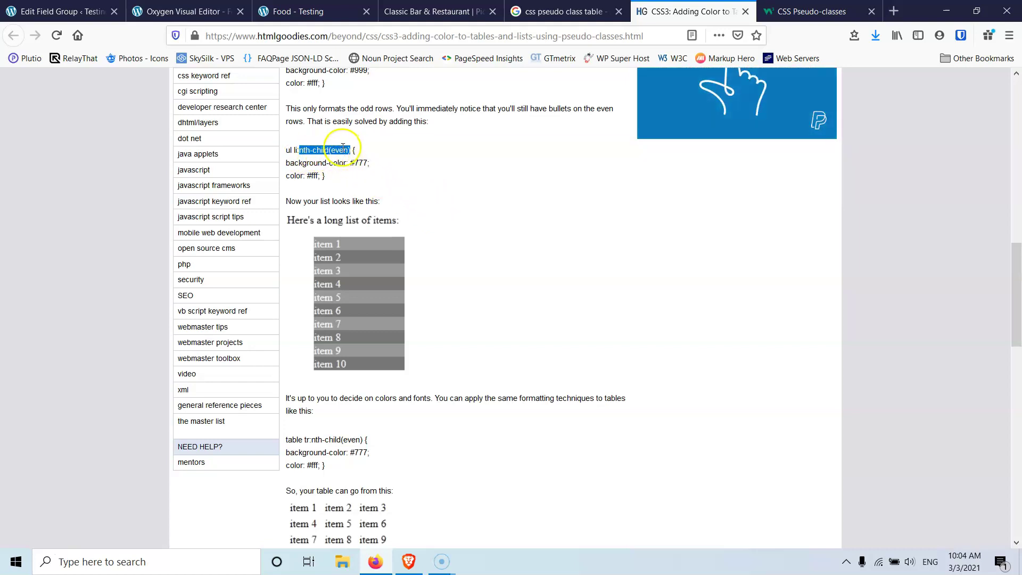
pyautogui.click(215, 10)
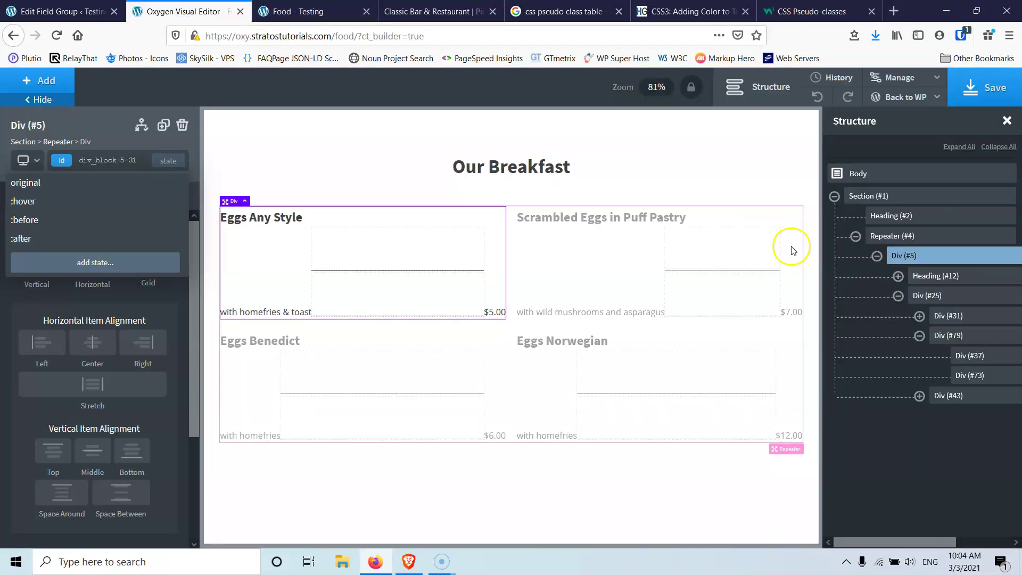
pyautogui.click(936, 256)
pyautogui.click(109, 263)
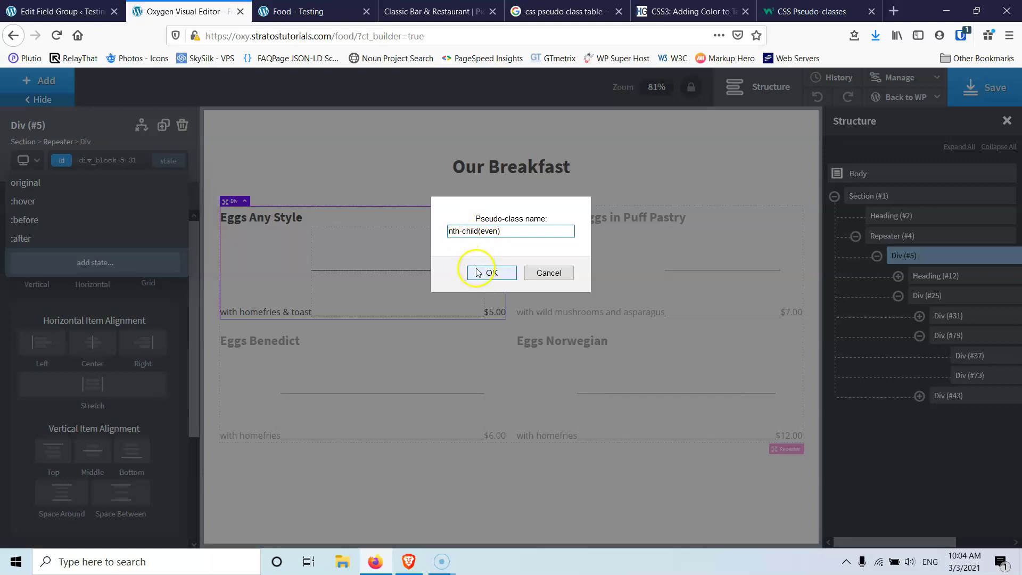
pyautogui.click(508, 274)
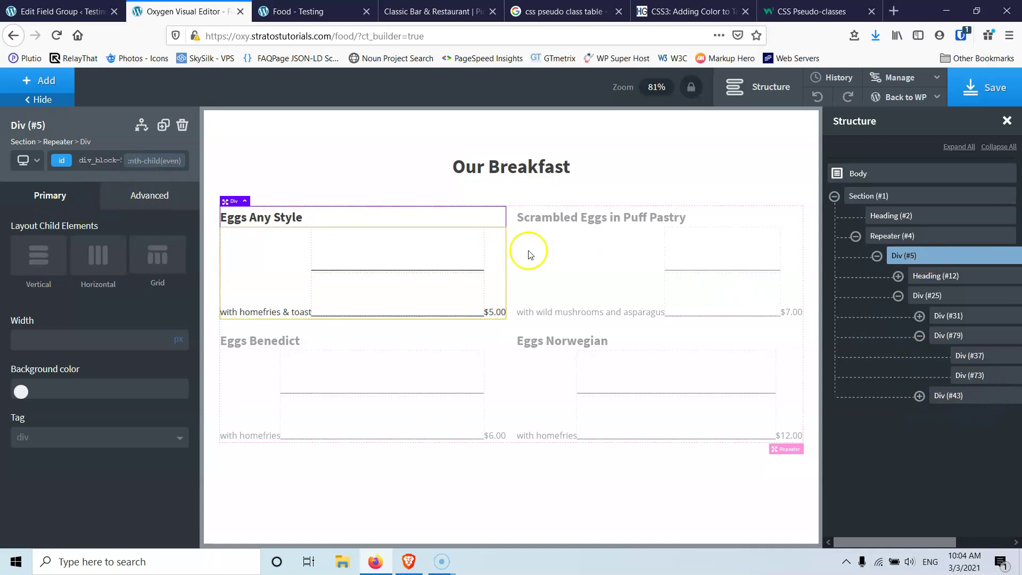
# Step: Set the background color of Div (#5) to #bcbcbc for the nth-child(even) state
pyautogui.click(148, 202)
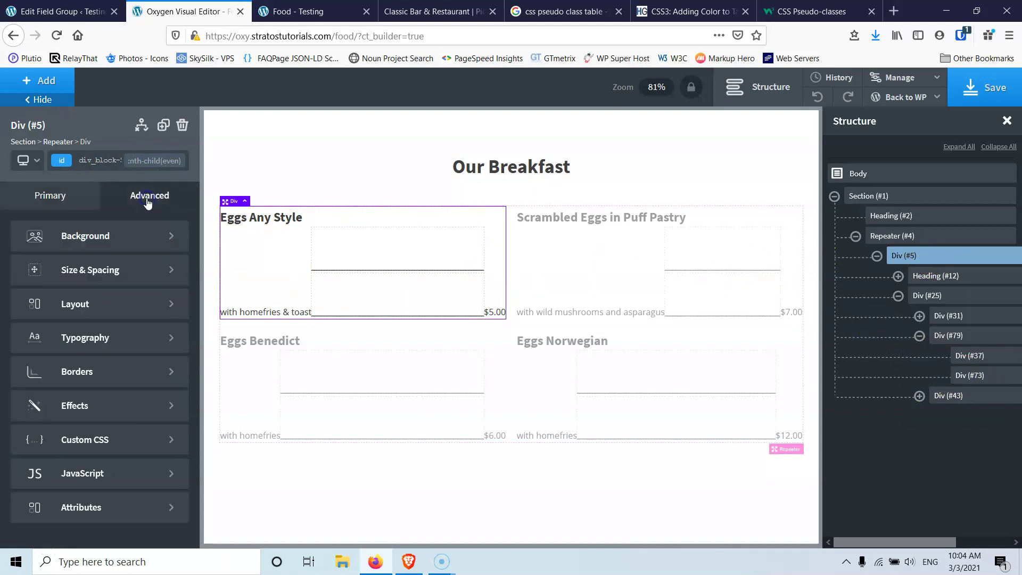
pyautogui.click(122, 235)
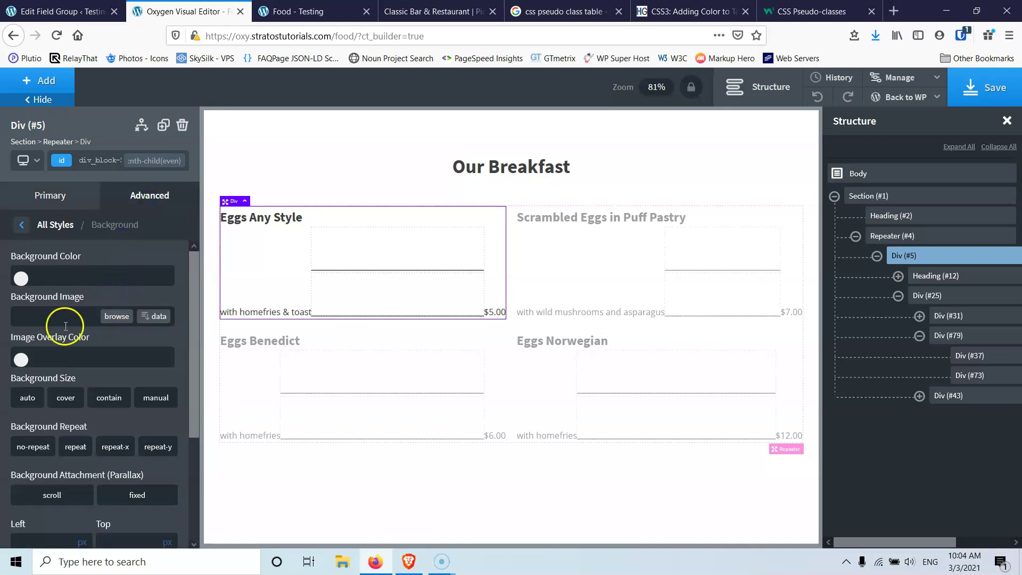
pyautogui.click(21, 277)
pyautogui.moveTo(41, 320); pyautogui.dragTo(7, 318)
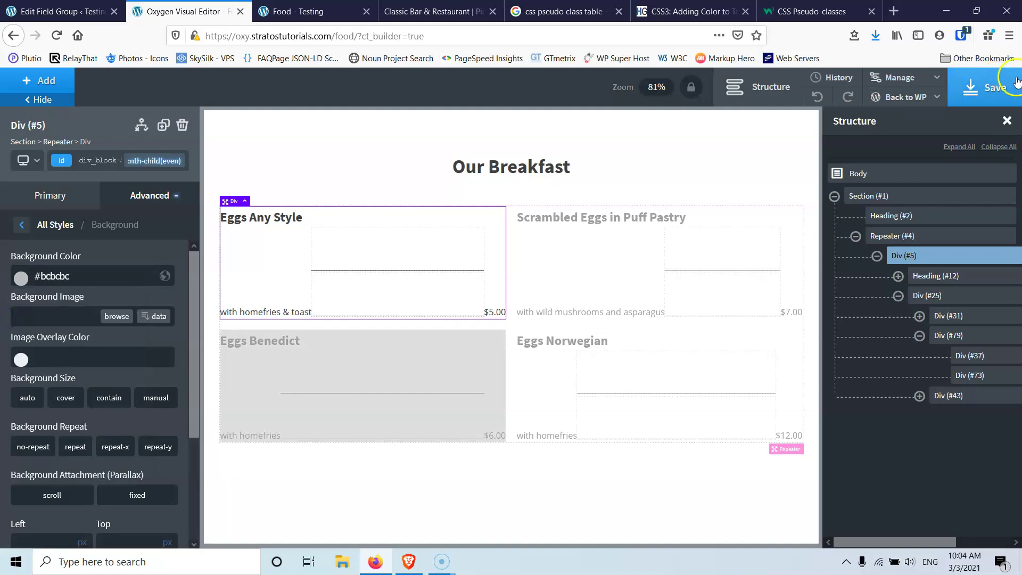
# Step: Save the page in the builder and reload the live Food page to check the shading of alternate menu items
pyautogui.click(986, 87)
pyautogui.click(300, 13)
pyautogui.click(56, 35)
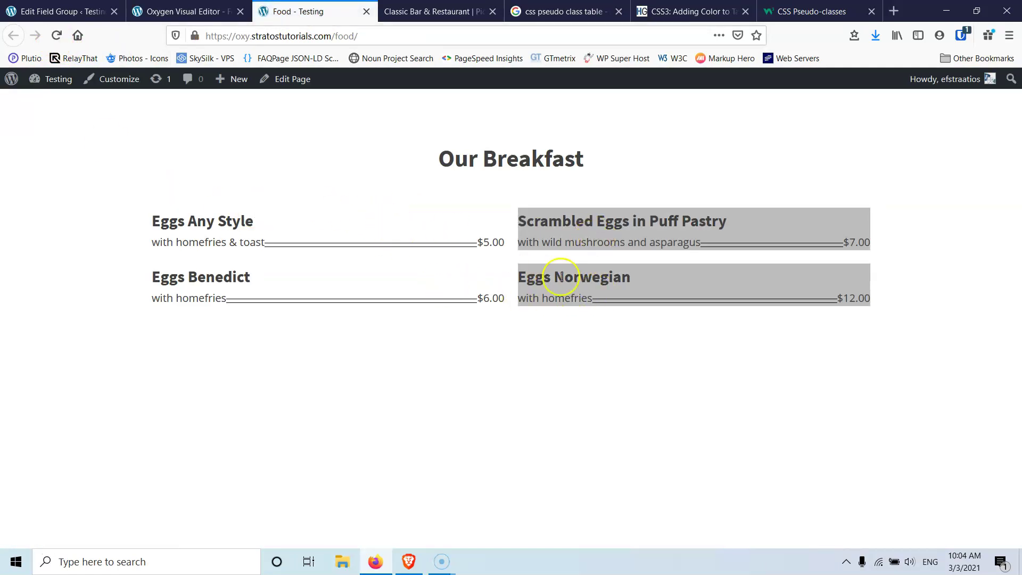
# Step: Back in the Oxygen builder, disable the grid layout of Repeater (#4)
pyautogui.click(172, 12)
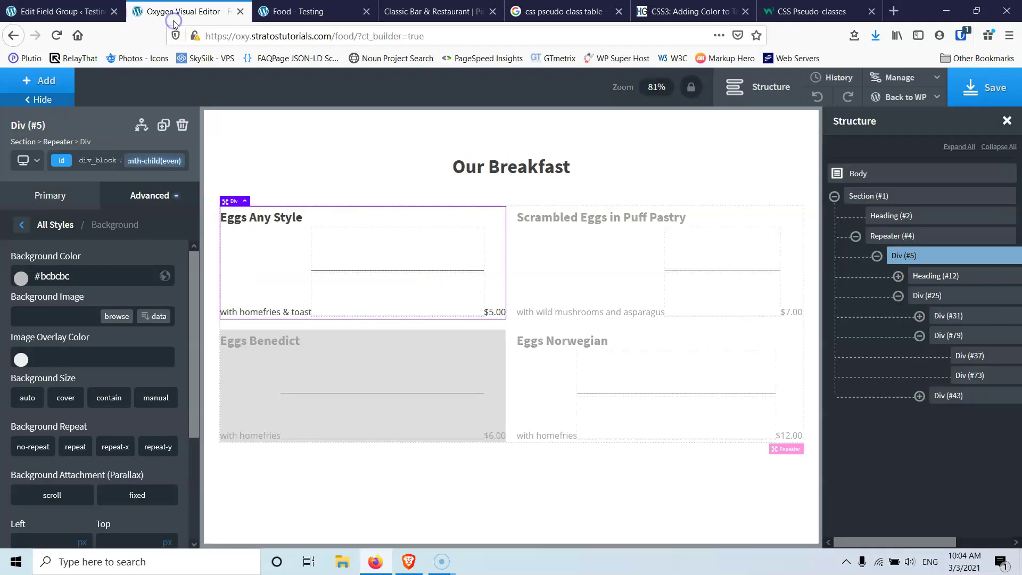
pyautogui.click(38, 224)
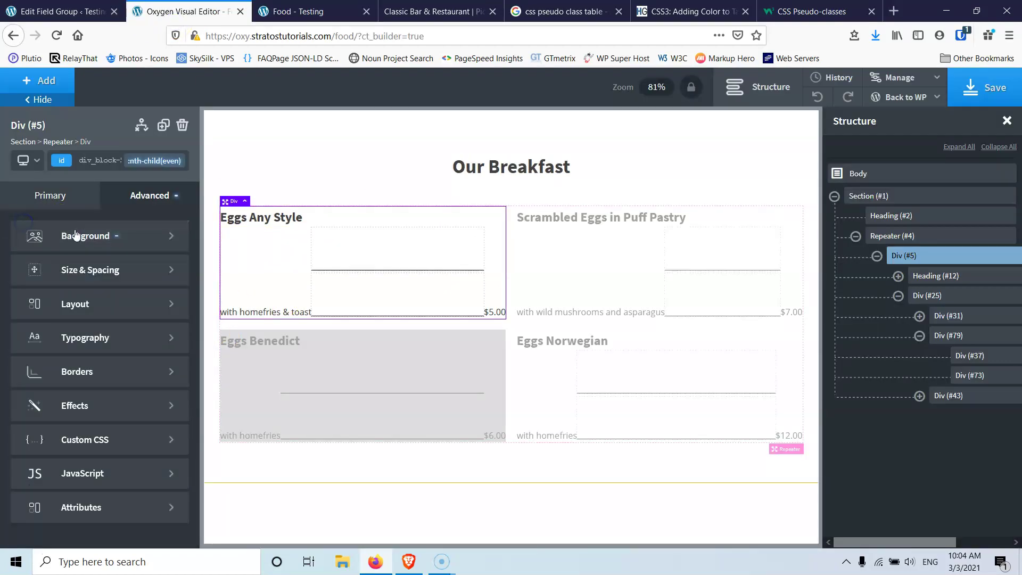
pyautogui.click(926, 236)
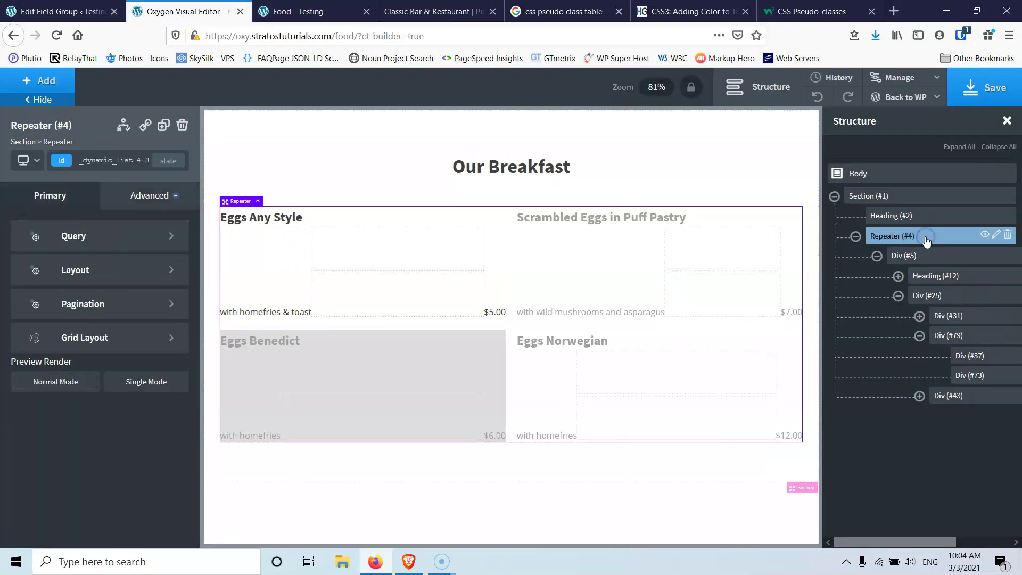
pyautogui.click(112, 341)
pyautogui.click(18, 273)
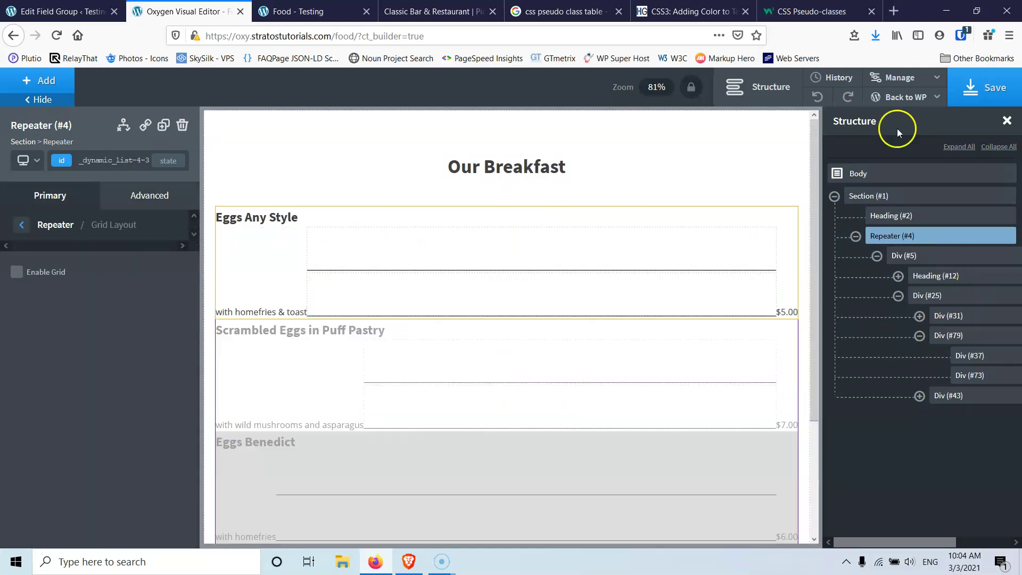
# Step: Save the repeater layout change and reload the live Food page, comparing its alternating row shading with the builder preview
pyautogui.click(983, 85)
pyautogui.click(303, 11)
pyautogui.click(56, 35)
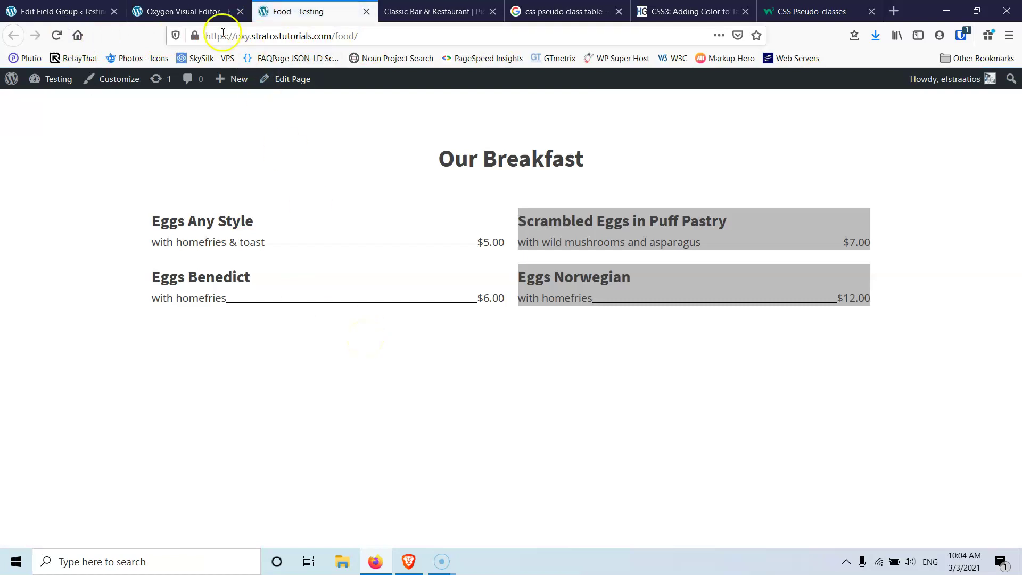
pyautogui.click(183, 11)
pyautogui.click(985, 87)
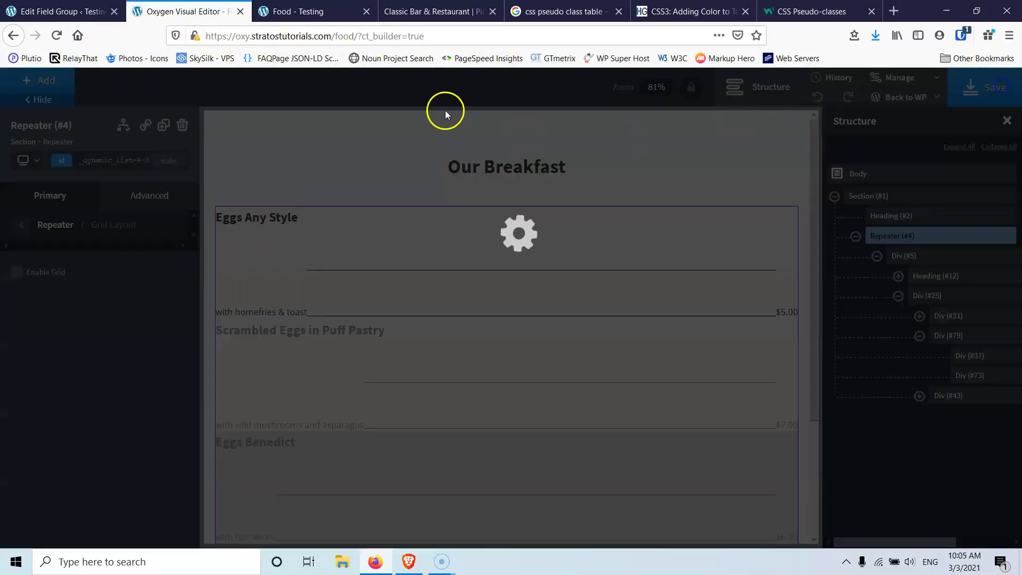
pyautogui.click(302, 11)
pyautogui.click(57, 35)
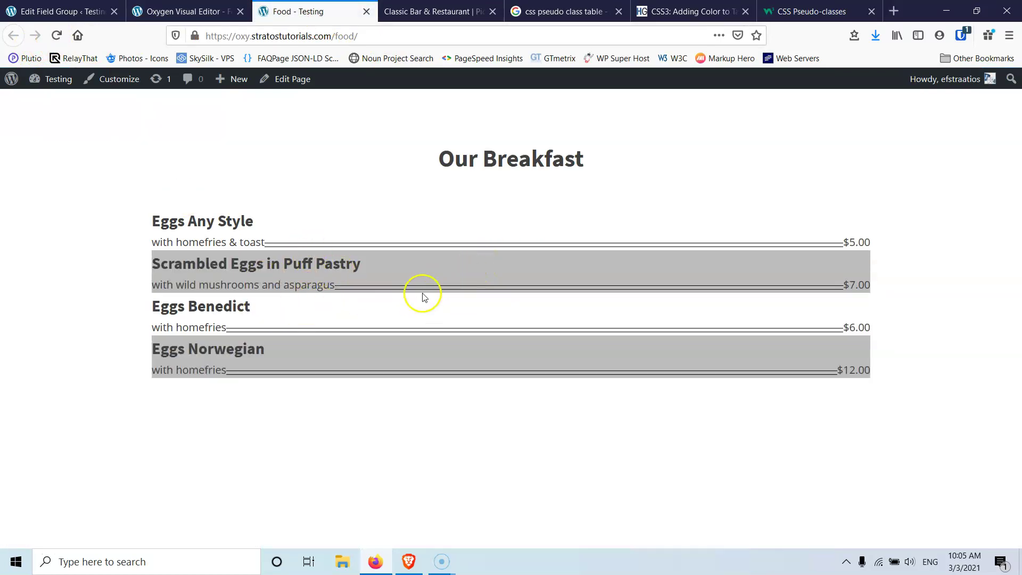
pyautogui.click(197, 12)
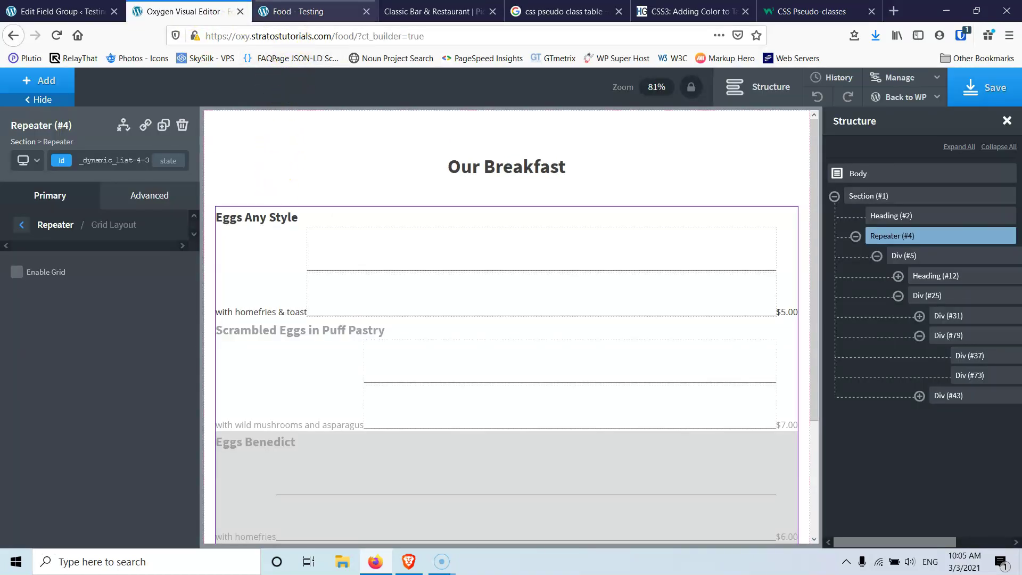
pyautogui.click(299, 14)
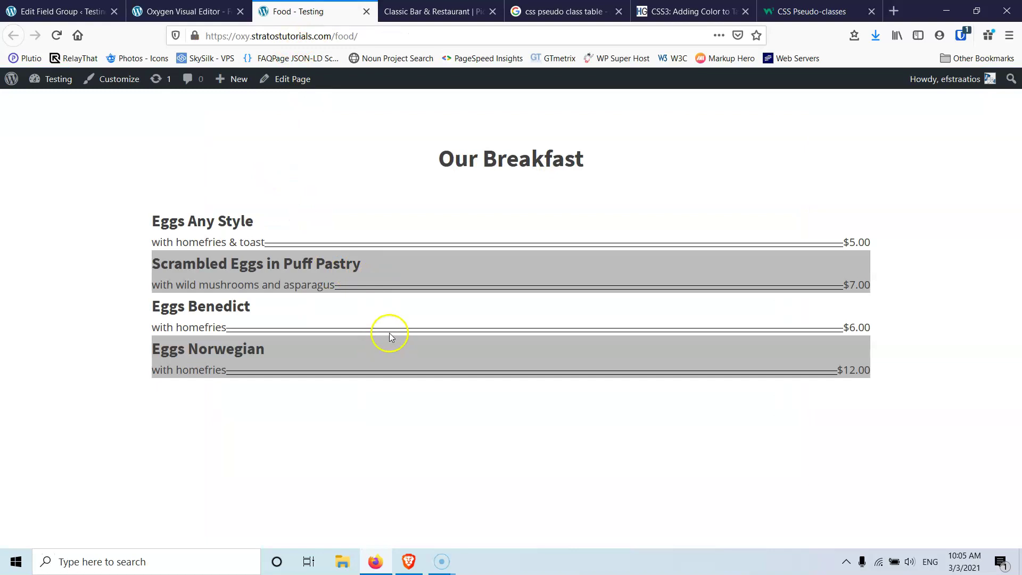
# Step: In the Oxygen builder, select Div (#5) and switch its ID selector to the nth-child(even) state to review its settings
pyautogui.click(201, 8)
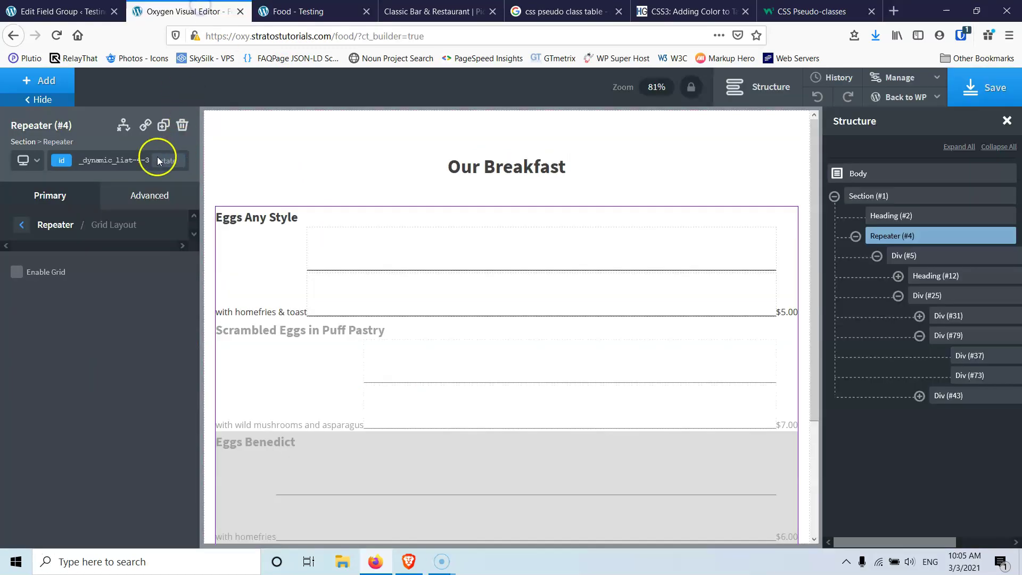
pyautogui.click(116, 162)
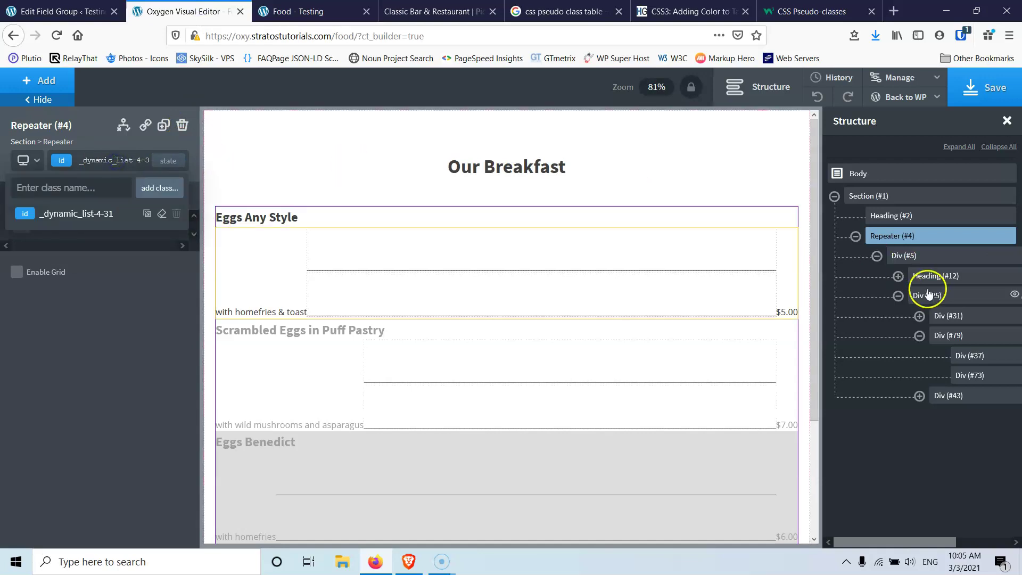
pyautogui.click(928, 256)
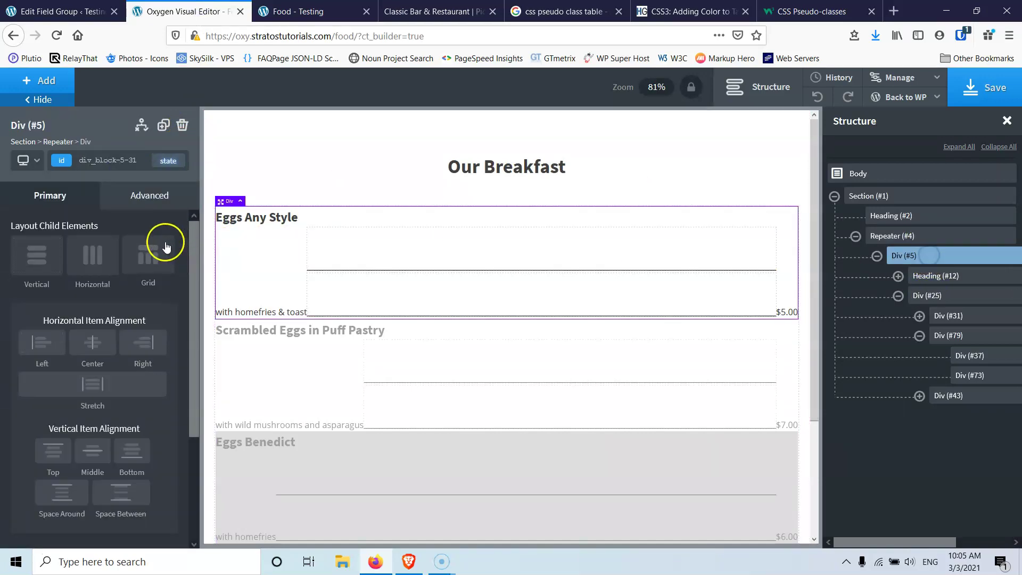
pyautogui.click(126, 162)
pyautogui.click(160, 162)
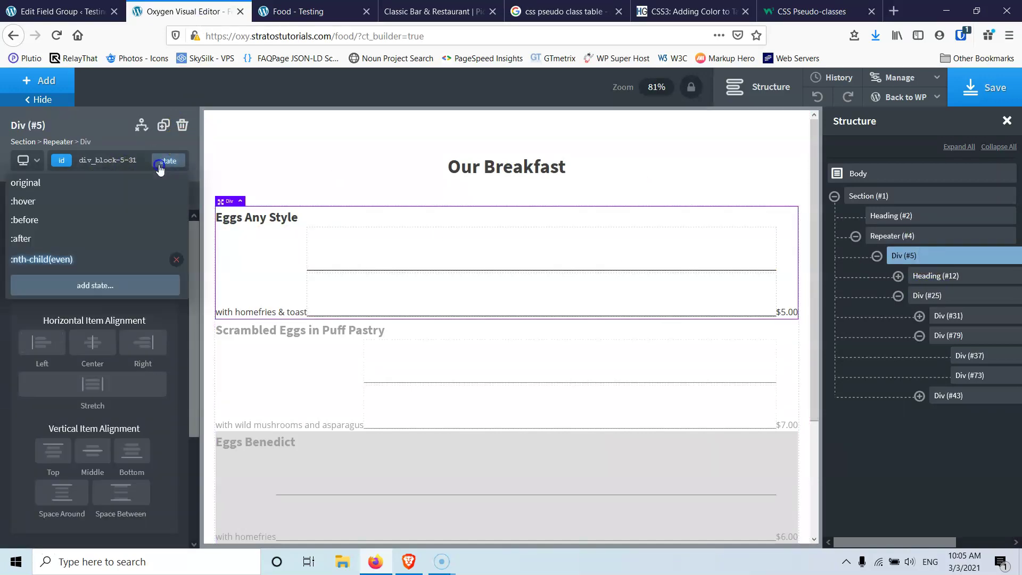
pyautogui.click(85, 260)
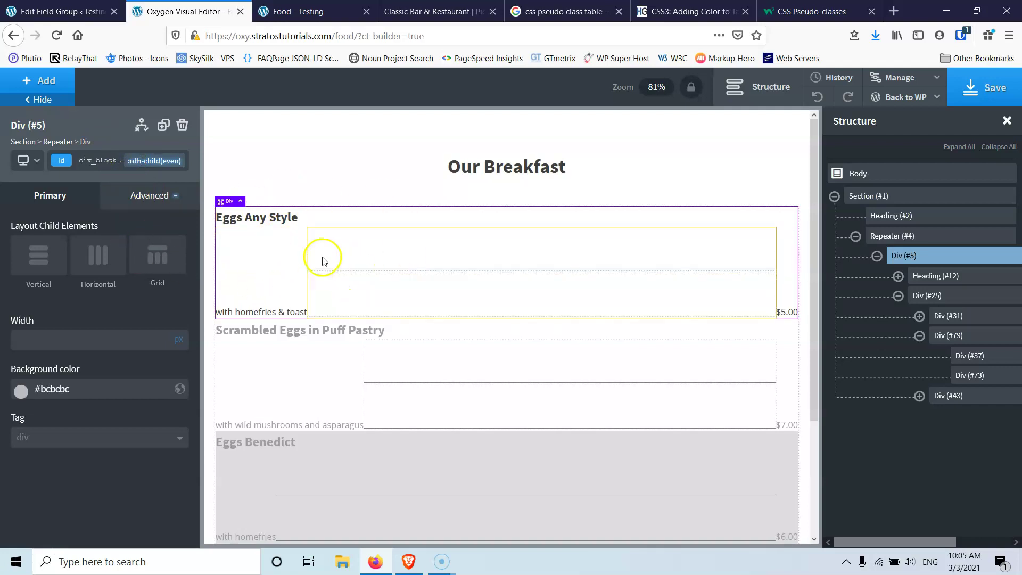
# Step: Review the live Food page and the Google pseudo-class results, and return to the Oxygen builder
pyautogui.click(298, 11)
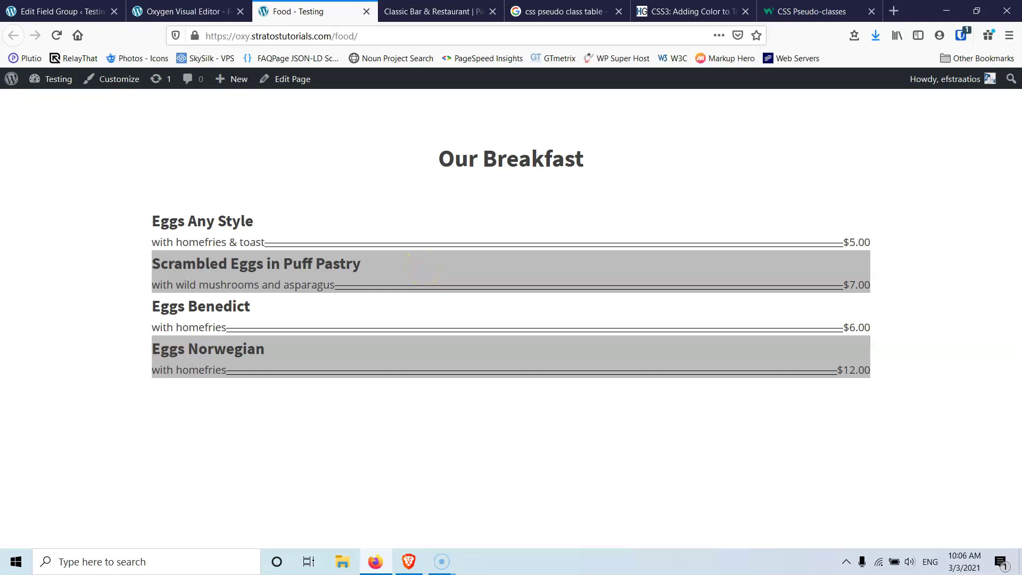
pyautogui.click(546, 14)
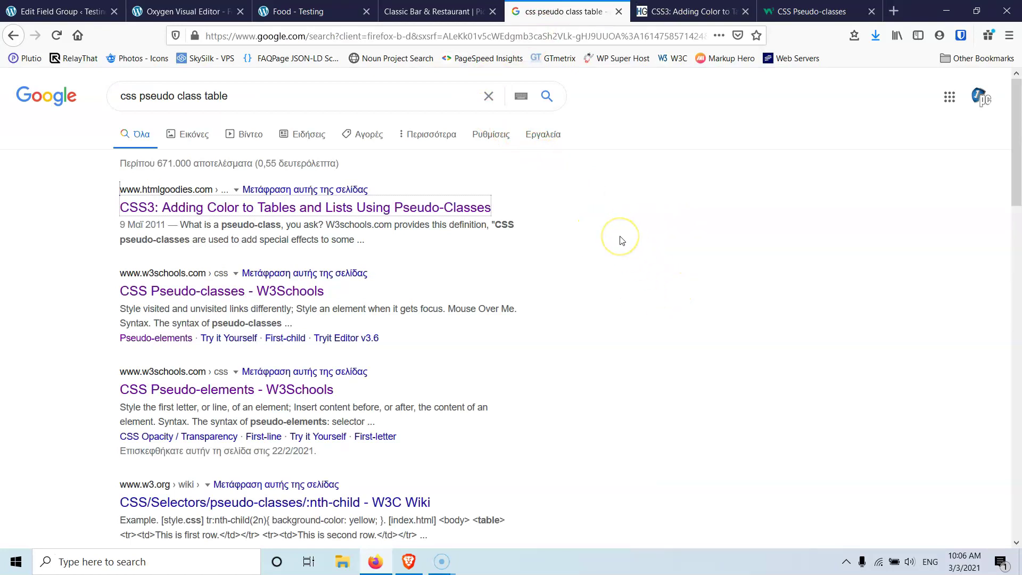
pyautogui.click(206, 11)
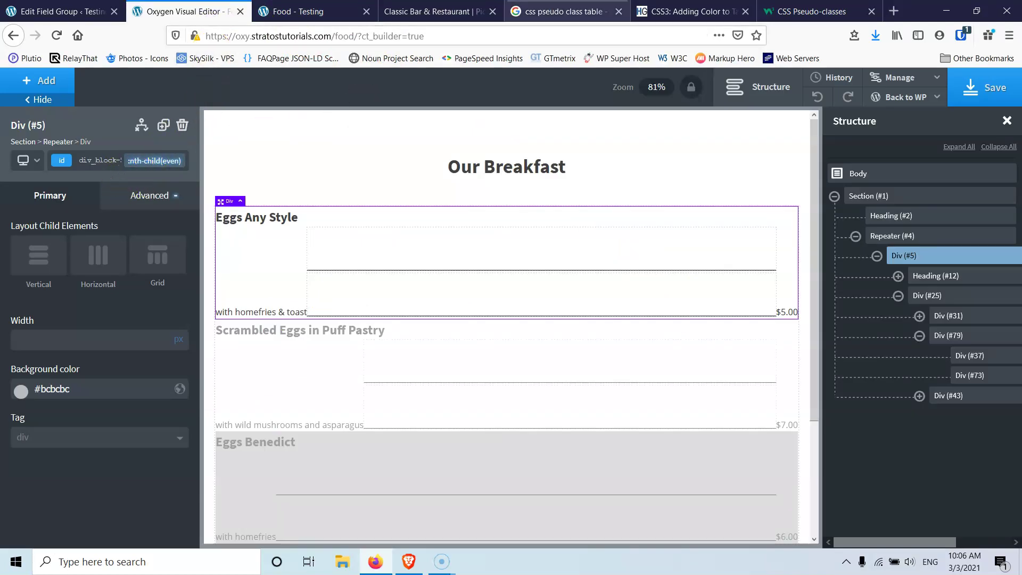
# Step: Examine the HTML Goodies article's nth-child list and table examples, checking back against the Div (#5) settings in the Oxygen builder
pyautogui.click(691, 11)
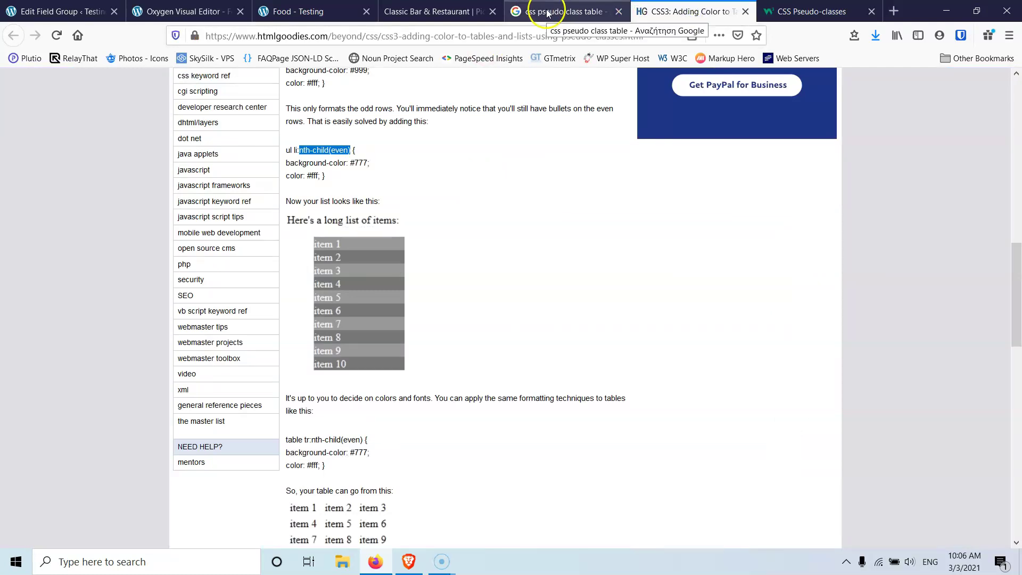
pyautogui.scroll(-6, 490, 289)
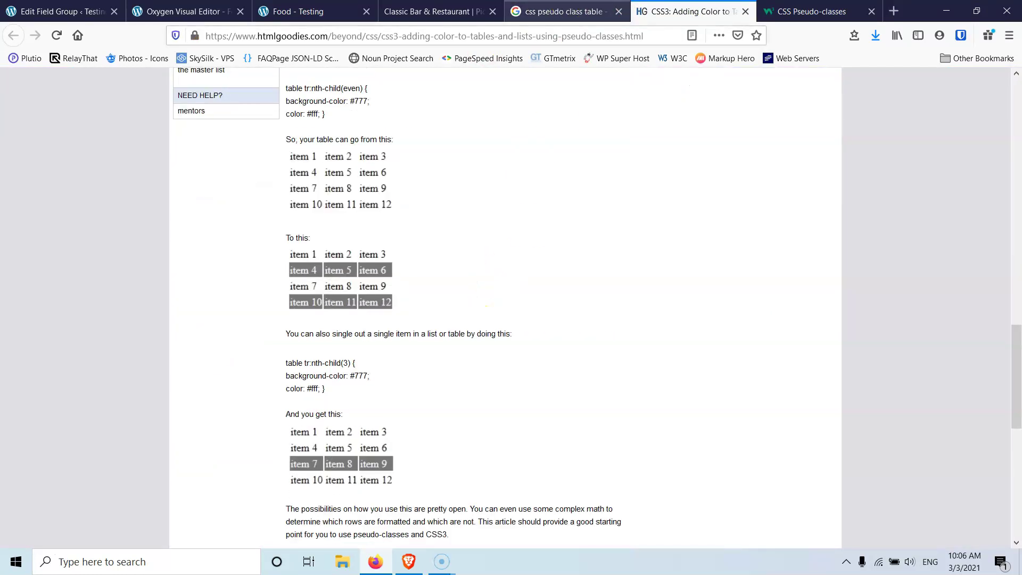
pyautogui.click(564, 11)
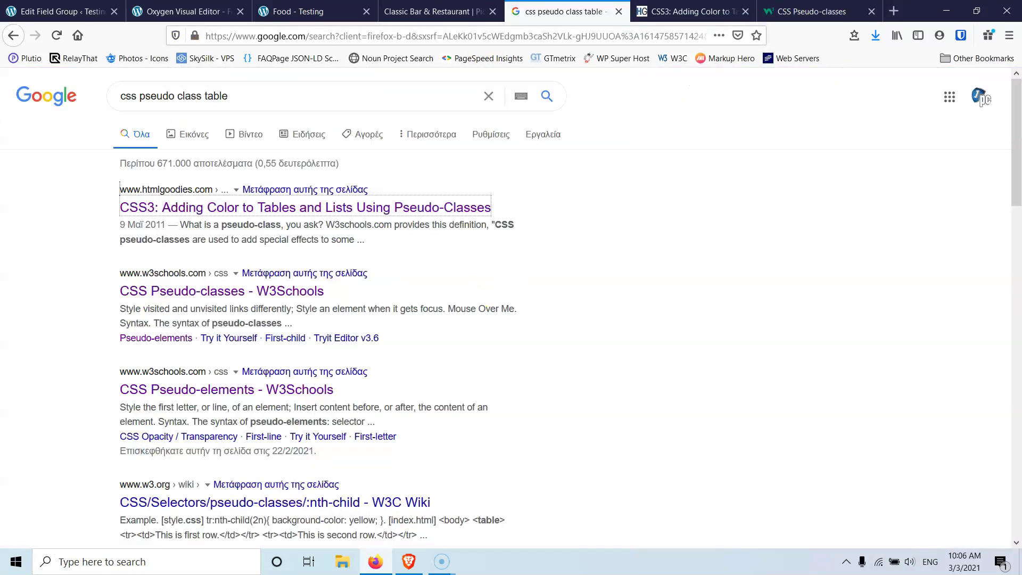
pyautogui.click(204, 12)
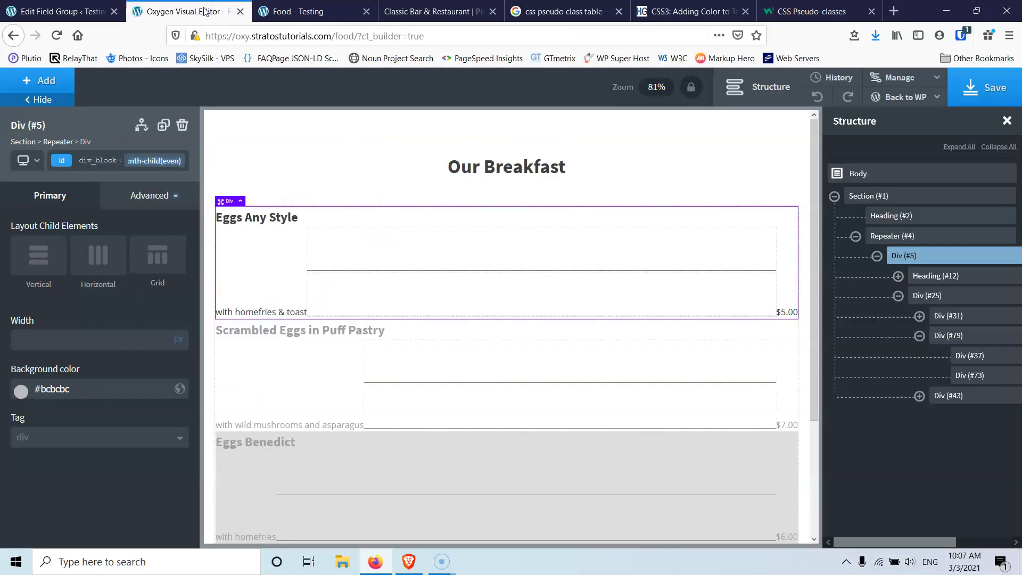
pyautogui.click(697, 11)
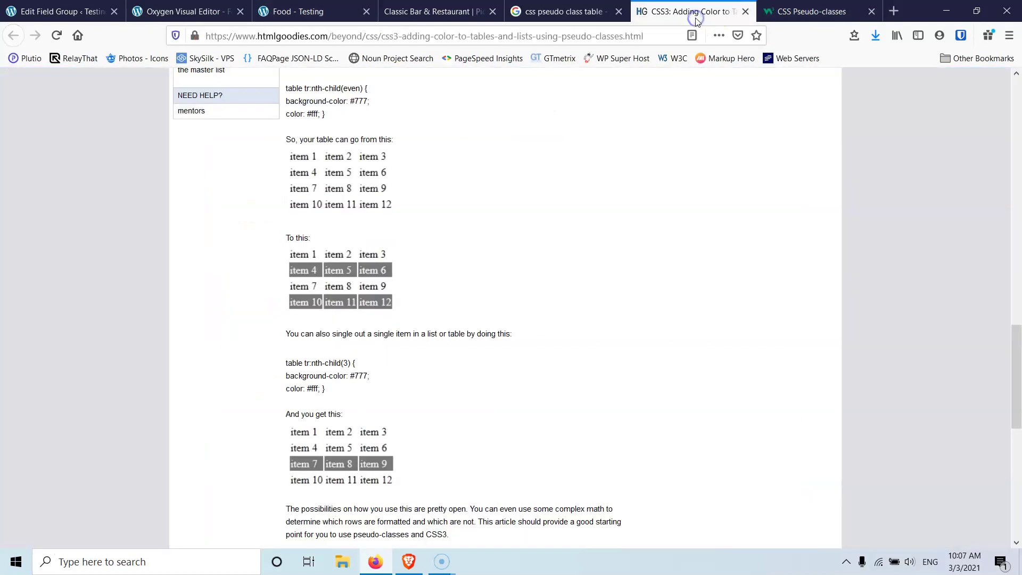
pyautogui.scroll(5, 486, 331)
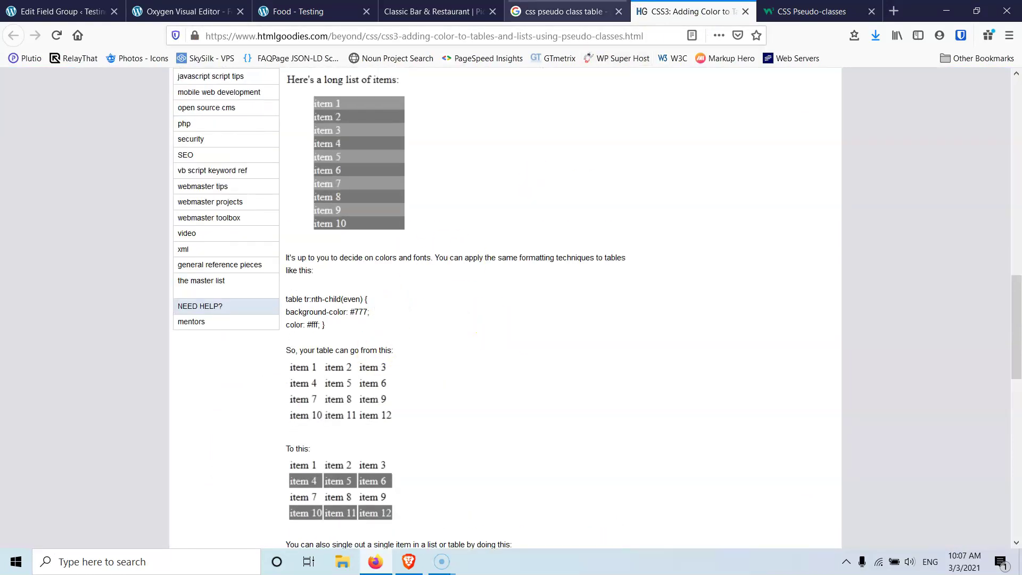
# Step: Bring up the W3Schools CSS Pseudo-classes page and close the Google search results page
pyautogui.click(559, 11)
pyautogui.click(454, 7)
pyautogui.click(583, 8)
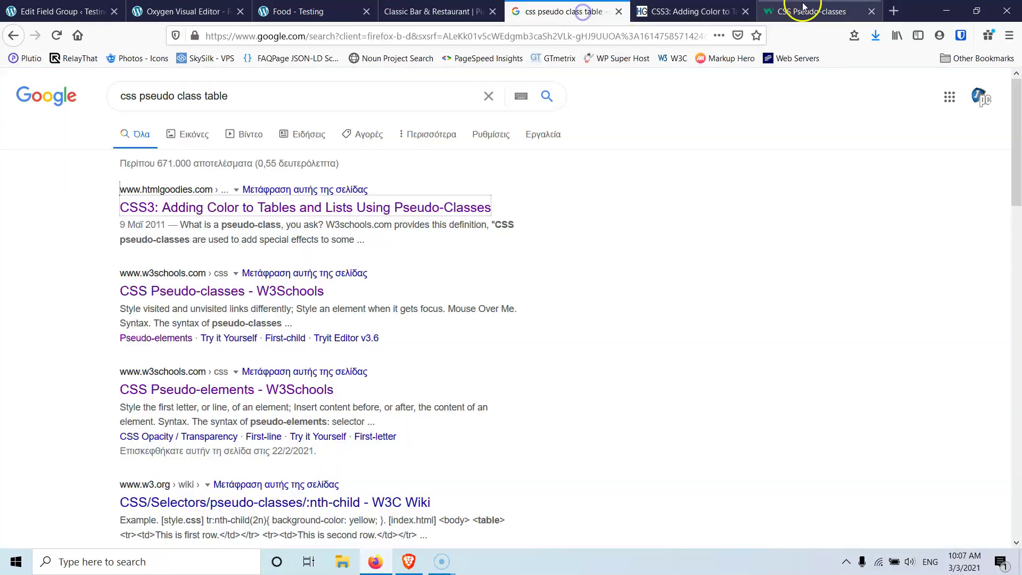
pyautogui.click(820, 9)
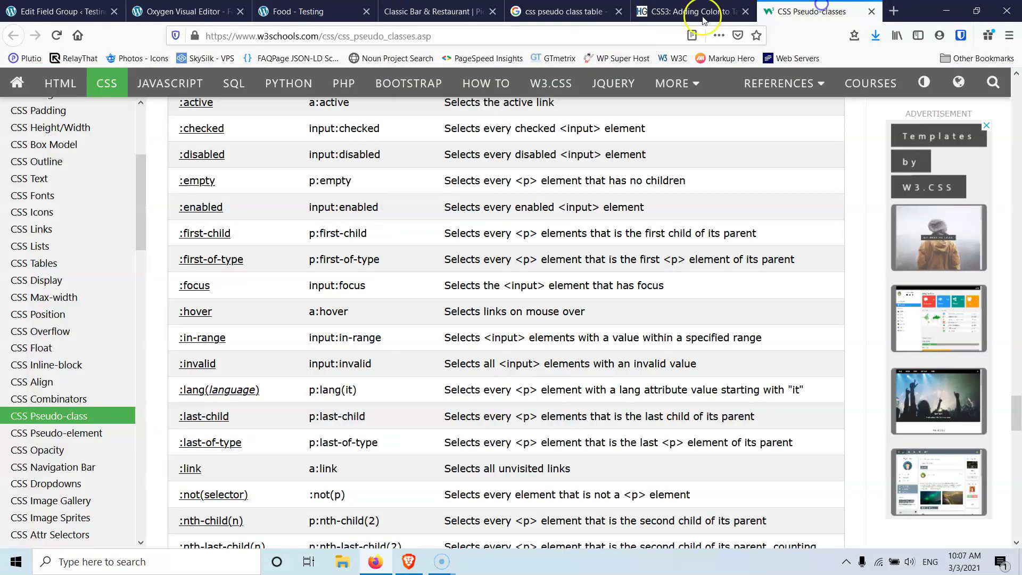
pyautogui.click(618, 13)
# Step: Examine the All CSS Pseudo Classes reference table on W3Schools, including the nth-child and nth-of-type selectors, and the examples above it
pyautogui.scroll(-7, 285, 358)
pyautogui.scroll(4, 287, 365)
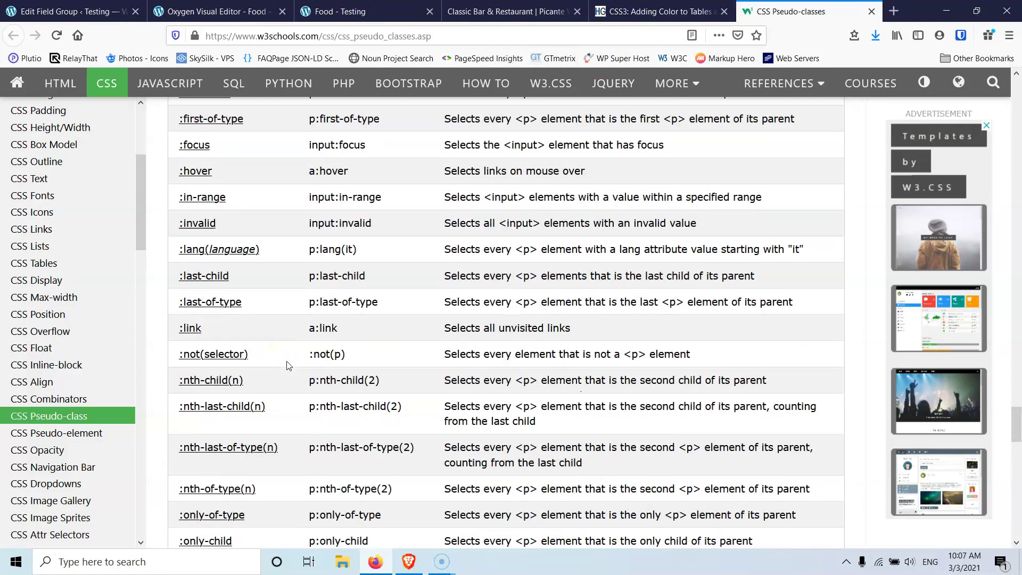
pyautogui.scroll(-3, 288, 365)
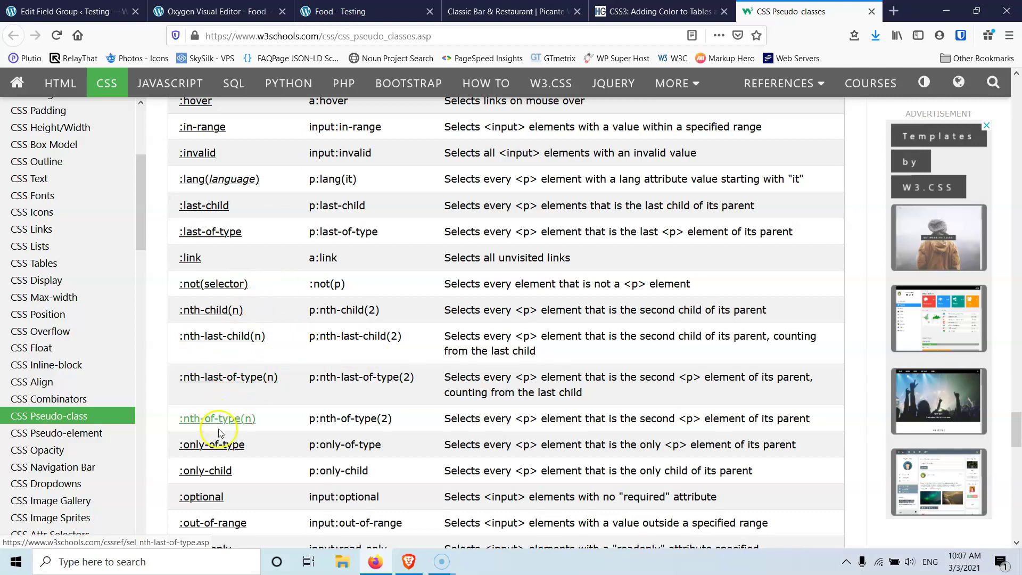
pyautogui.scroll(4, 216, 399)
pyautogui.scroll(3, 212, 371)
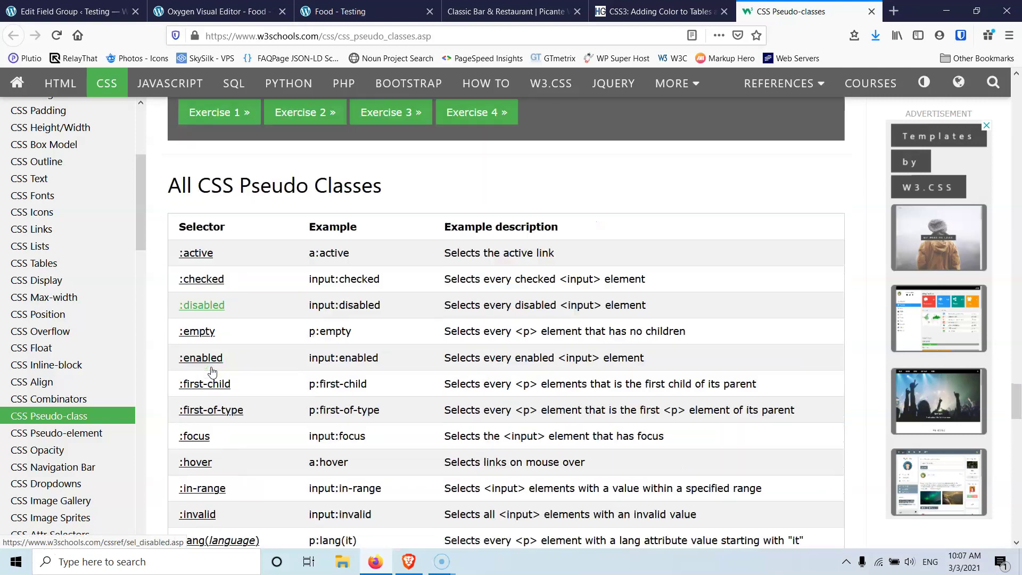
pyautogui.scroll(-6, 212, 371)
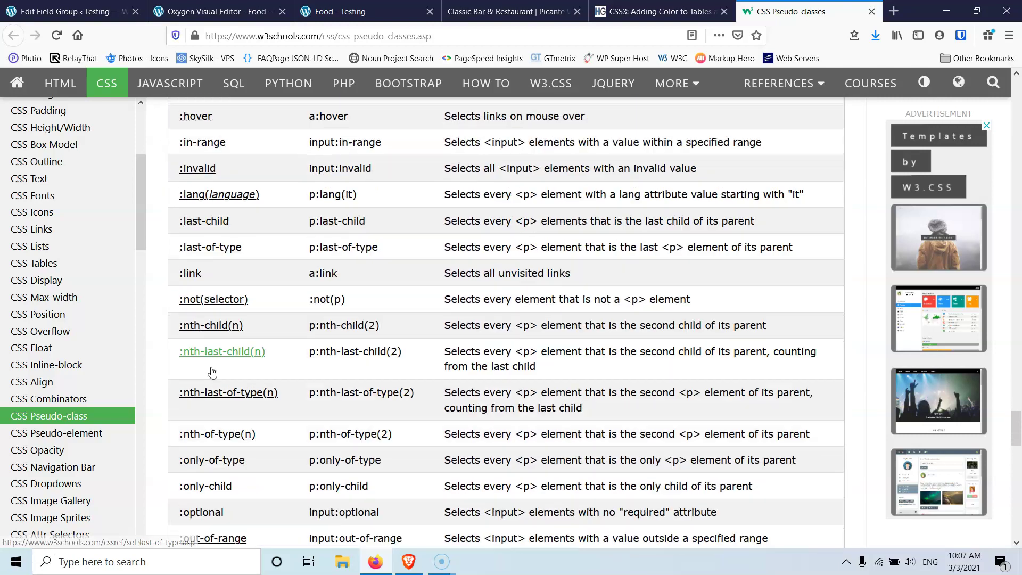
pyautogui.scroll(-5, 212, 371)
pyautogui.scroll(-1, 213, 371)
pyautogui.scroll(4, 213, 405)
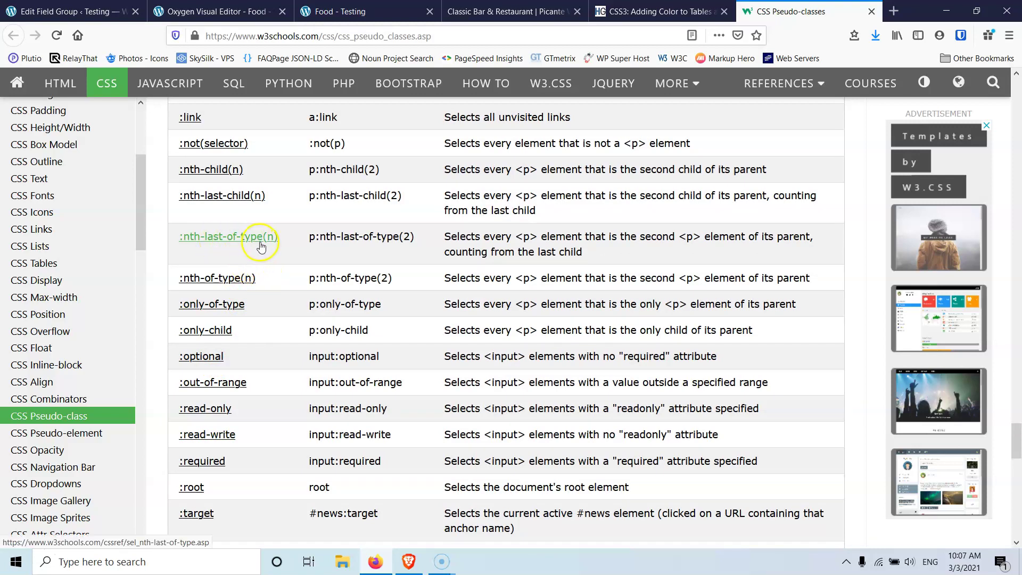
pyautogui.scroll(2, 247, 234)
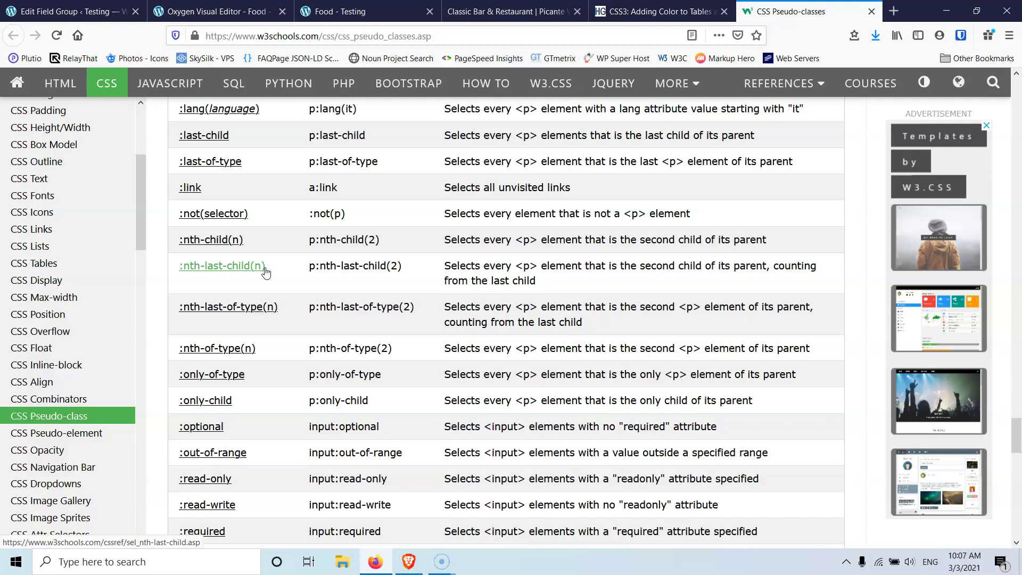
pyautogui.scroll(15, 266, 273)
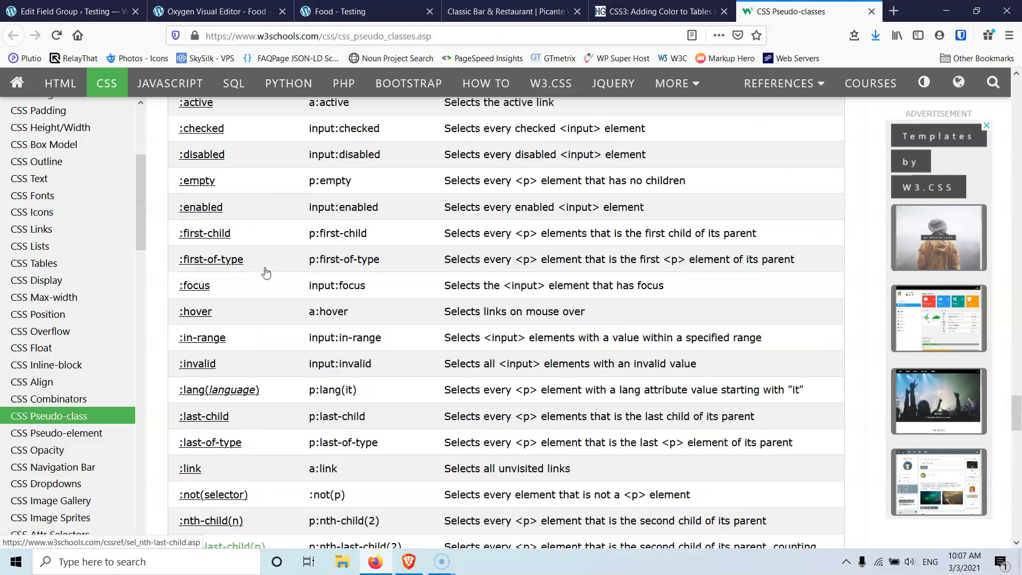
pyautogui.click(284, 273)
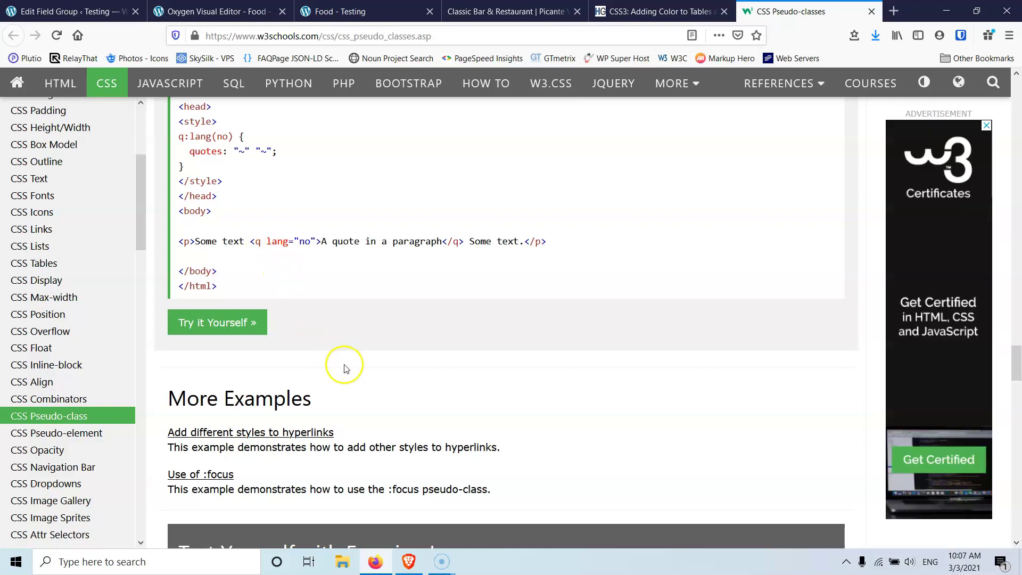